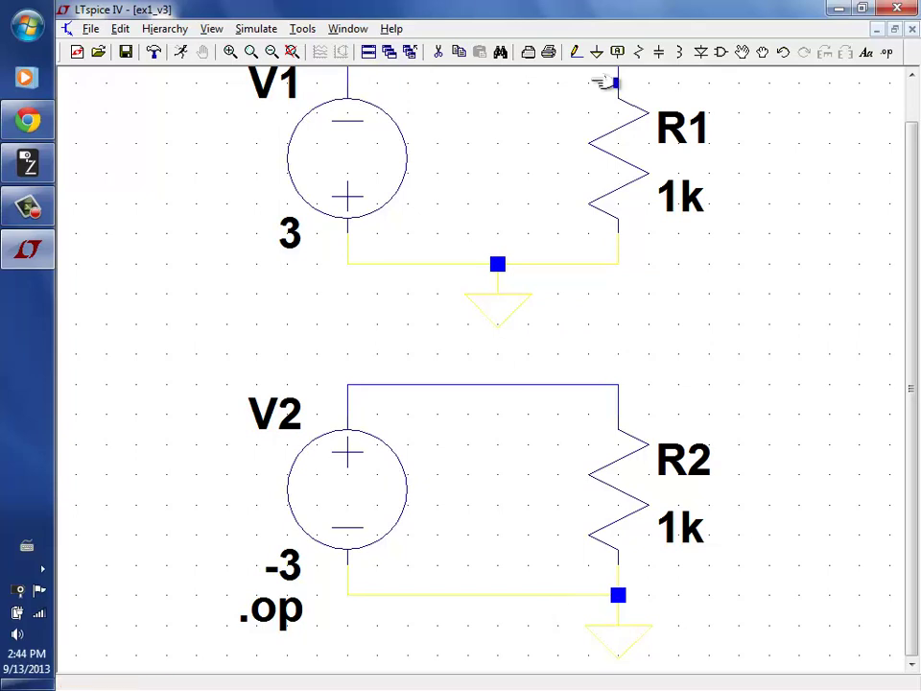
Step: Wire the lower node of the V1 circuit to the lower node of the V2 circuit, and delete that wire again
click(576, 52)
click(559, 263)
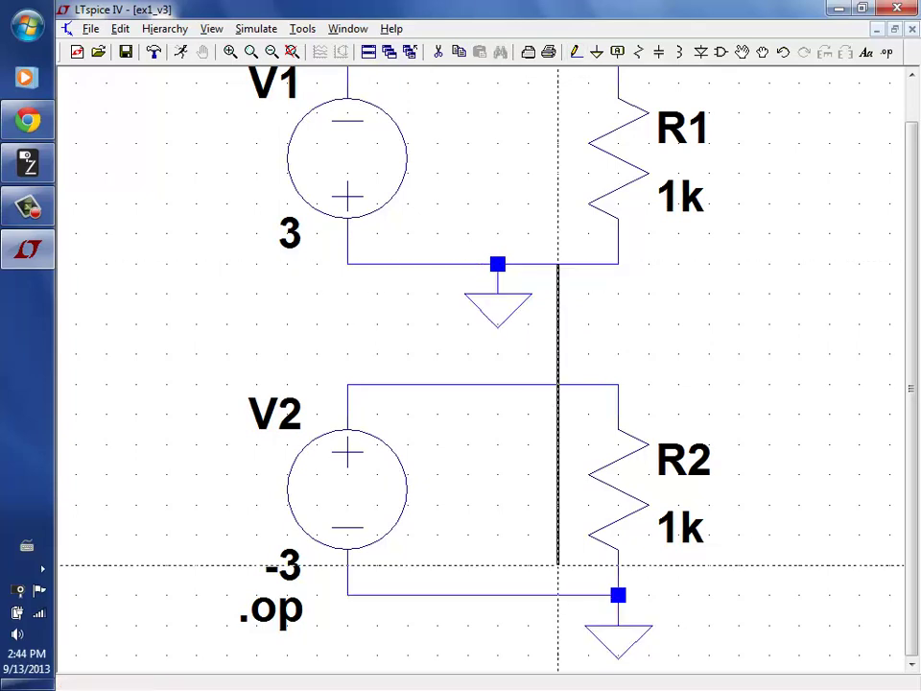
click(589, 595)
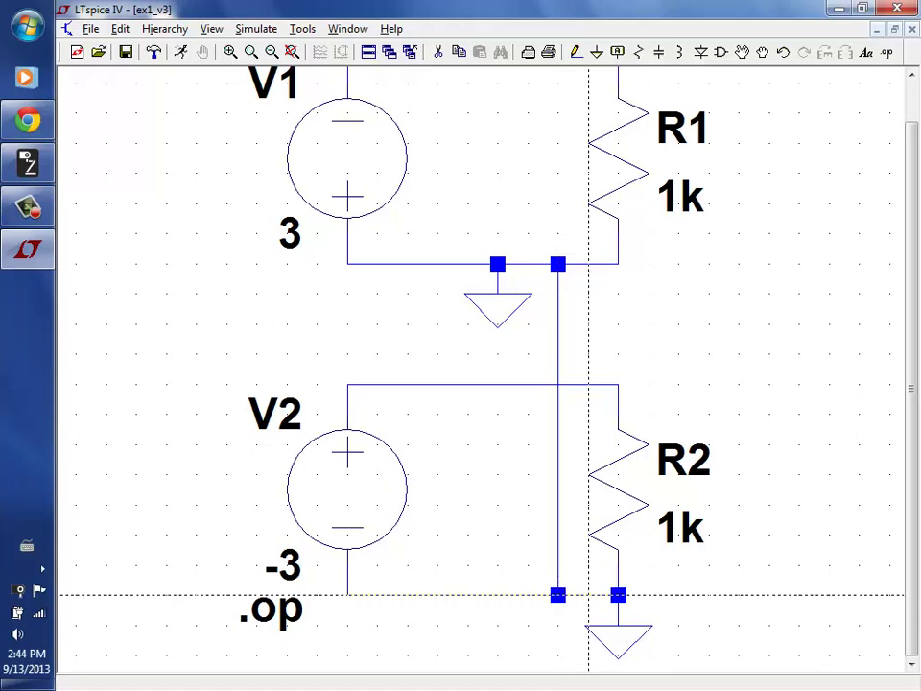
click(439, 53)
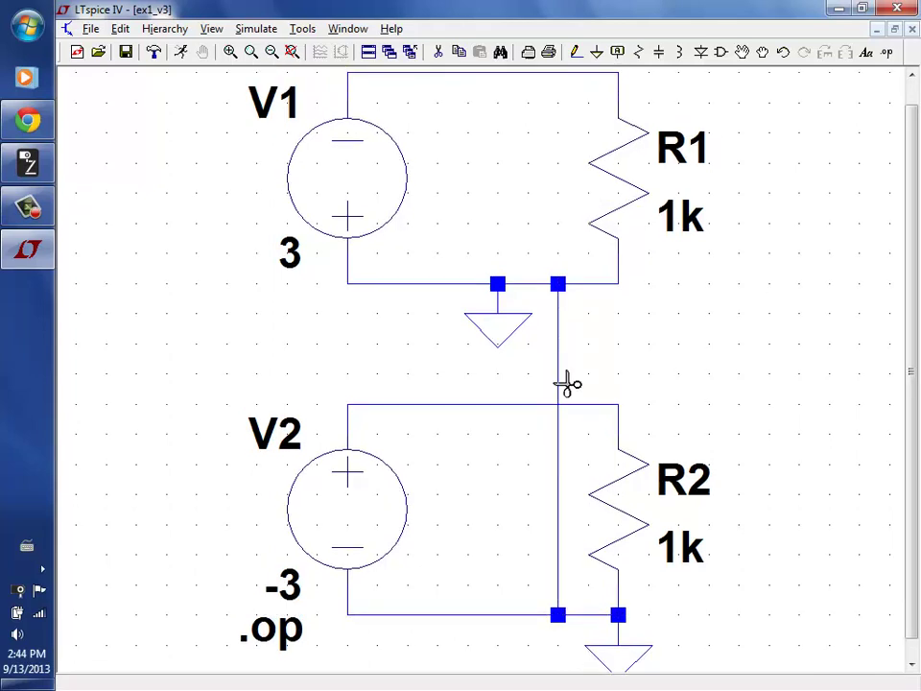
click(561, 386)
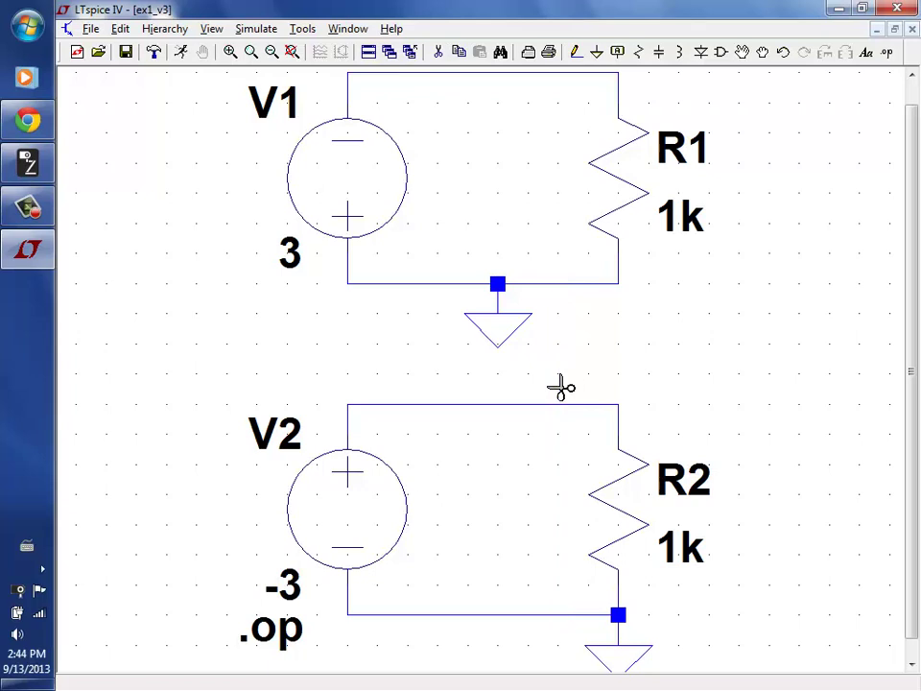
Step: Label the upper net of both the V1 circuit and the V2 circuit as VA
click(292, 52)
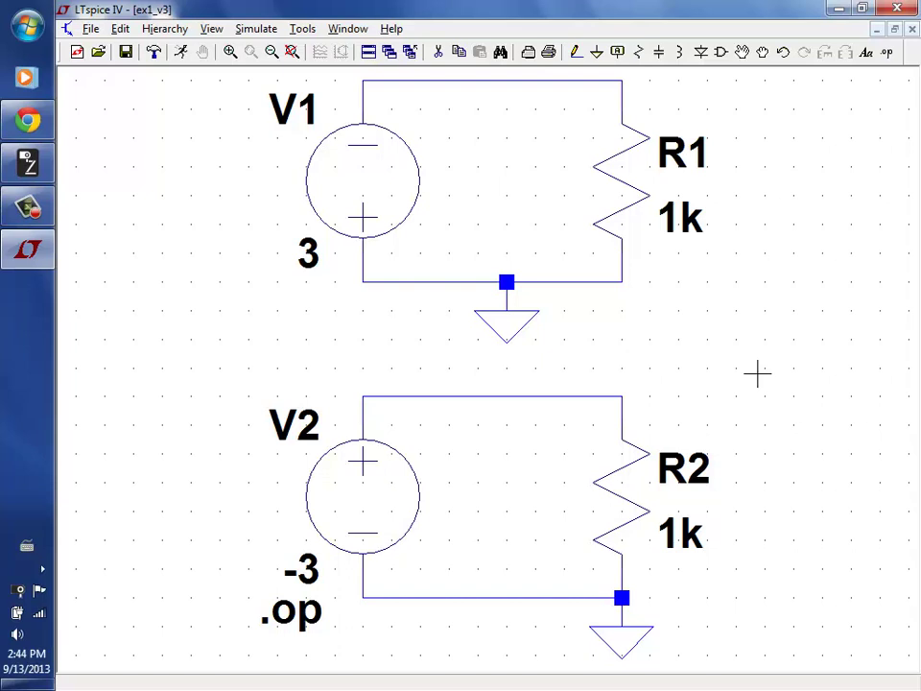
click(618, 53)
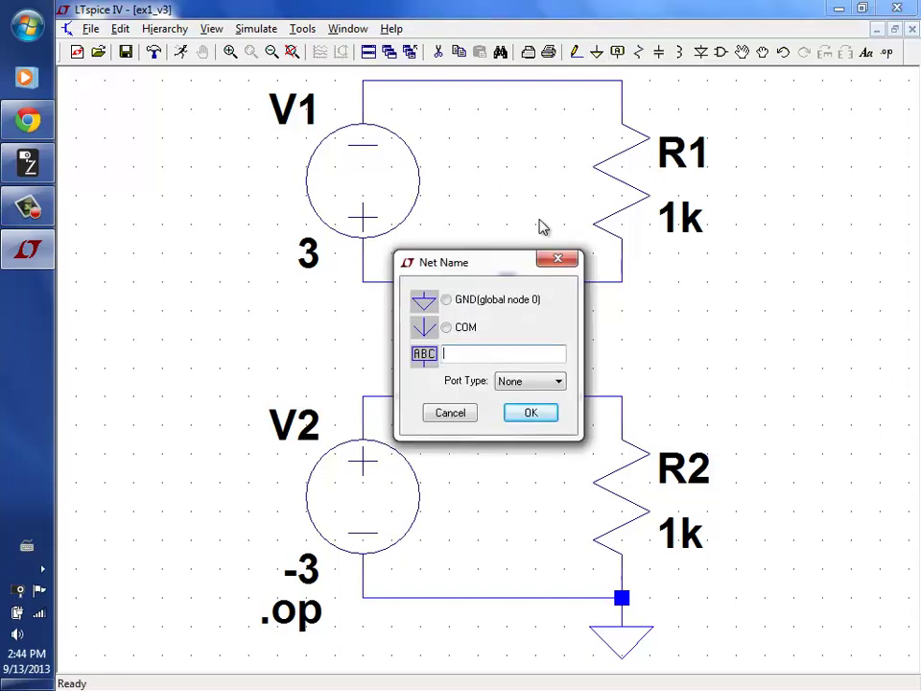
text(VA)
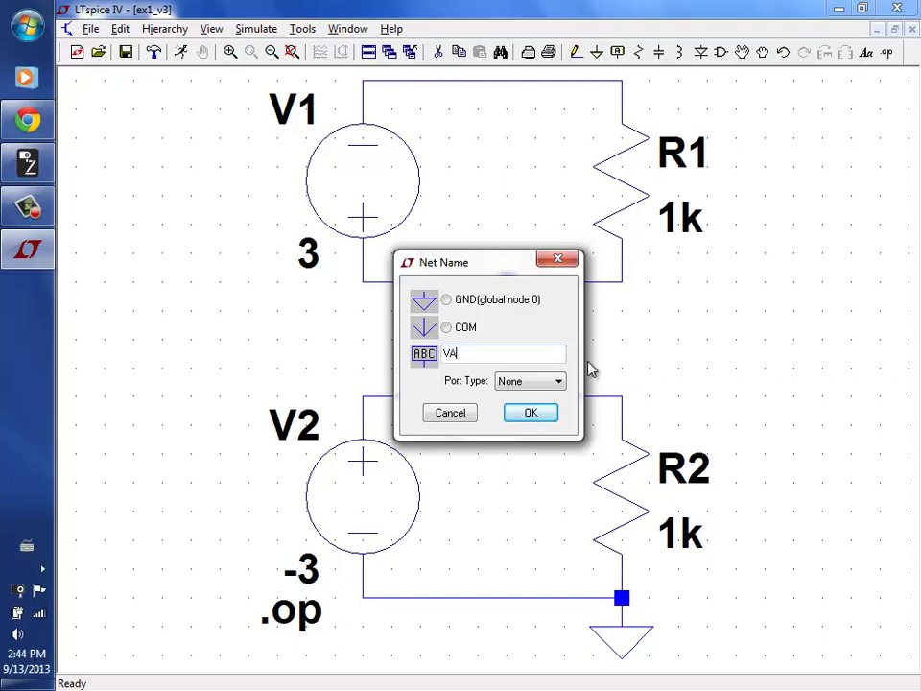
click(553, 416)
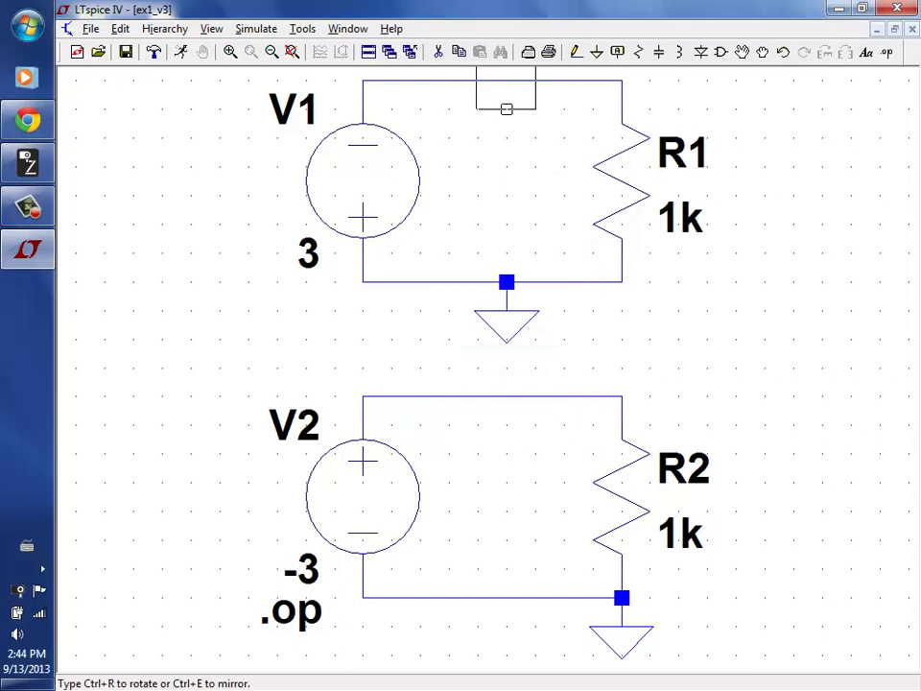
click(477, 81)
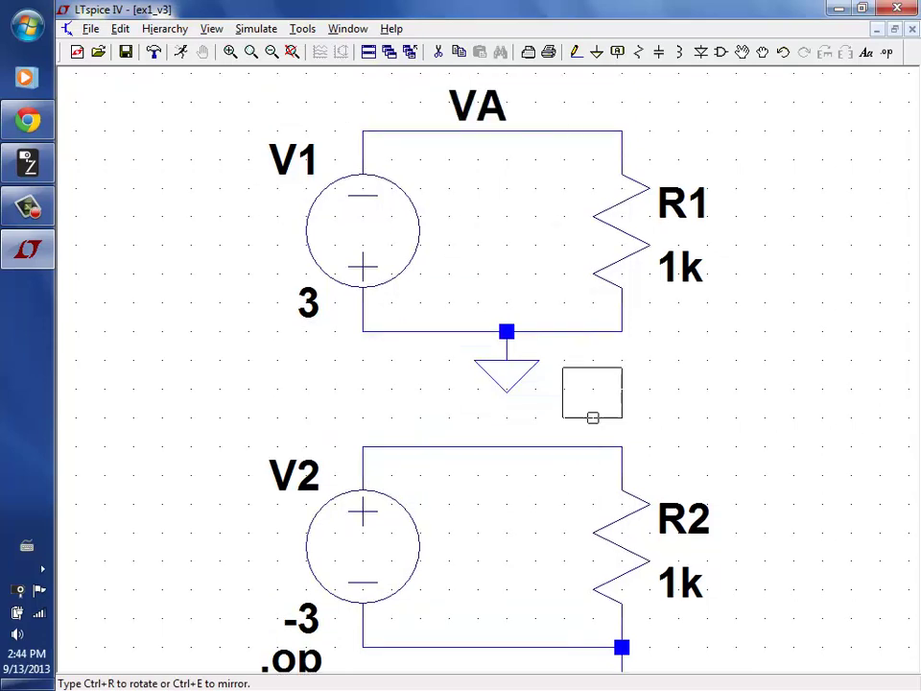
click(535, 446)
right_click(448, 422)
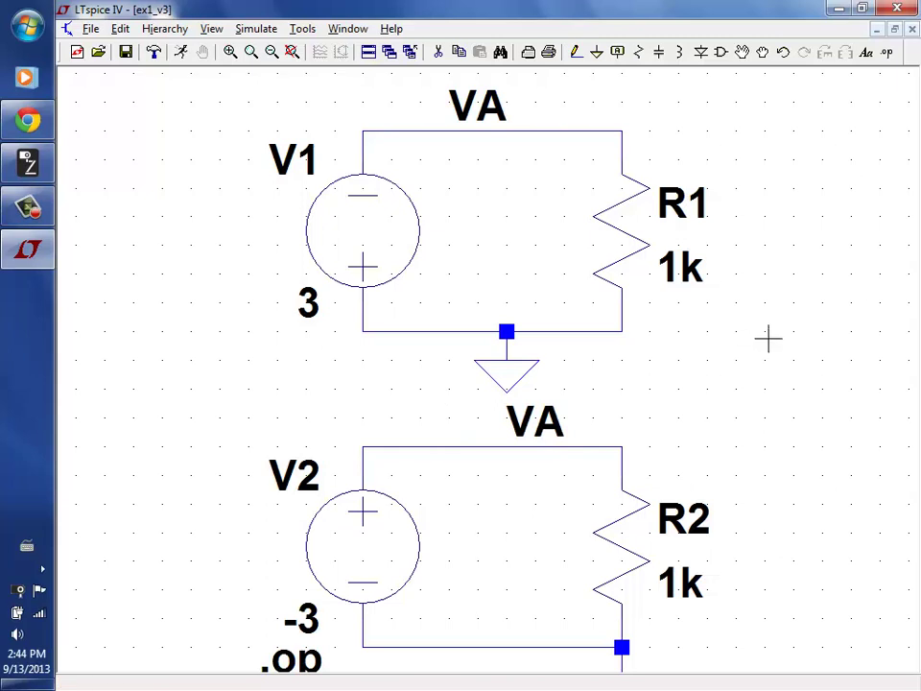
Step: Highlight the VA net at the V2 circuit and run the operating-point simulation
right_click(597, 448)
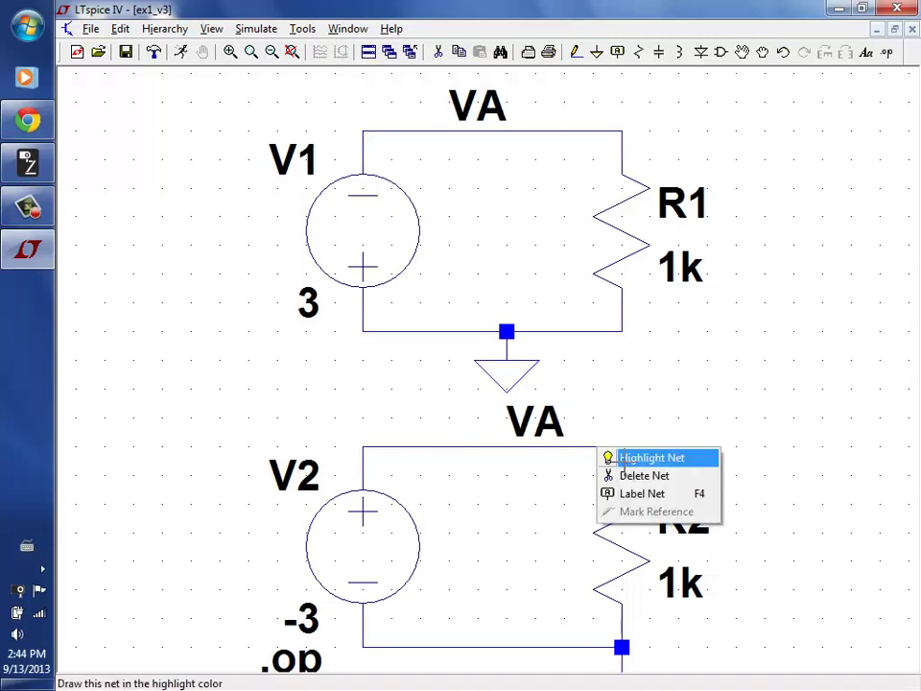
click(619, 457)
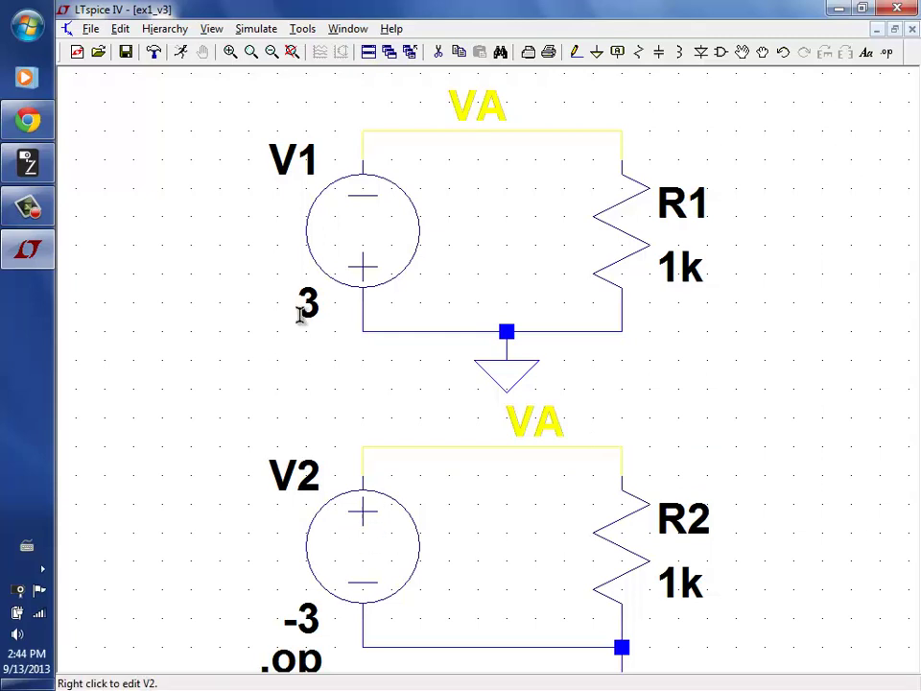
click(182, 55)
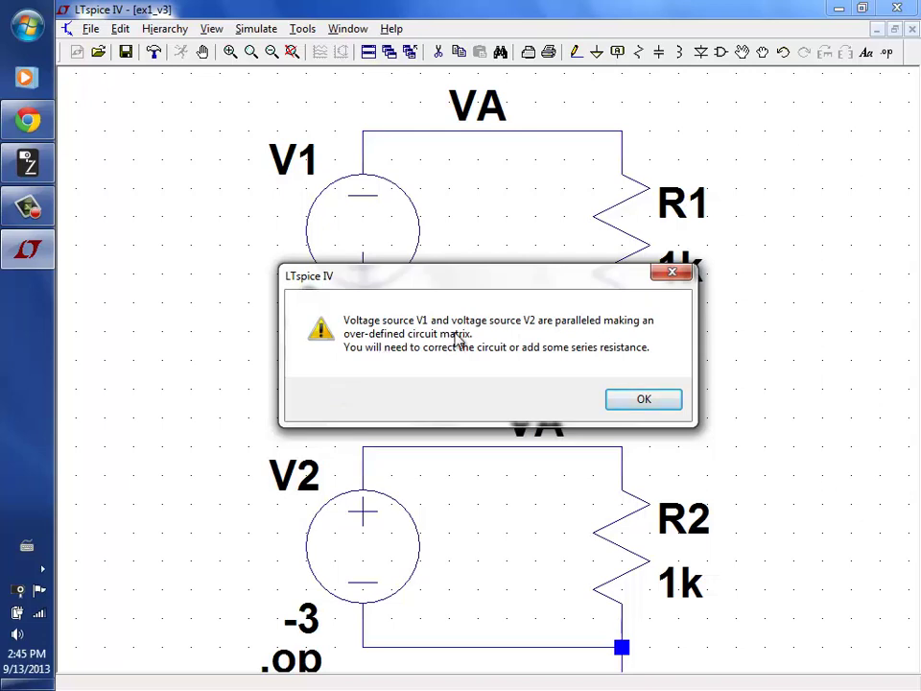
click(643, 403)
Step: Rename the net label above the V2 circuit to VB and rerun the operating-point simulation
right_click(550, 421)
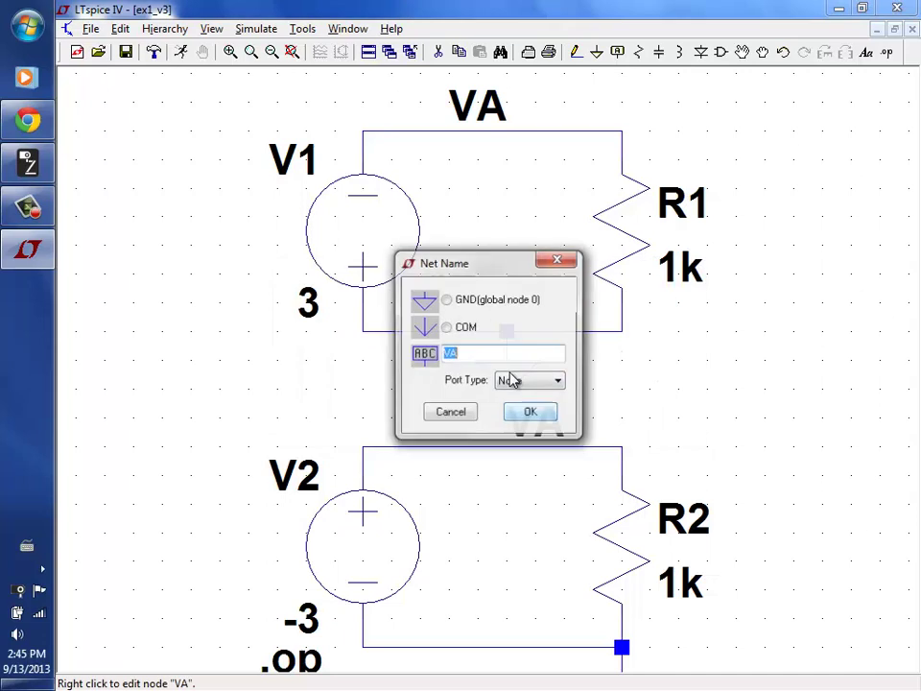
click(503, 356)
key(BackSpace)
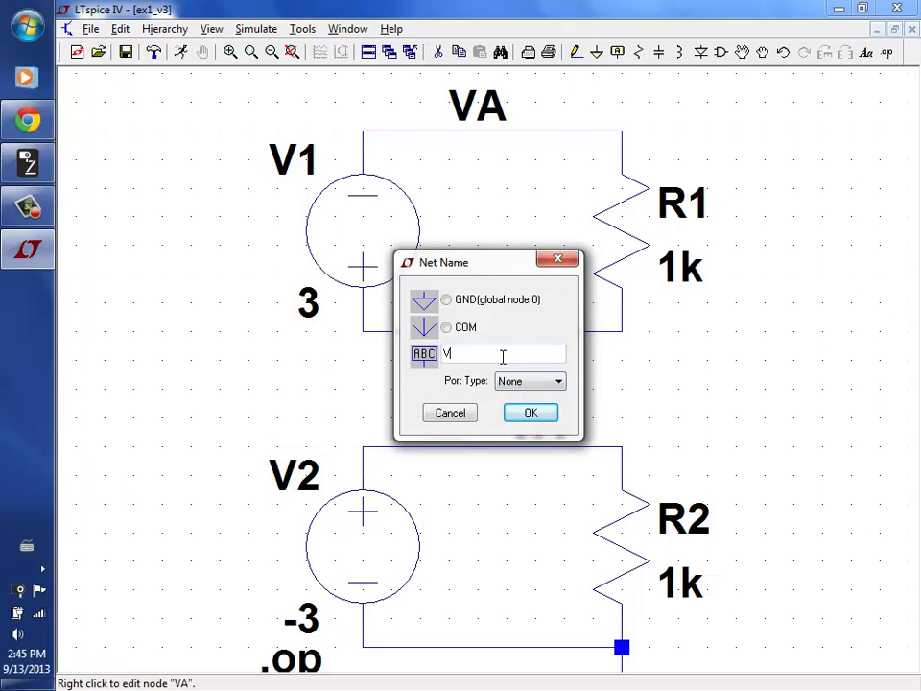
text(B)
key(Return)
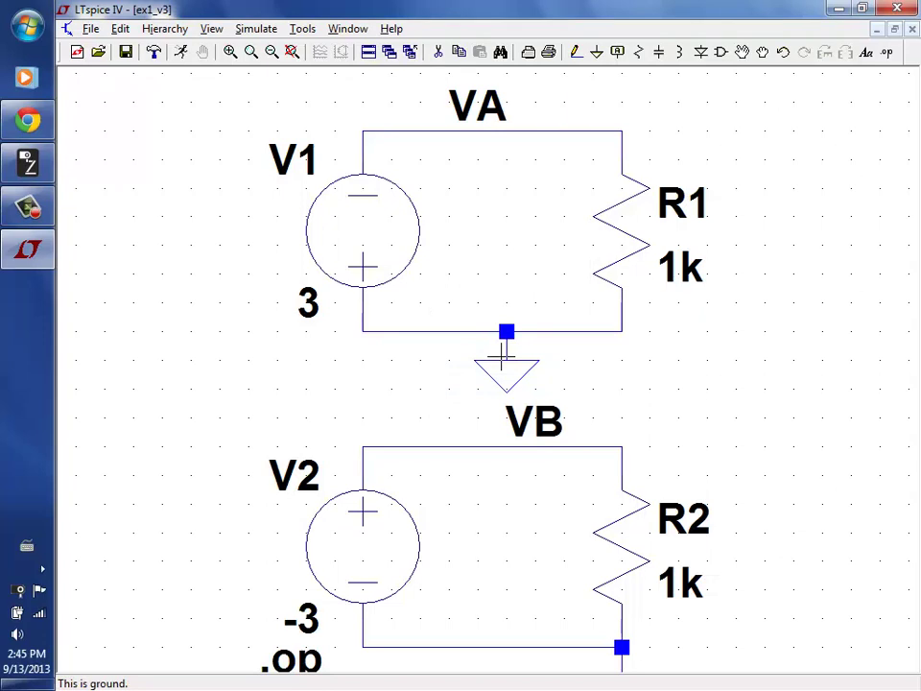
click(177, 58)
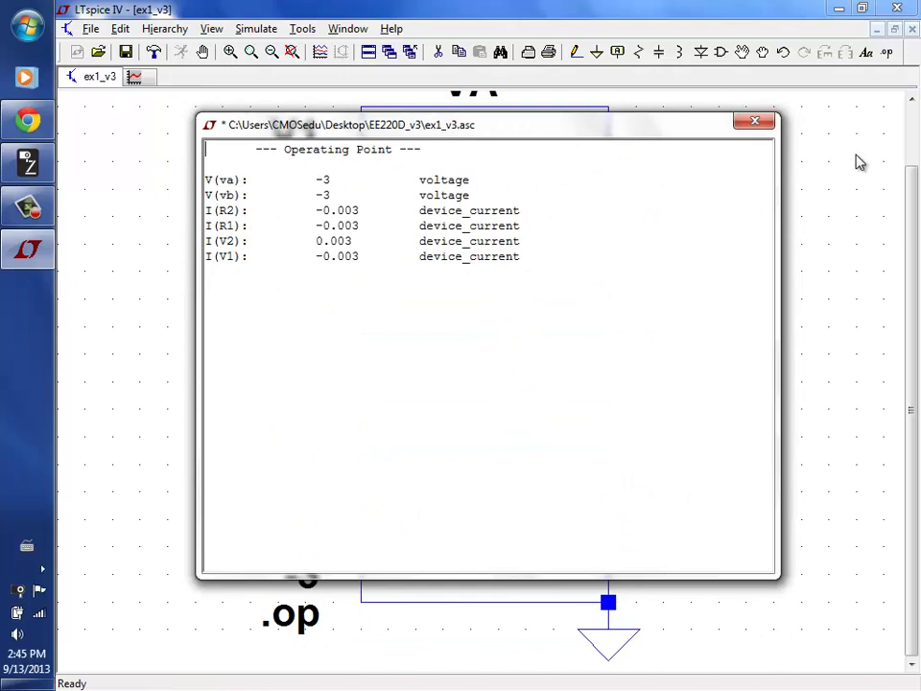
click(757, 121)
Step: View the circuit's SPICE netlist and compare its V1, V2, R1 and R2 lines with the schematic
click(116, 31)
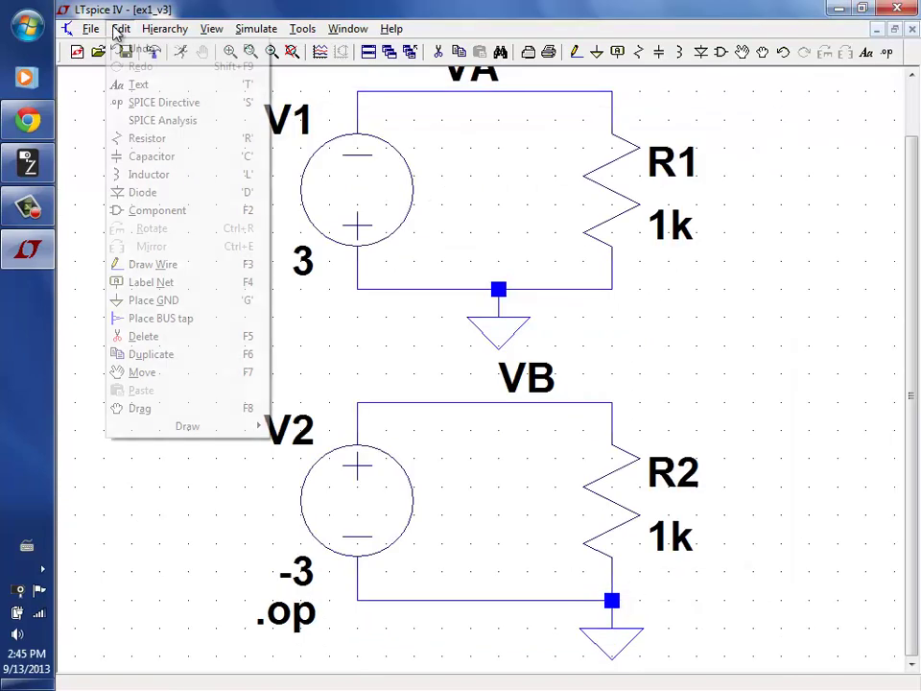
mouse_move(182, 40)
mouse_move(212, 29)
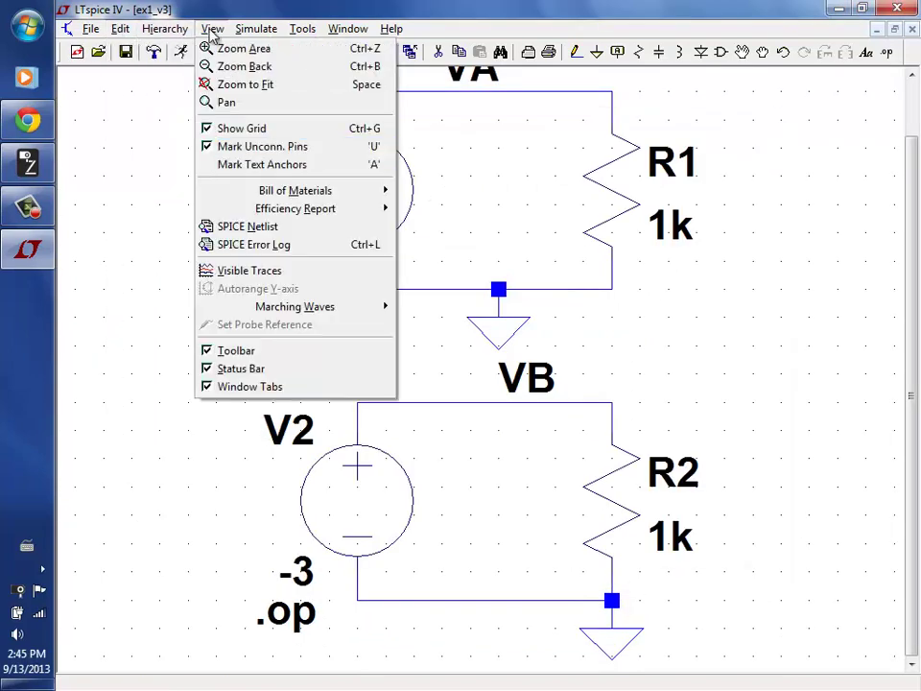
click(274, 227)
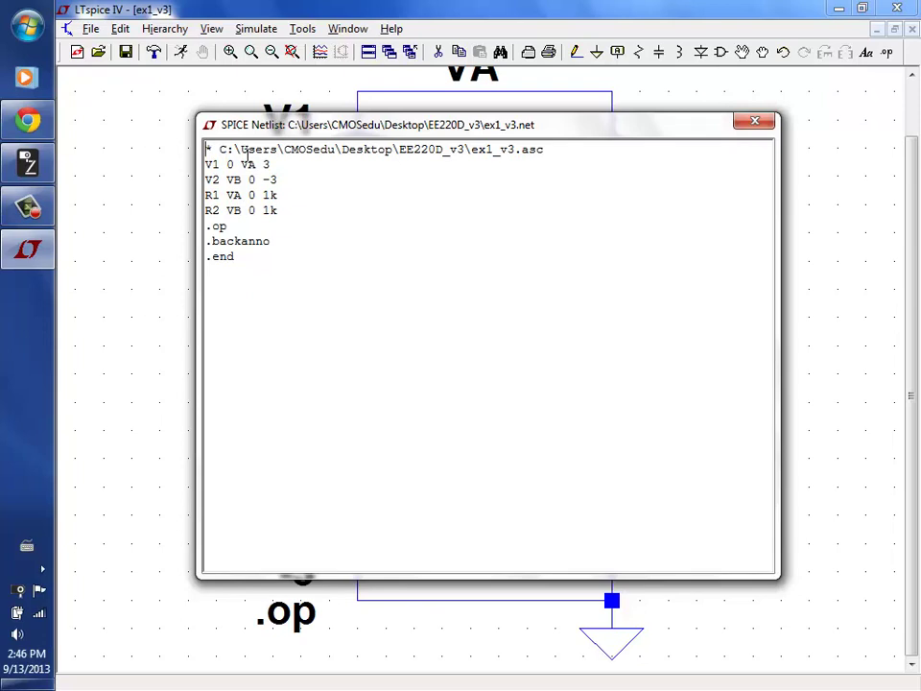
drag(644, 128, 917, 209)
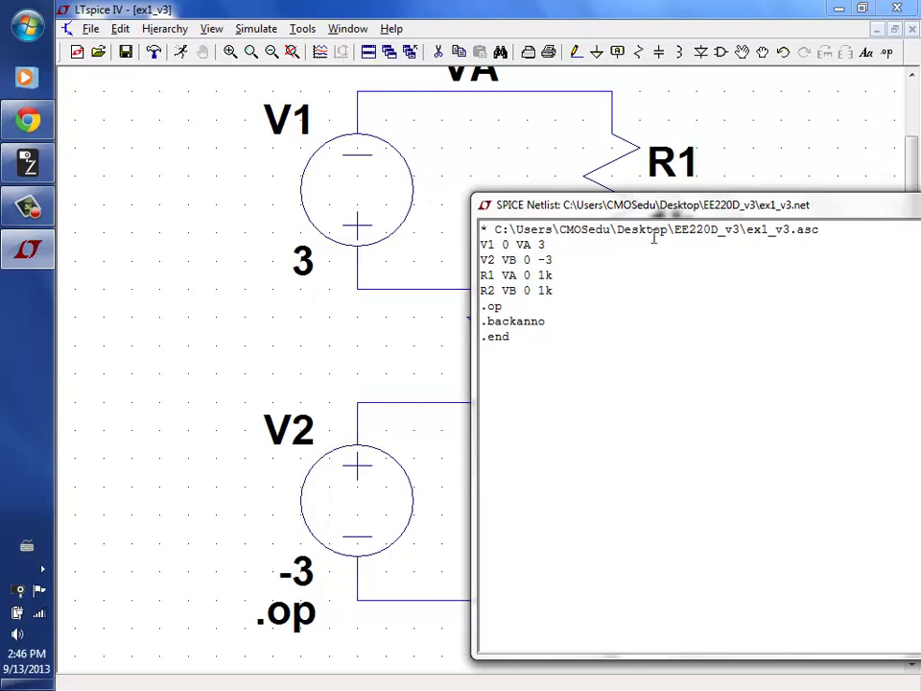
drag(631, 213, 473, 209)
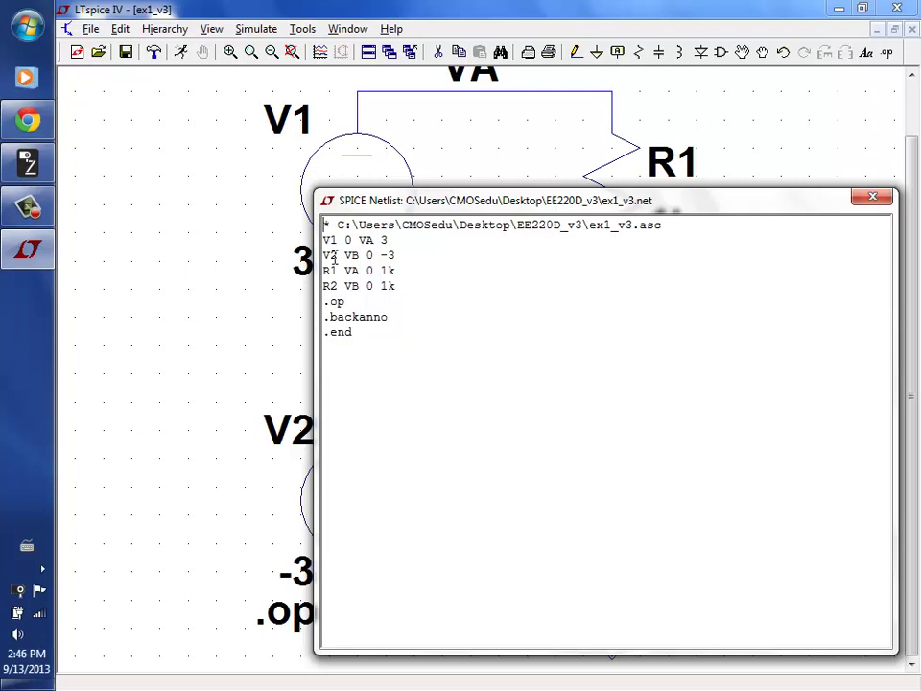
drag(500, 213, 879, 270)
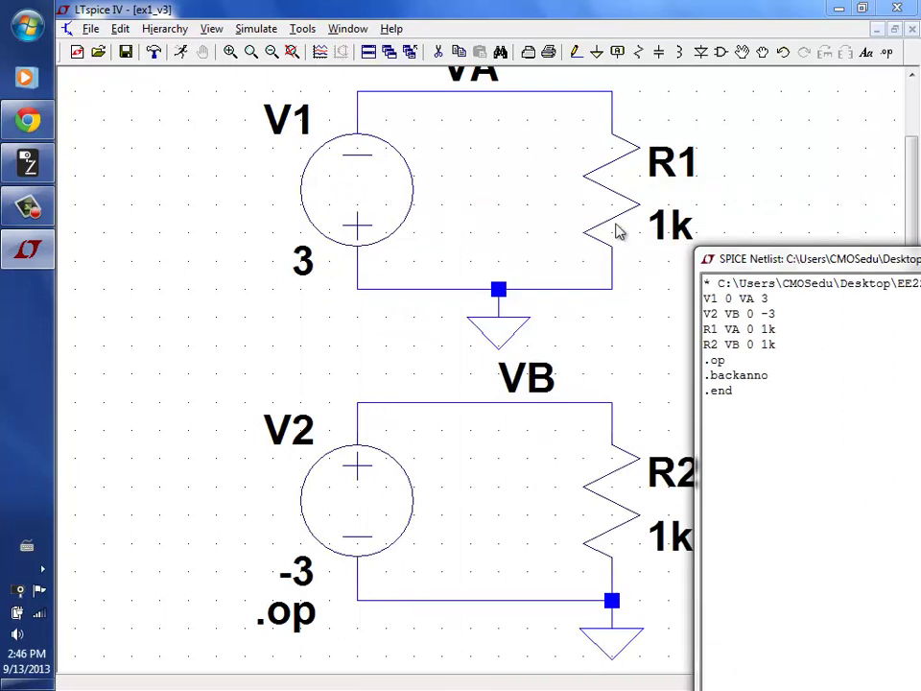
drag(772, 259, 413, 178)
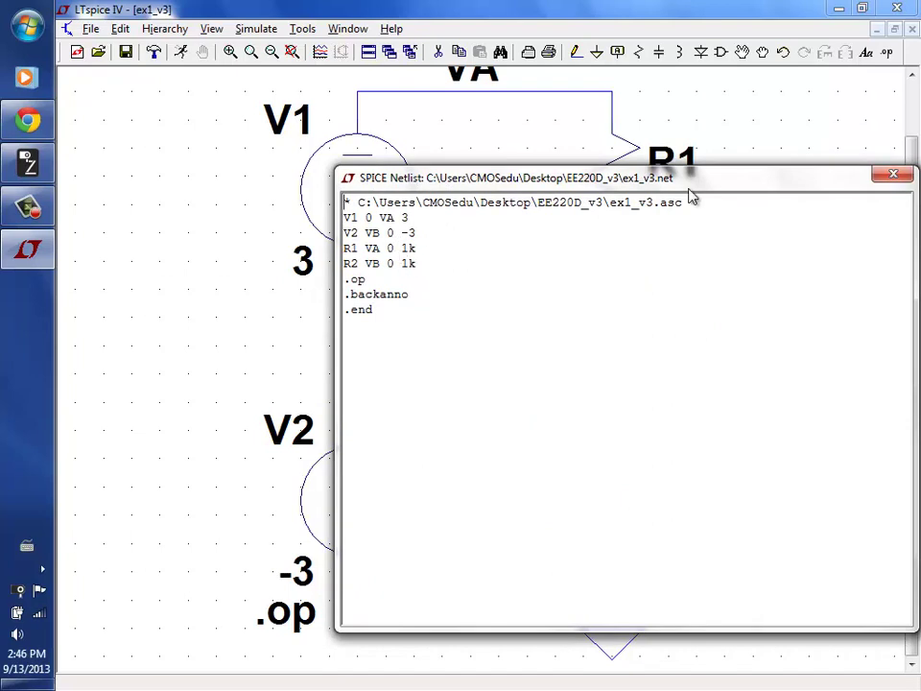
drag(691, 187, 624, 187)
click(824, 174)
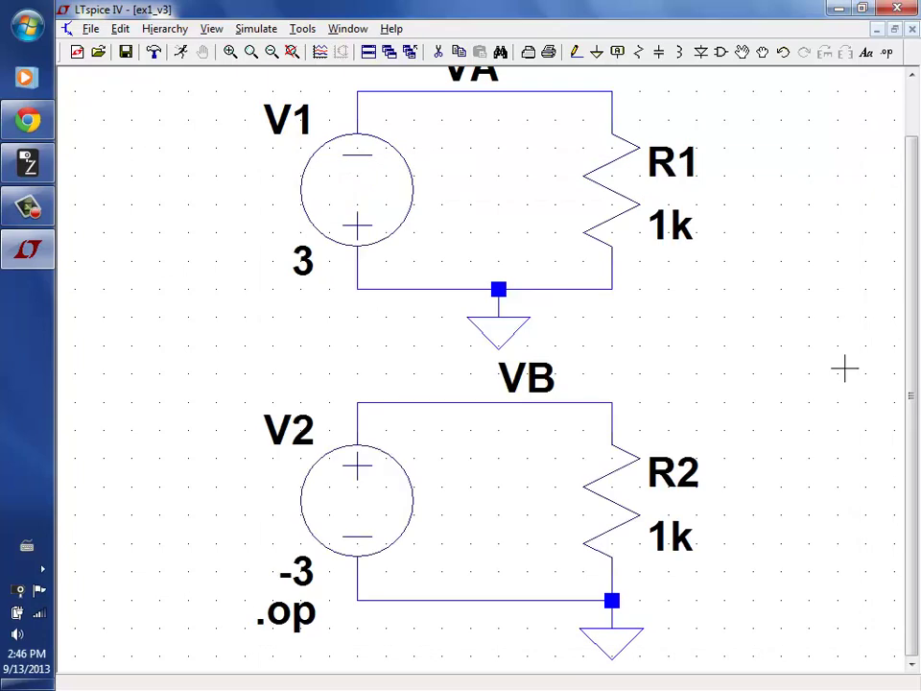
Step: Rerun the operating-point simulation, review the node voltages and device currents, and fit the whole schematic in view
click(182, 52)
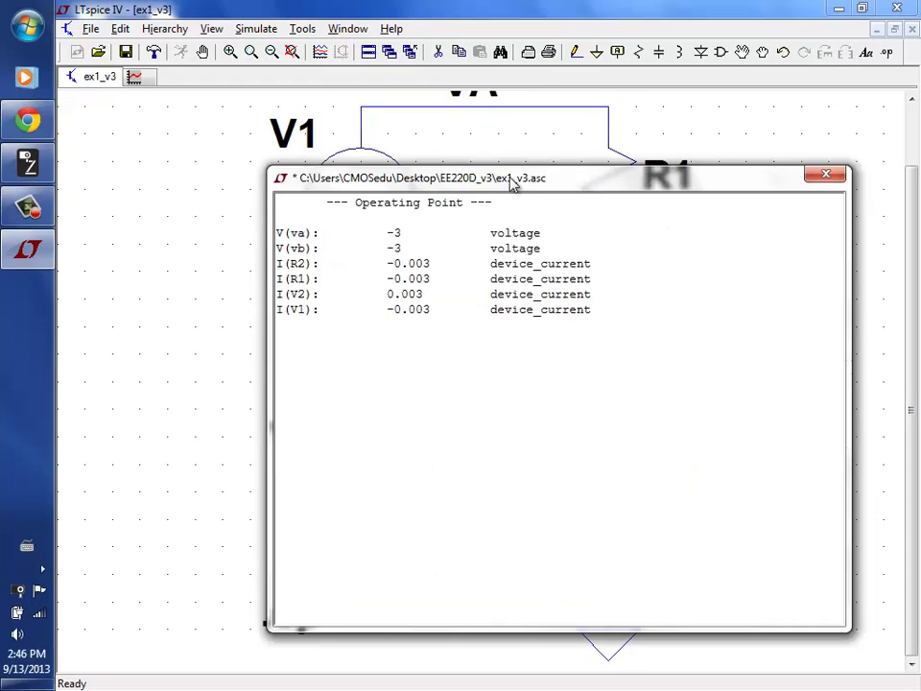
click(826, 173)
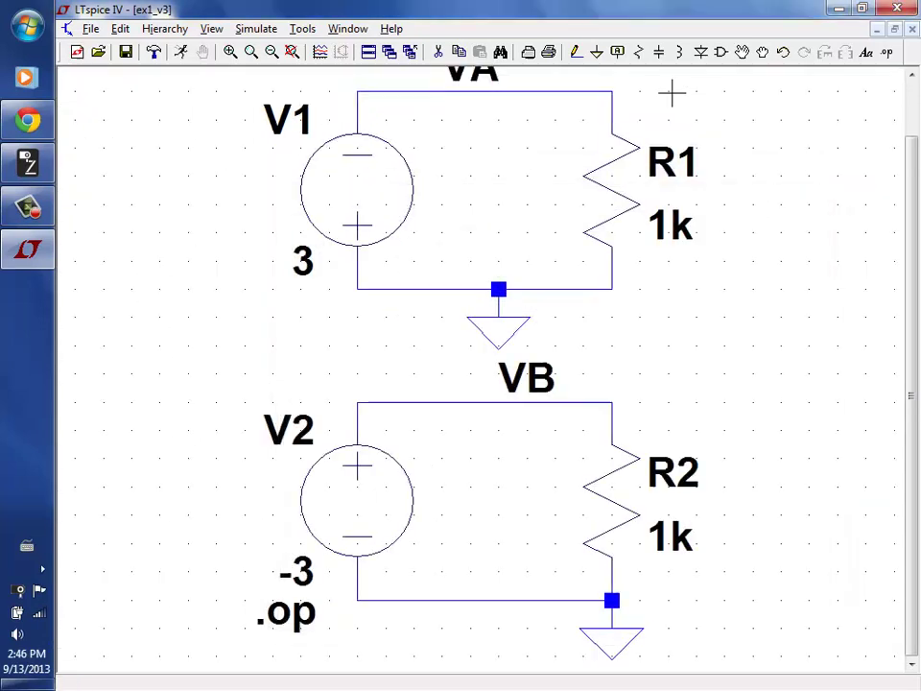
click(291, 53)
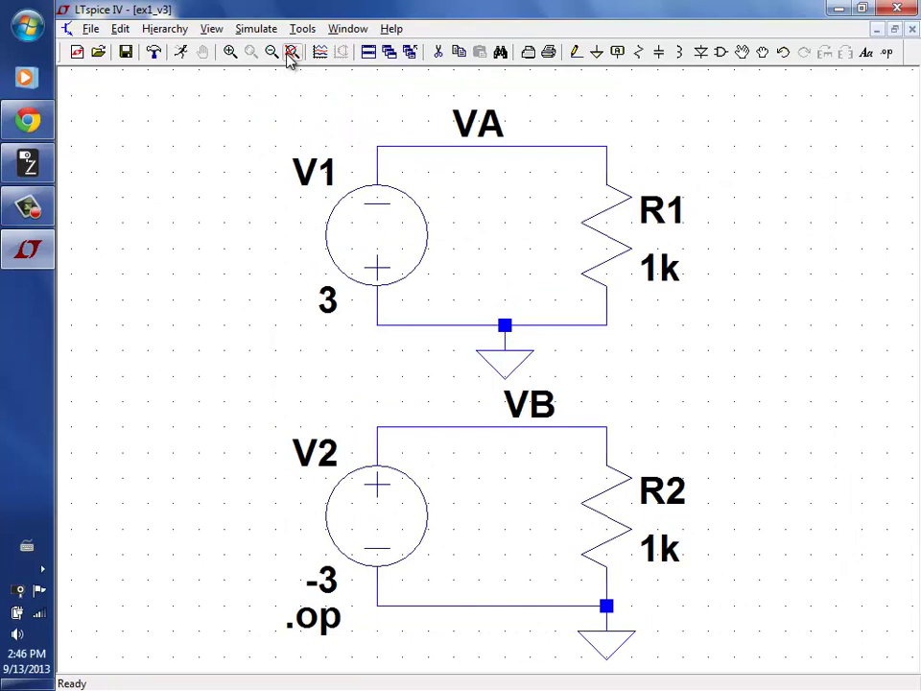
mouse_move(462, 144)
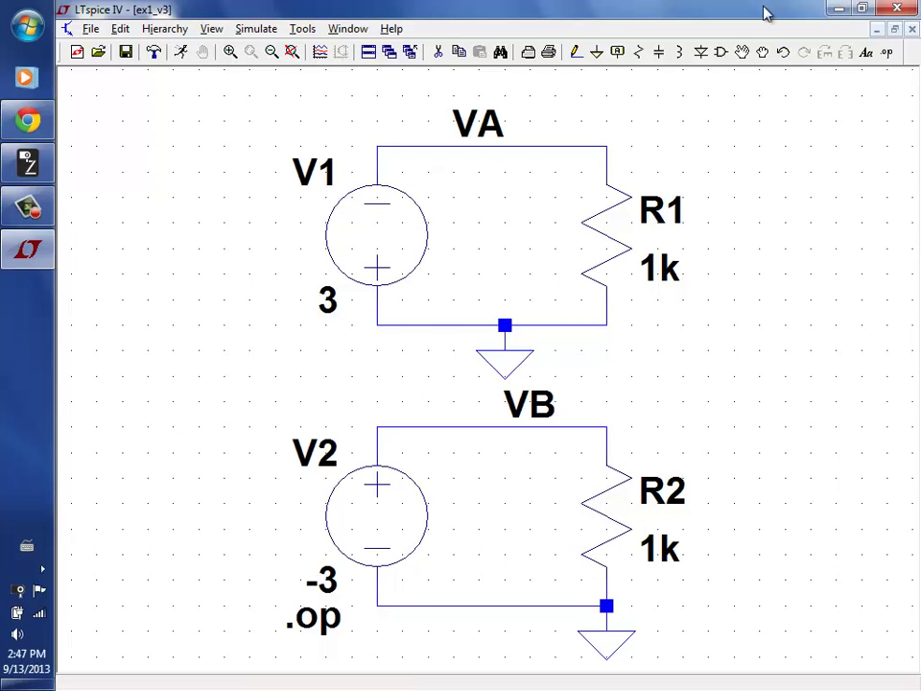
Step: Rotate resistor R1 by 180° with the Move tool and place it back between the same wires of the V1 circuit
click(742, 52)
click(613, 261)
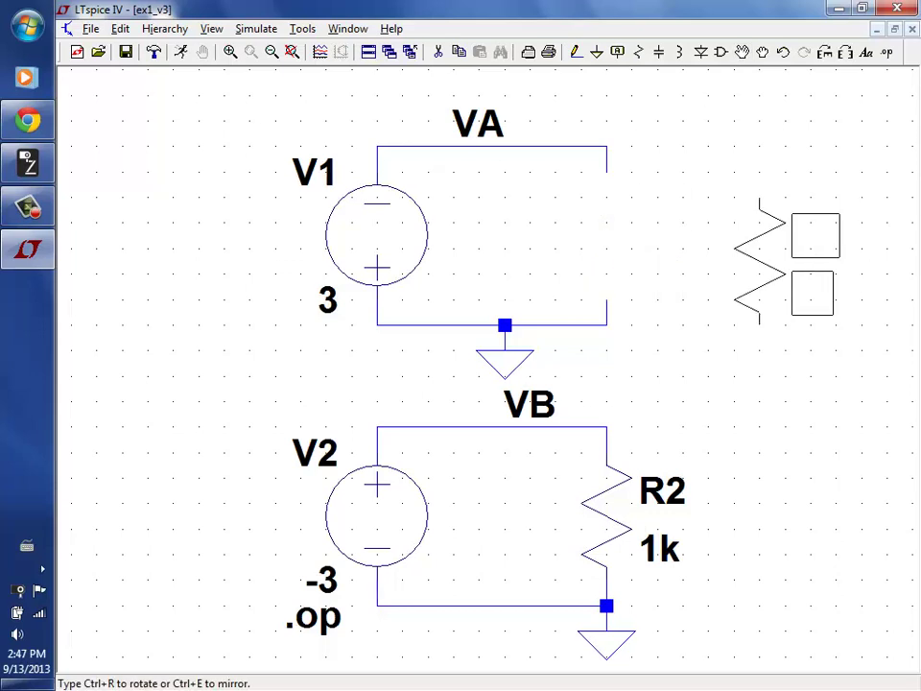
key(ctrl+e)
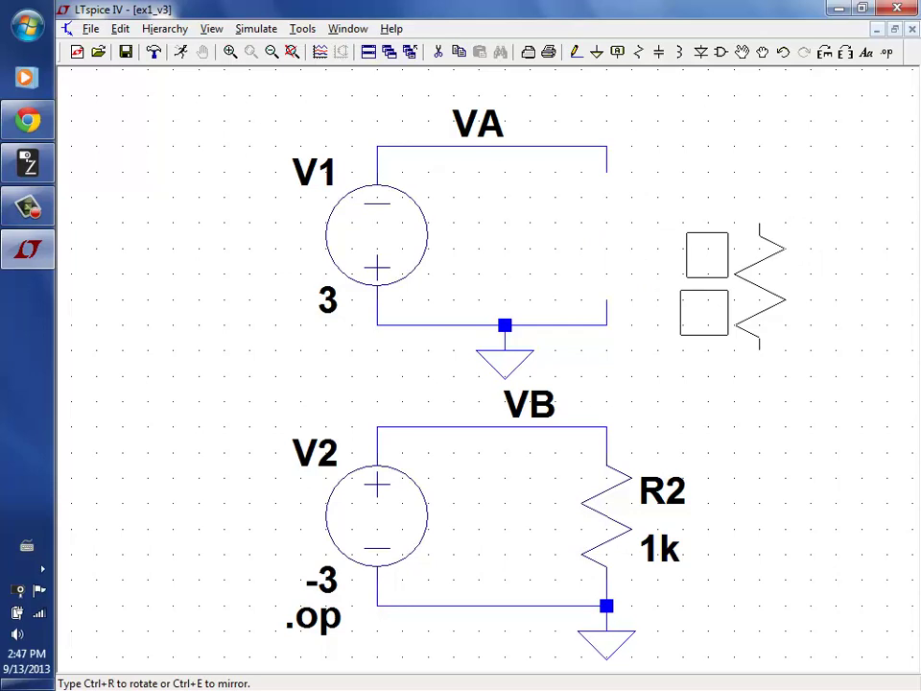
key(Escape)
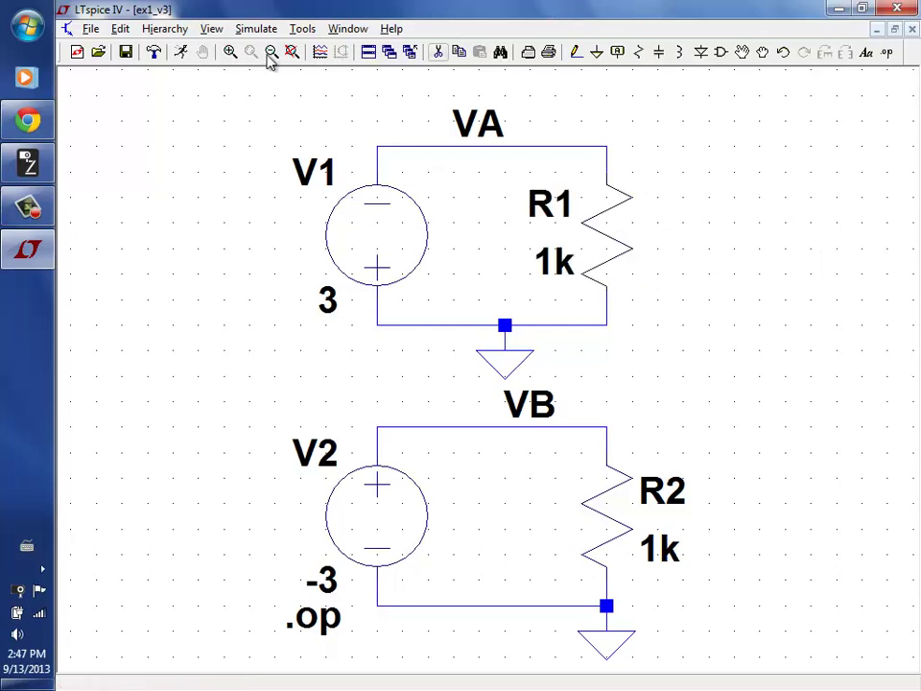
Step: Rerun the operating-point simulation and check the current through resistor R1
click(181, 53)
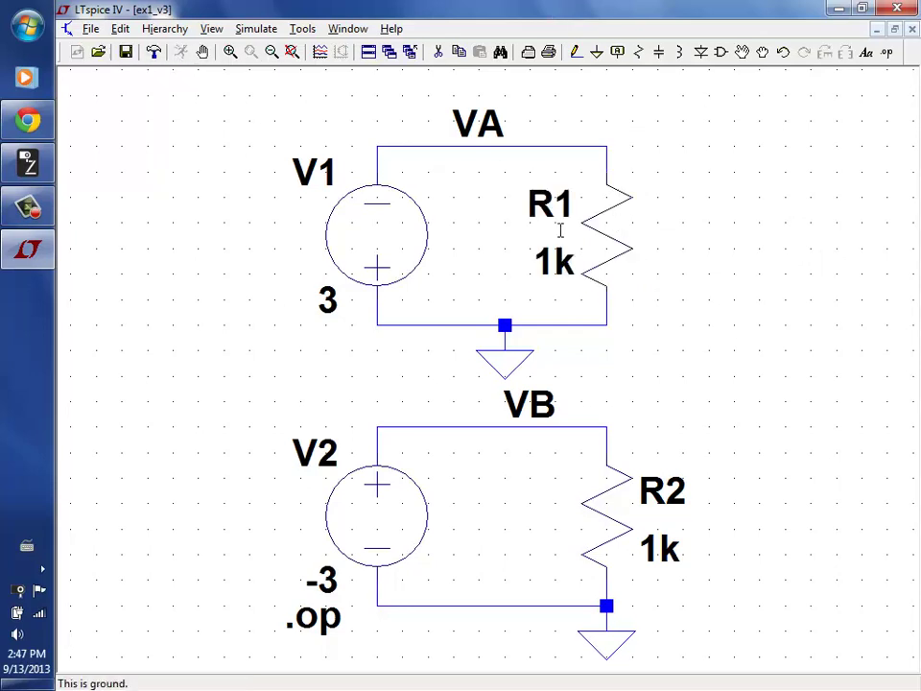
click(827, 178)
mouse_move(615, 224)
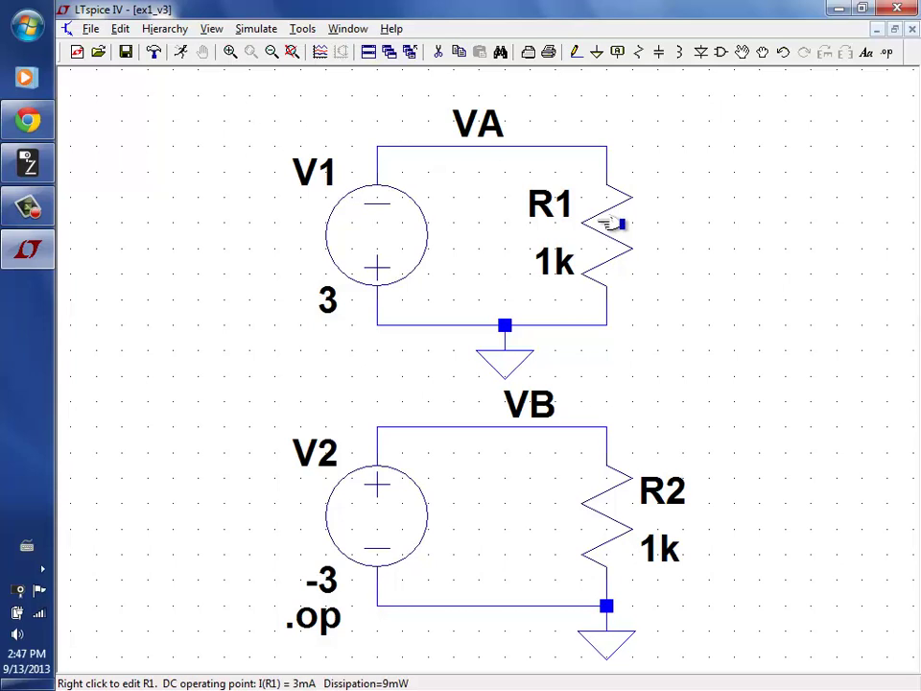
Step: Rotate resistor R1 by 180° with the Move tool, place it back between the V1 circuit's wires, and save the schematic
click(745, 54)
click(655, 242)
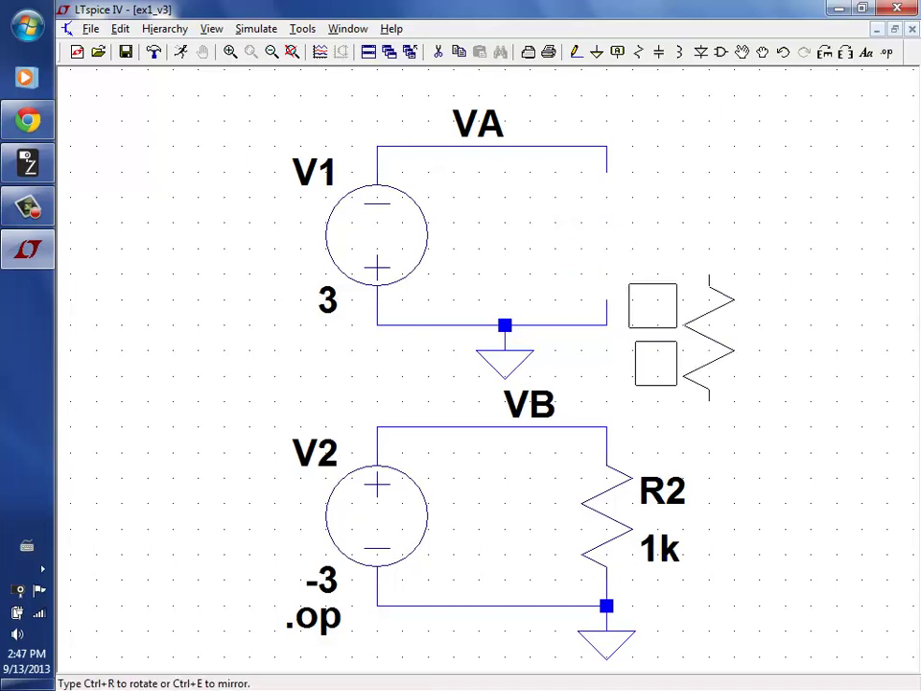
key(ctrl+r)
key(ctrl+r)
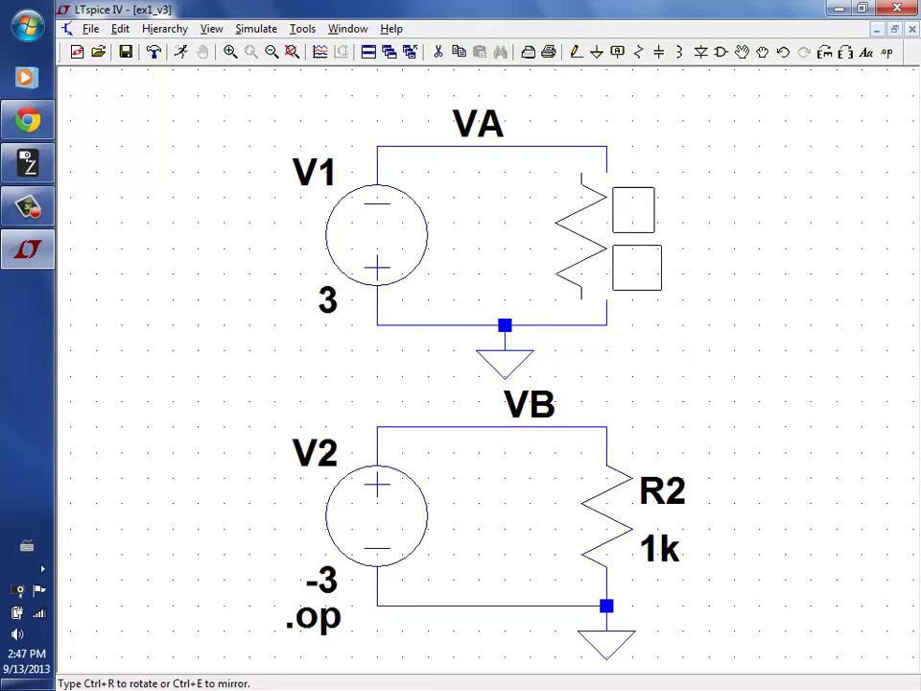
click(602, 238)
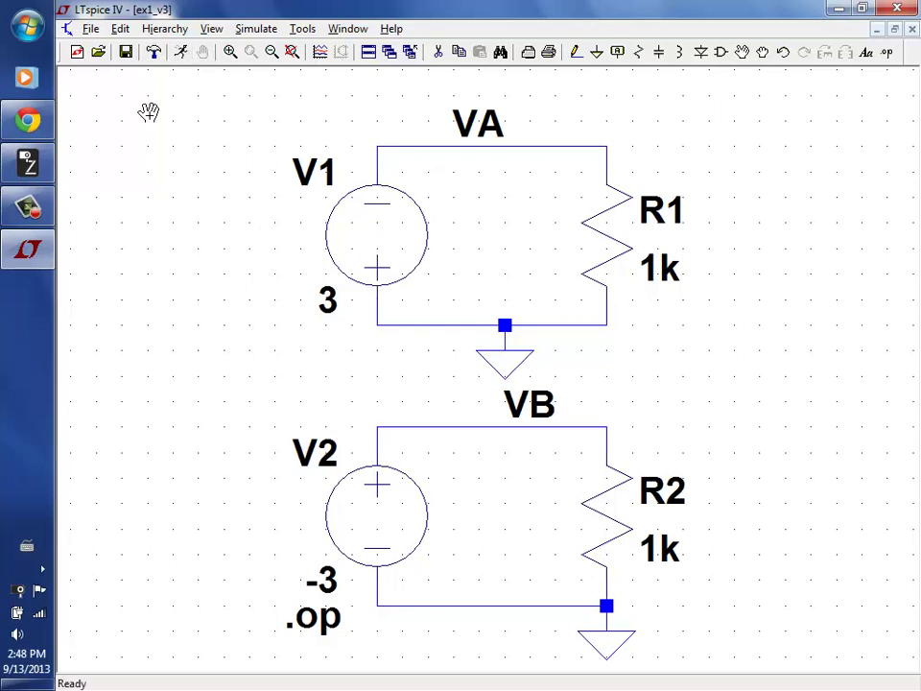
mouse_move(393, 247)
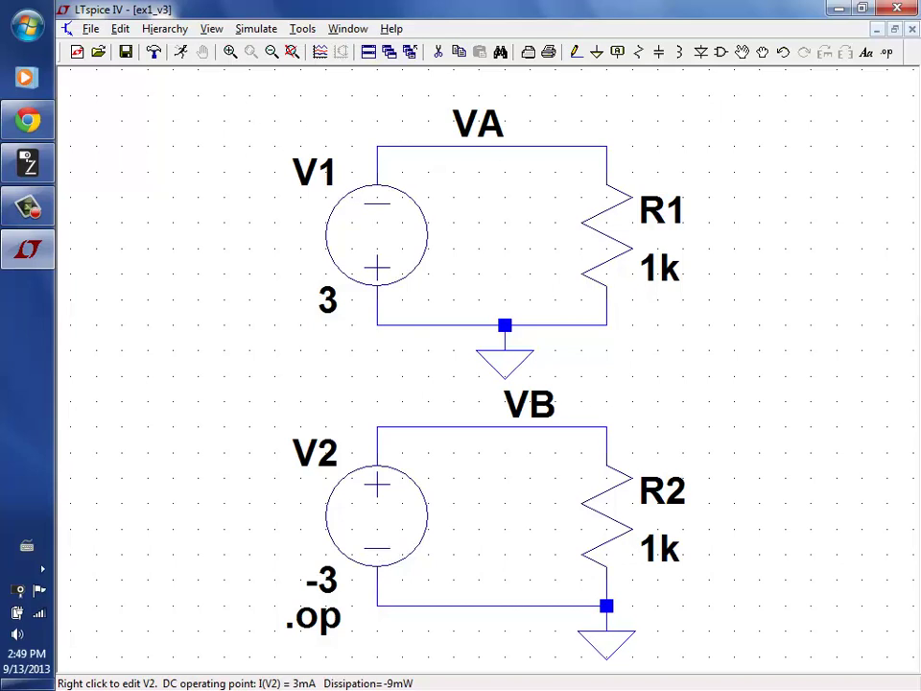
click(127, 53)
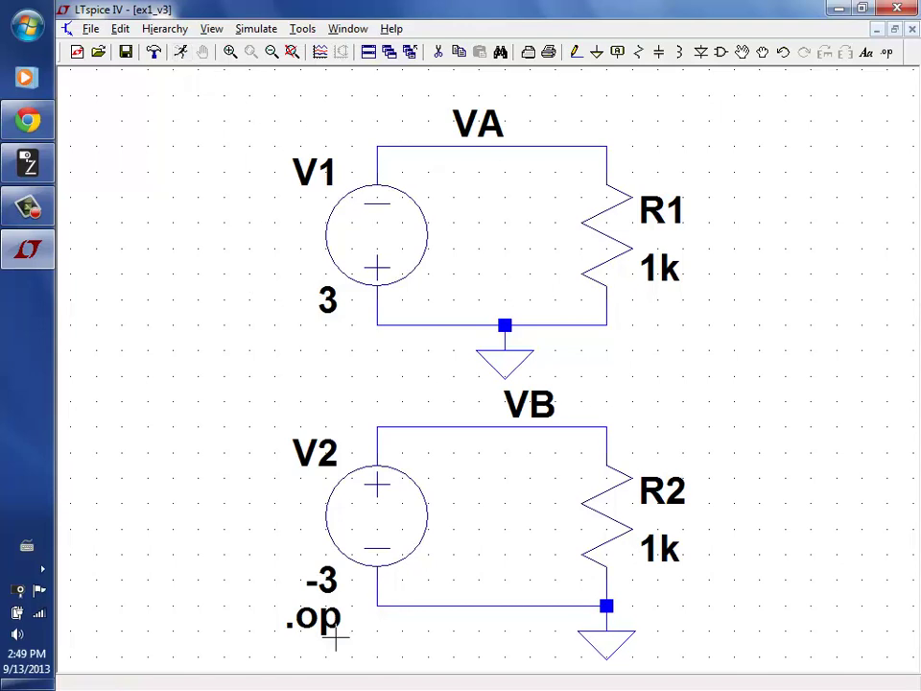
Step: Change the operating-point simulation command to a transient analysis with a stop time of 1
right_click(329, 549)
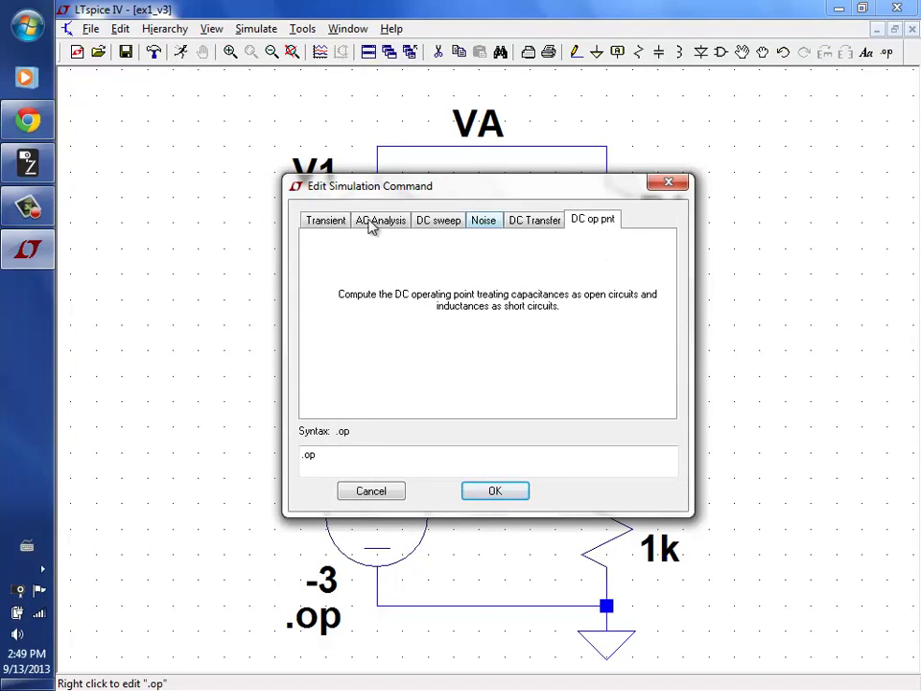
click(327, 223)
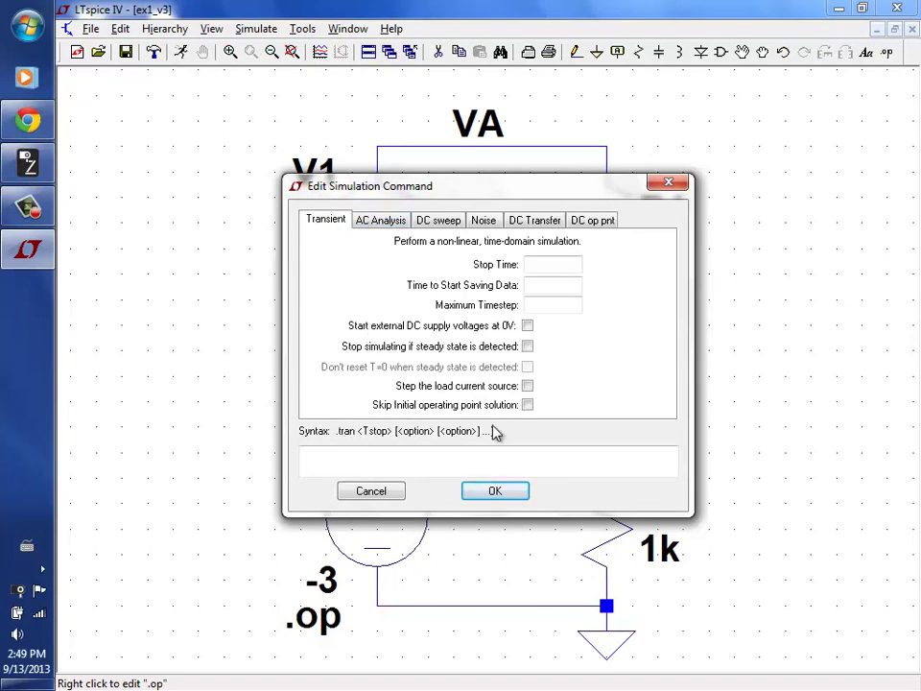
click(560, 265)
text(1)
click(482, 494)
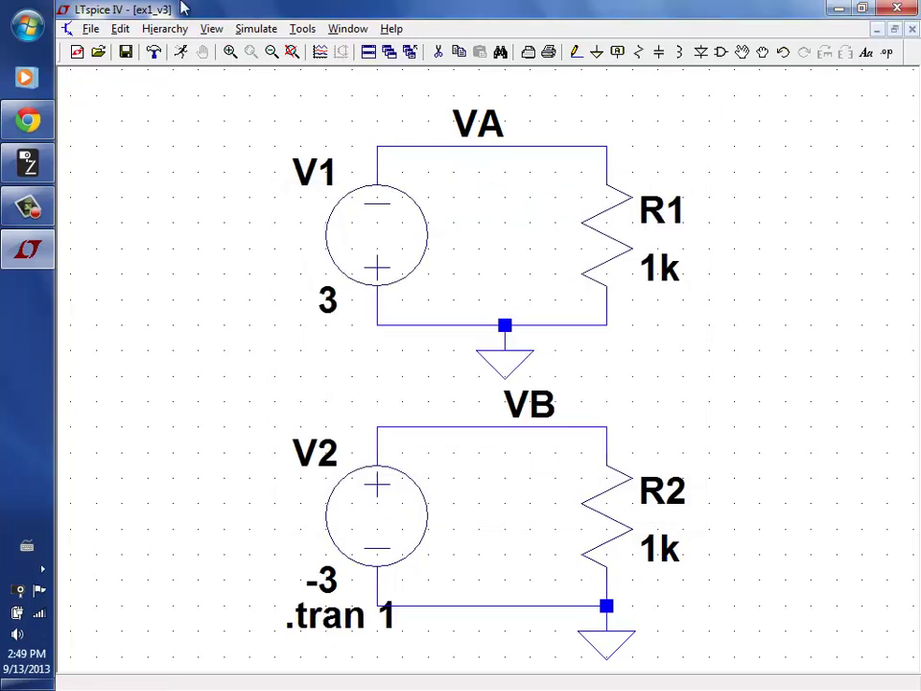
Step: Run the transient simulation and plot the voltages at VA and VB and the currents through R1 and R2
click(180, 53)
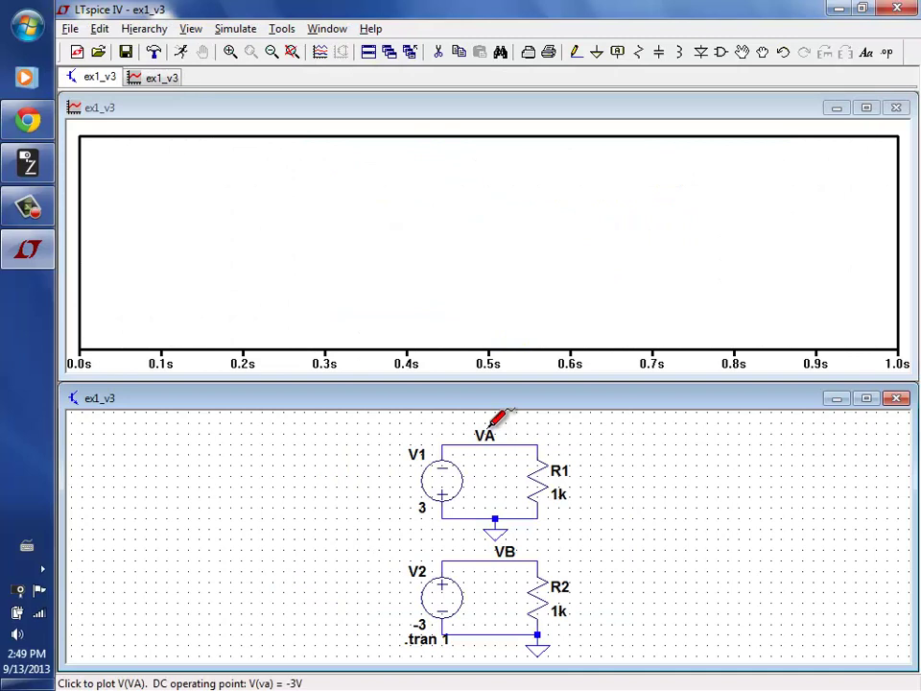
click(486, 434)
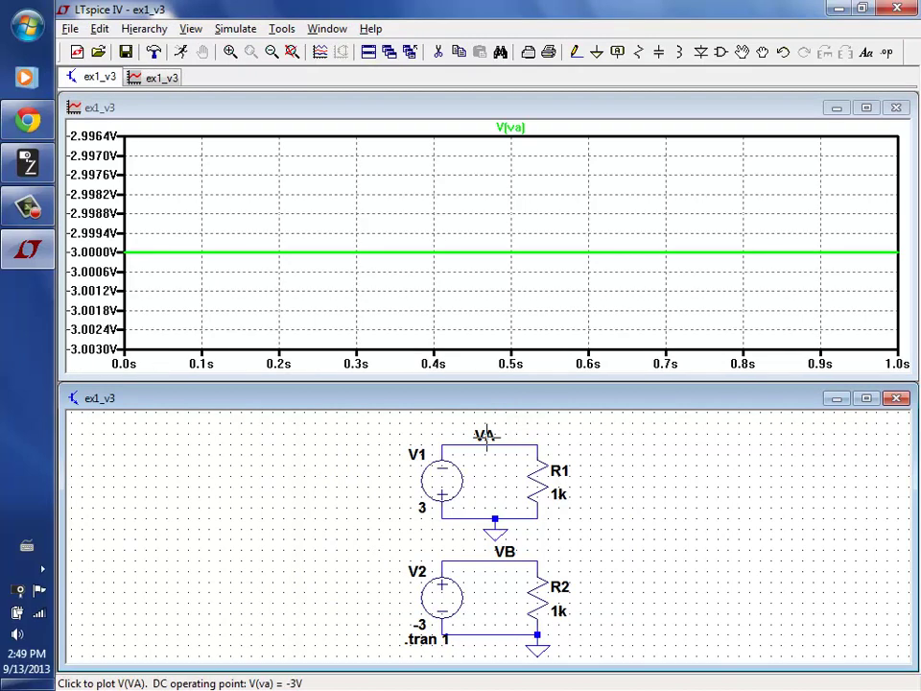
click(500, 544)
click(542, 476)
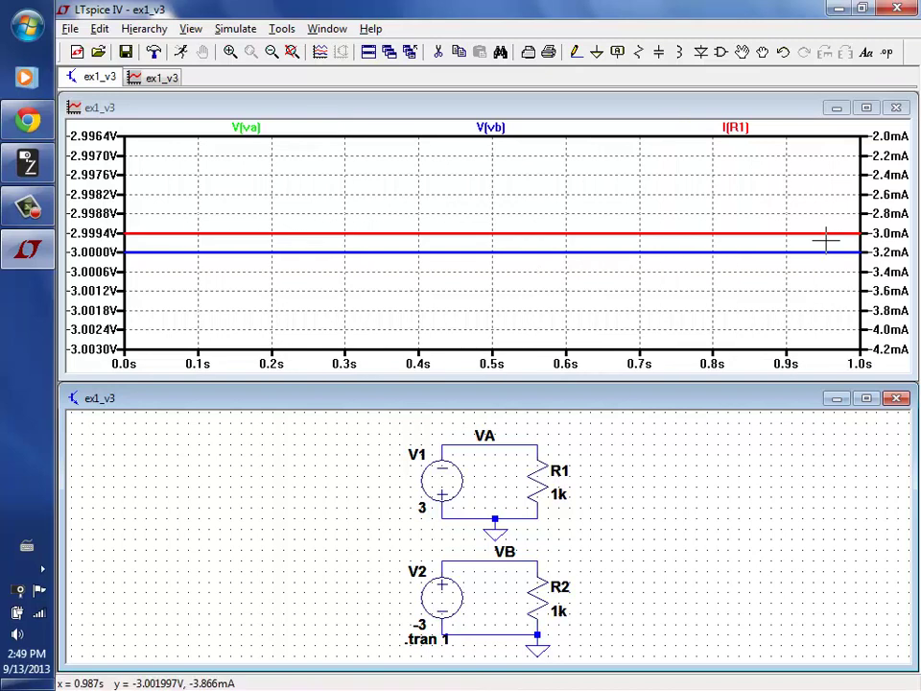
click(544, 595)
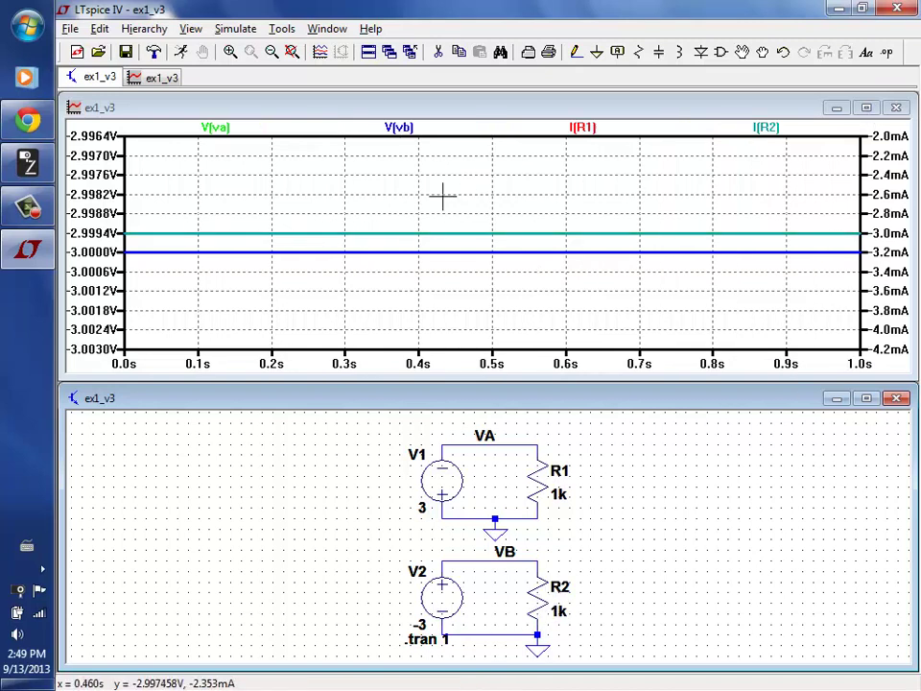
click(319, 99)
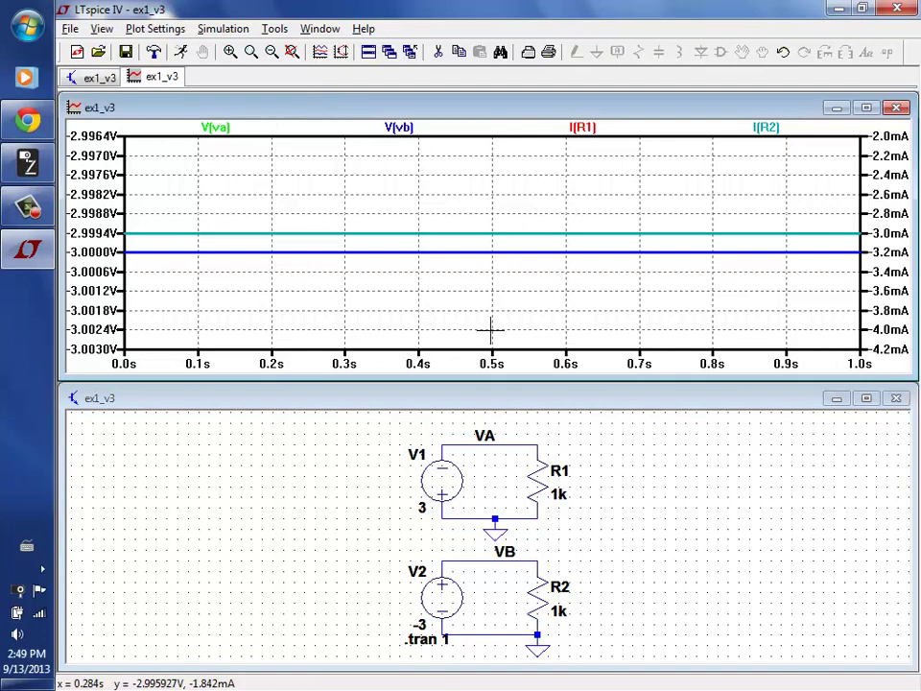
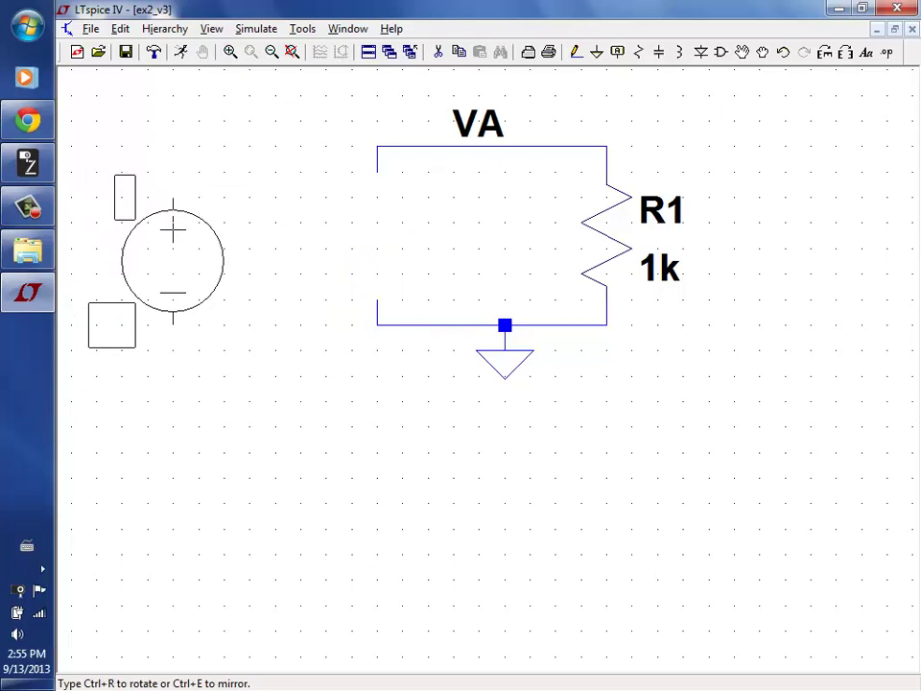
Step: Move voltage source V1 out of the ex2_v3 circuit into the empty area below and beyond resistor R1
click(377, 184)
key(Escape)
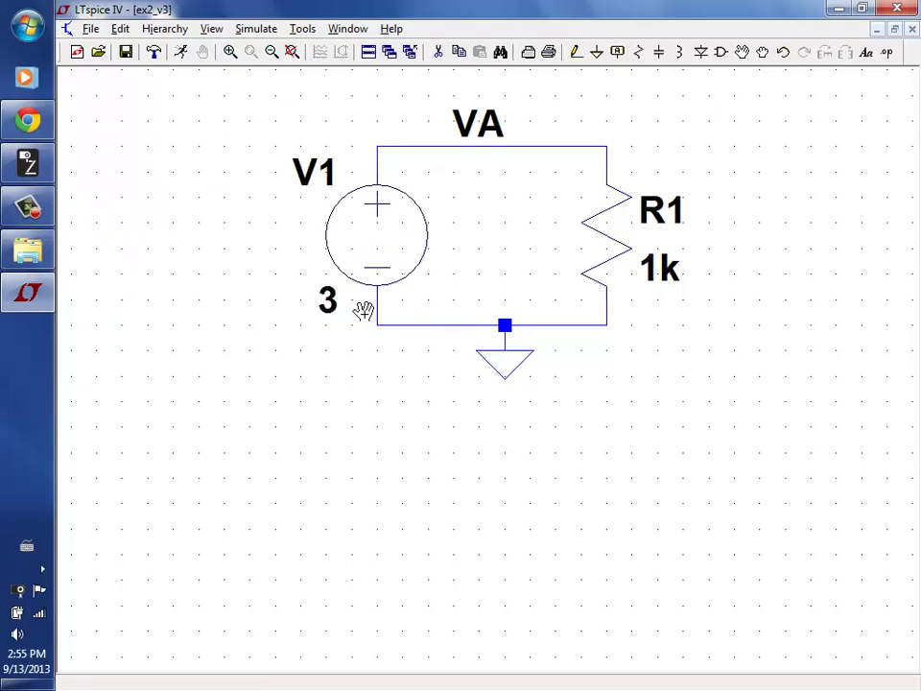
click(357, 291)
click(783, 471)
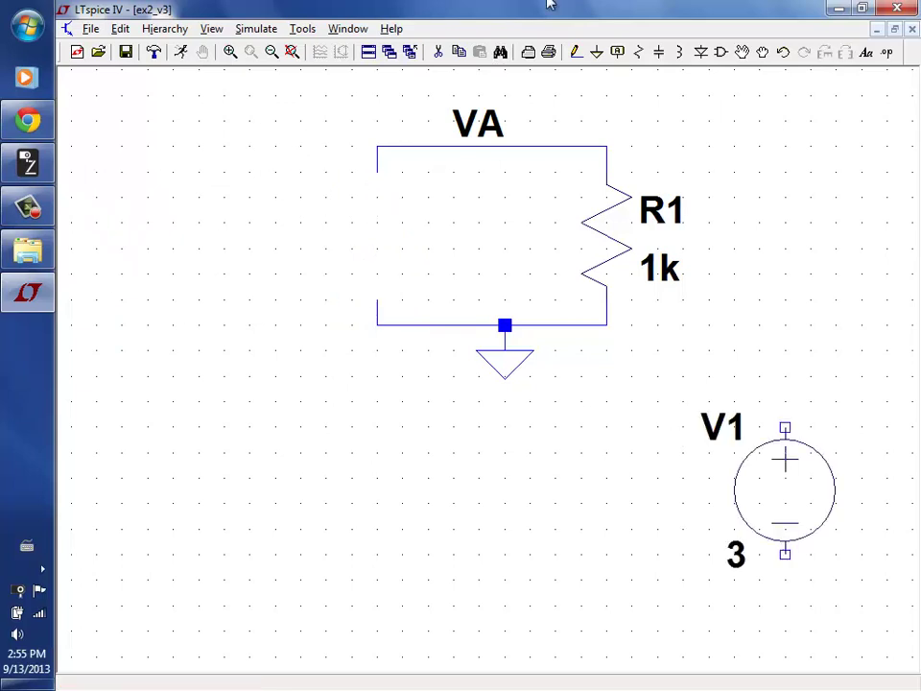
Step: Delete the old wires, the VA net label and the ground symbol, keeping only R1 and V1
click(438, 52)
drag(342, 92, 662, 154)
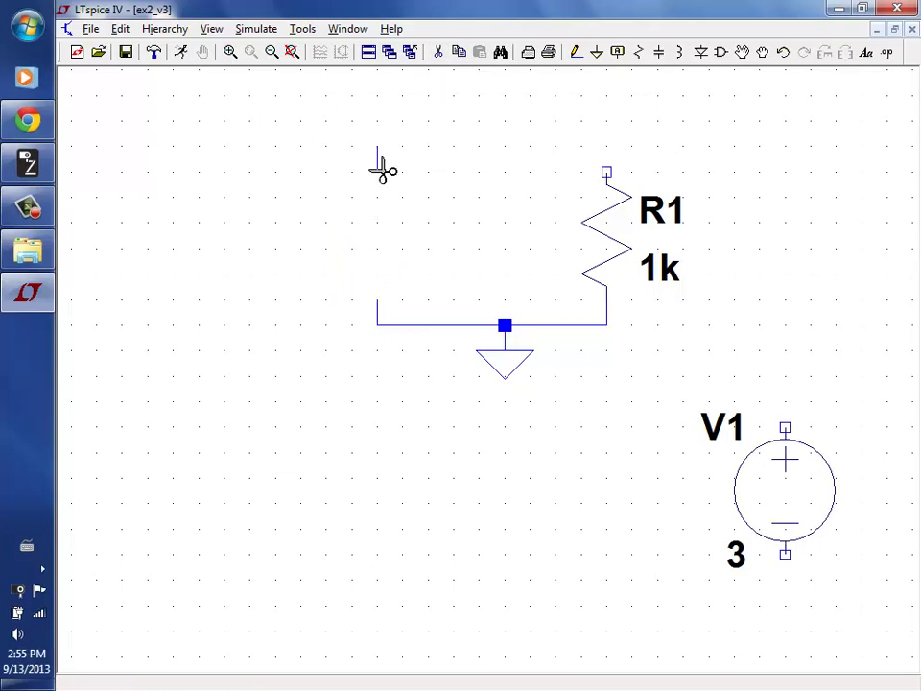
drag(329, 278, 544, 392)
click(572, 327)
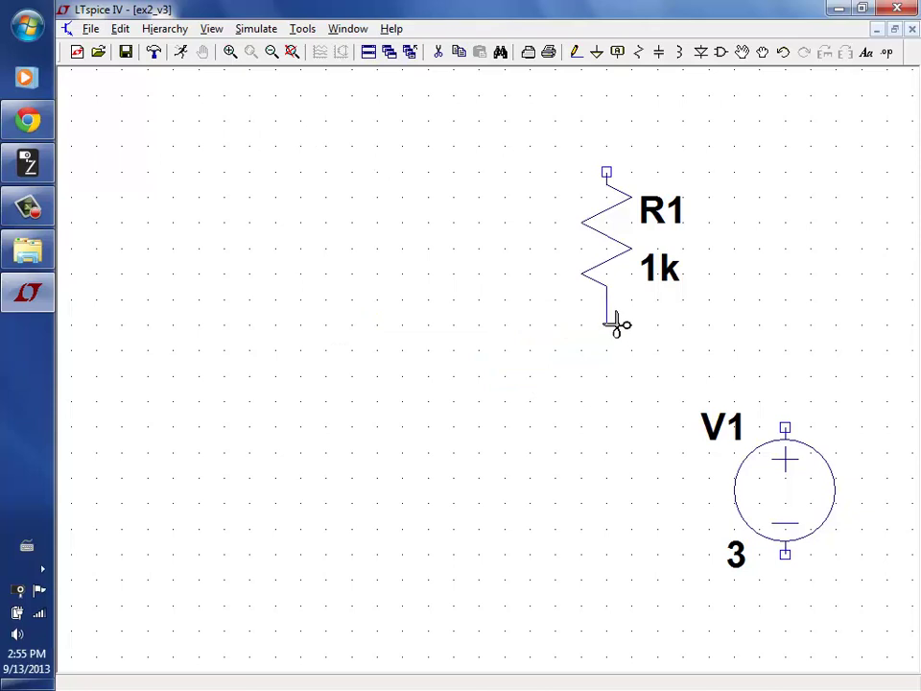
Step: Rotate resistor R1 to a horizontal orientation with the Move tool and place it in the upper middle of the sheet
click(742, 52)
click(605, 206)
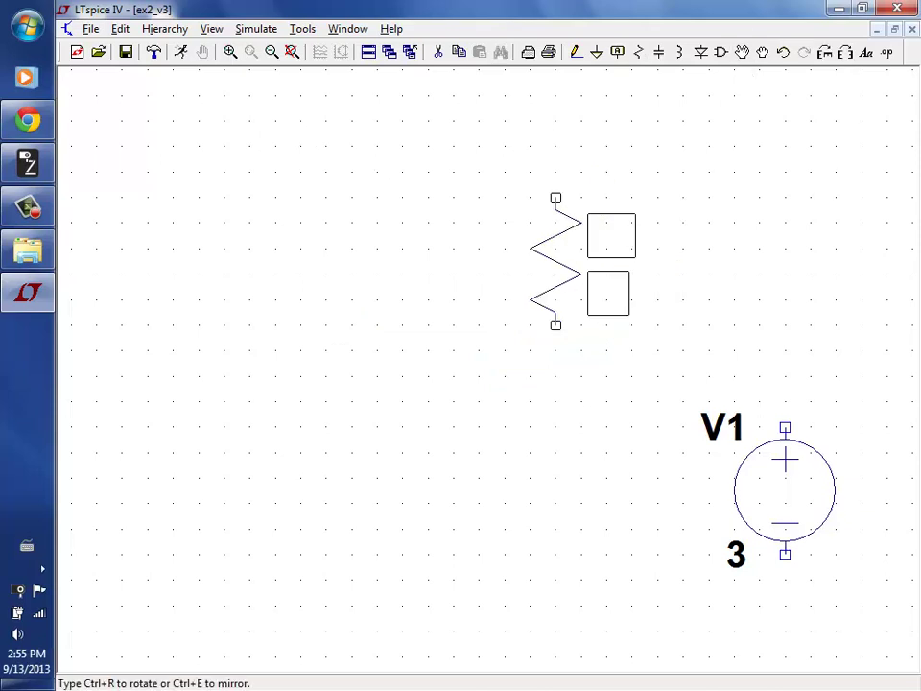
key(ctrl+r)
key(ctrl+r)
key(ctrl+r)
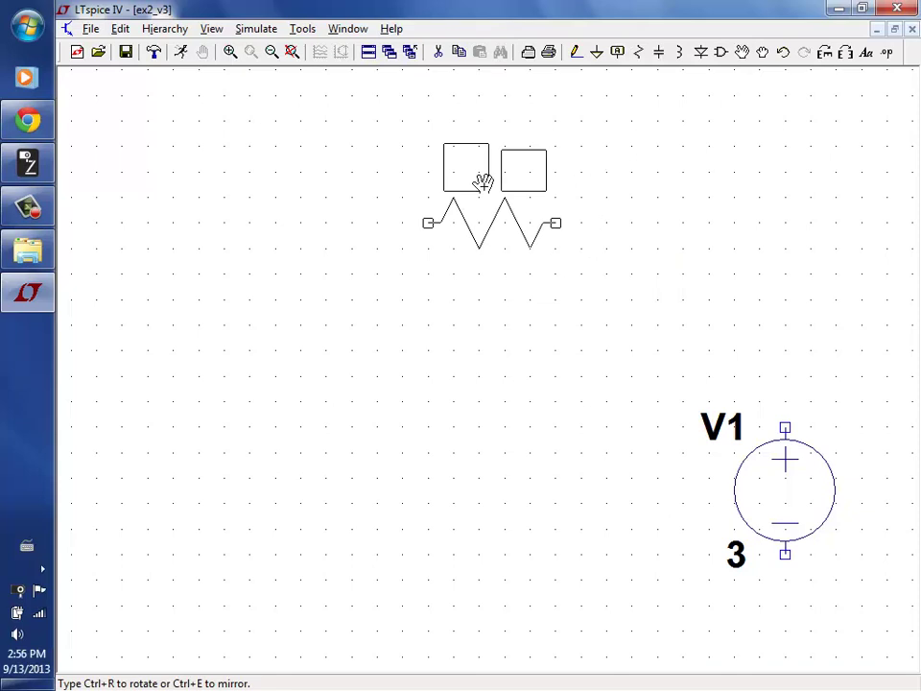
click(482, 181)
Step: Add a current source, check its direction in the hand-drawn circuit, rotate it 180° so its arrow points up, and place it below R1's left end
click(721, 54)
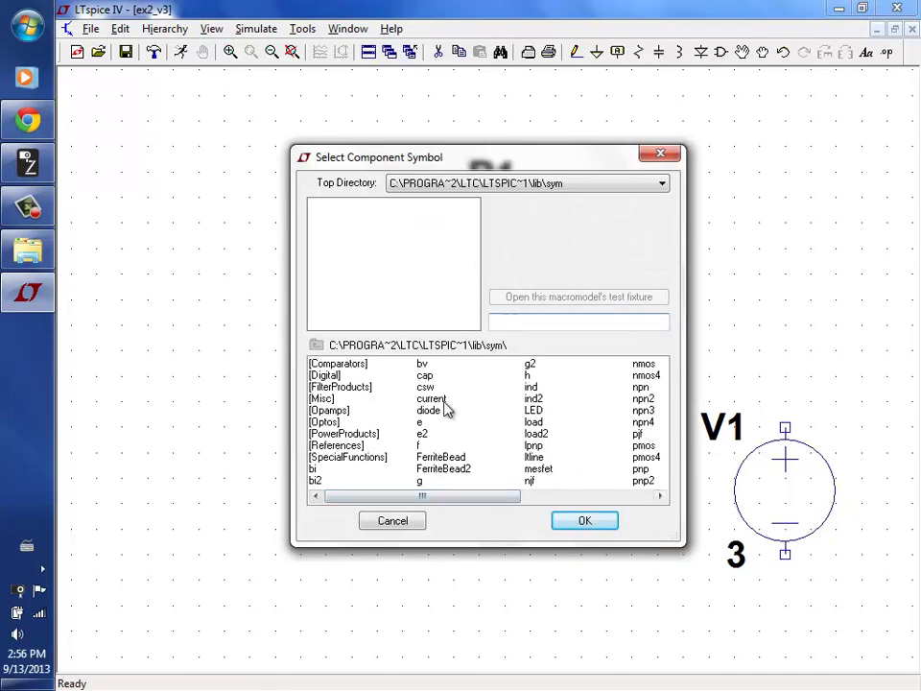
click(432, 398)
double_click(432, 398)
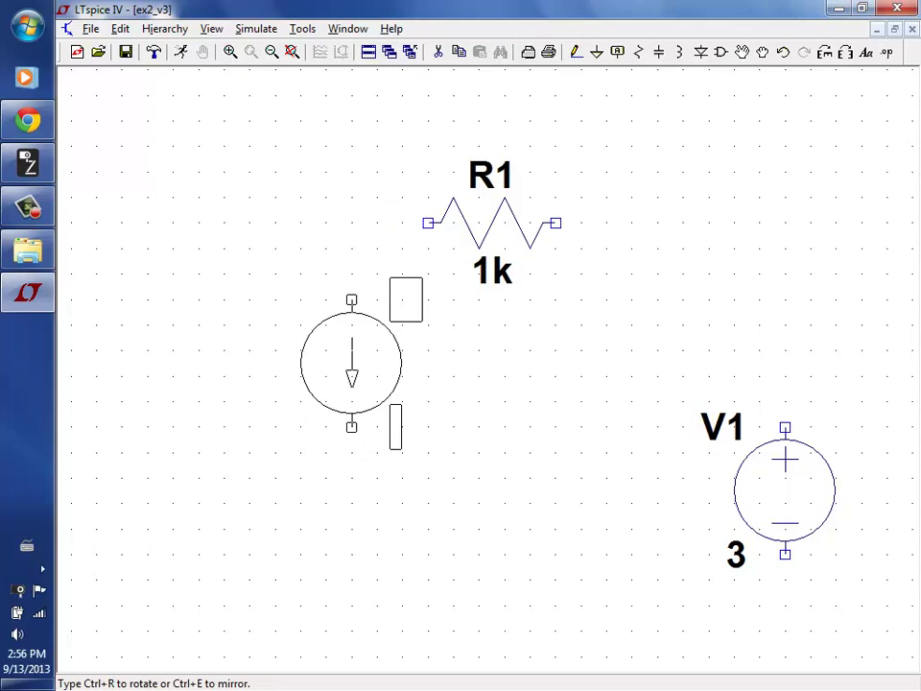
click(28, 163)
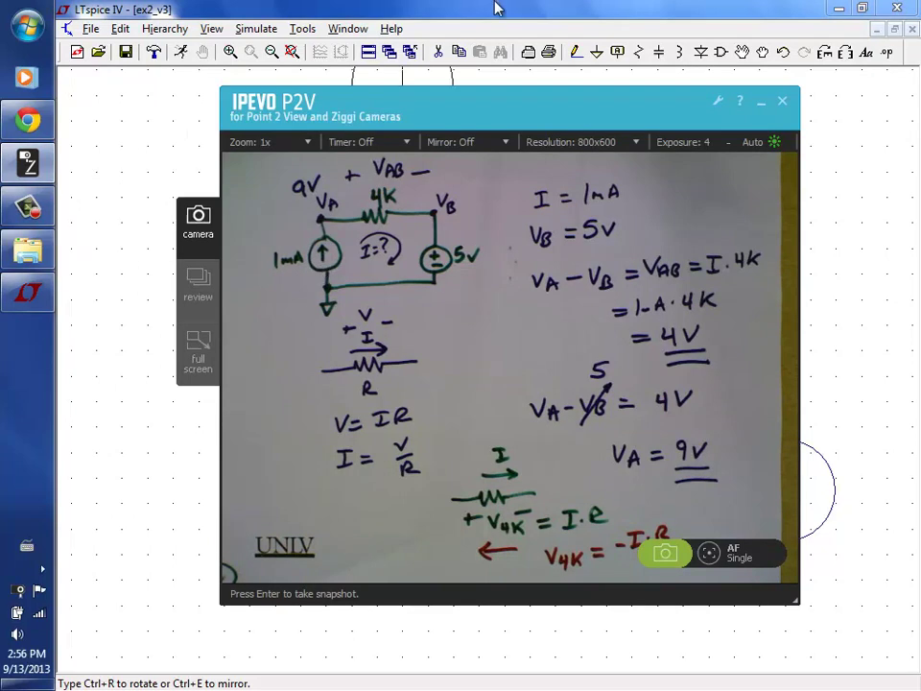
click(403, 10)
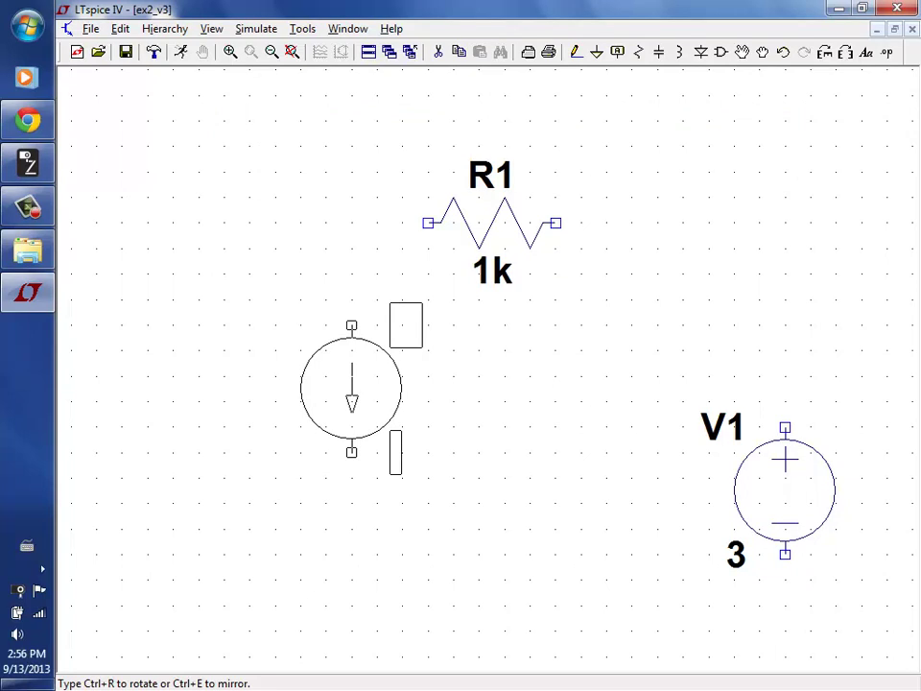
key(ctrl+r)
key(ctrl+r)
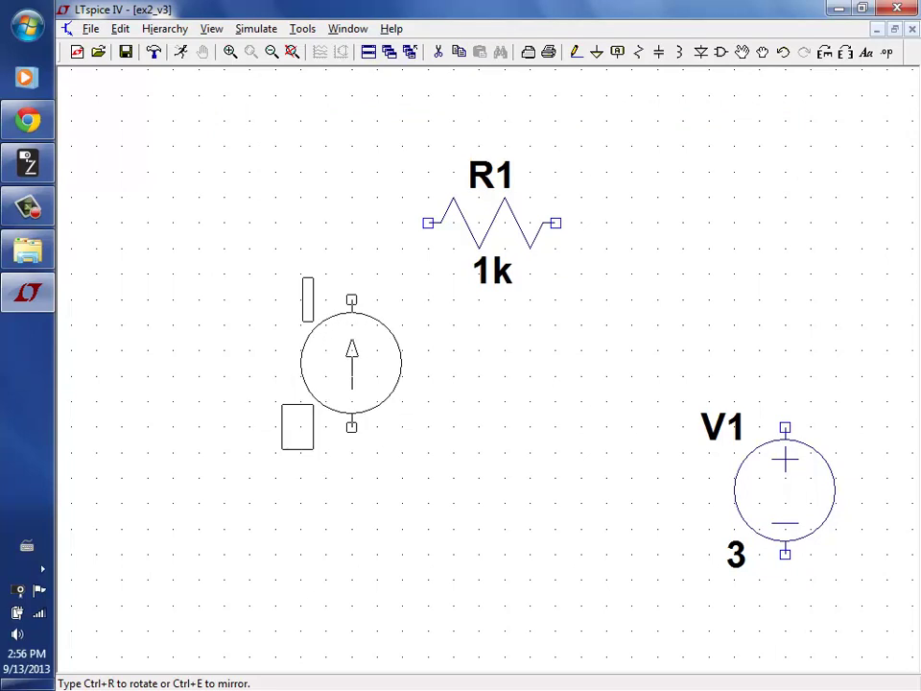
click(351, 362)
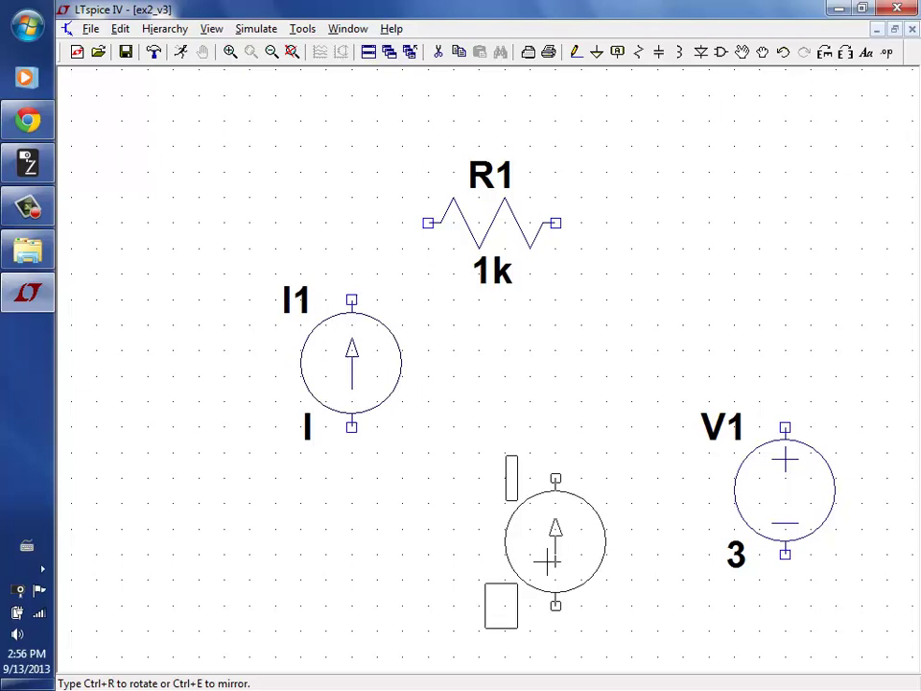
key(Escape)
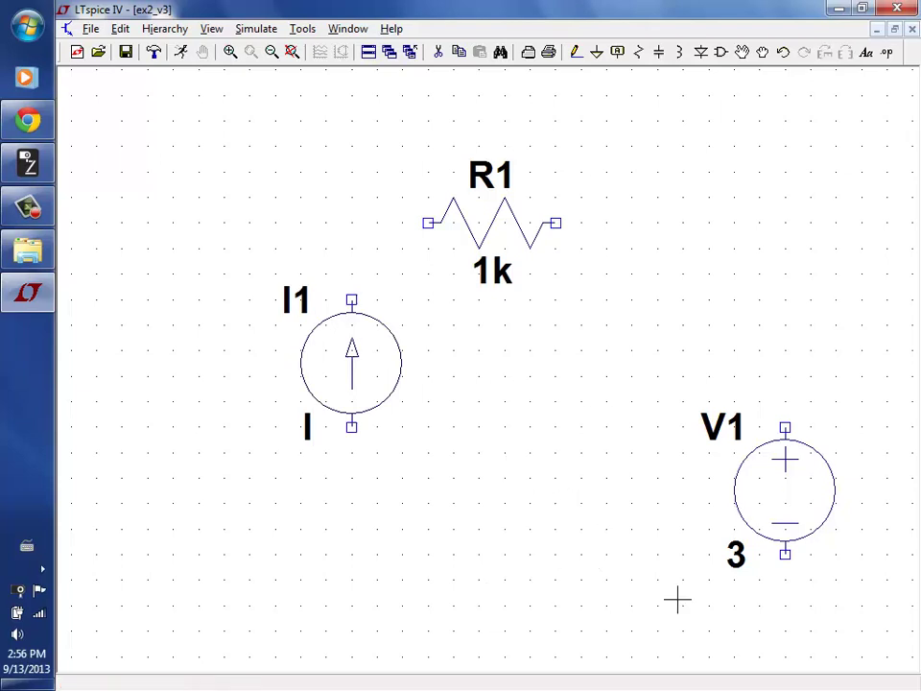
Step: Move voltage source V1 level with current source I1, on the opposite side of R1
click(741, 53)
click(765, 504)
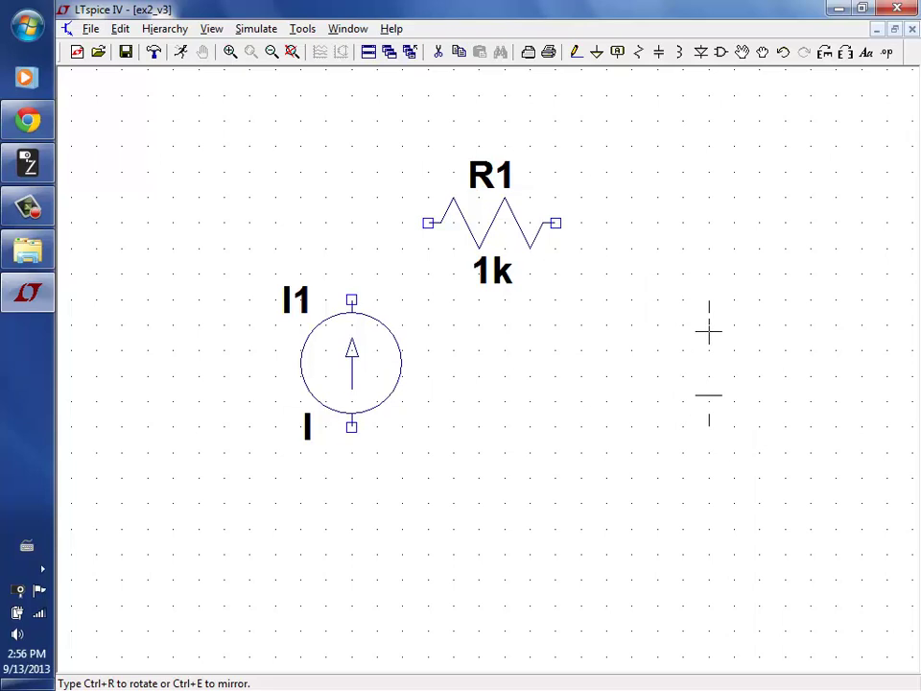
click(700, 428)
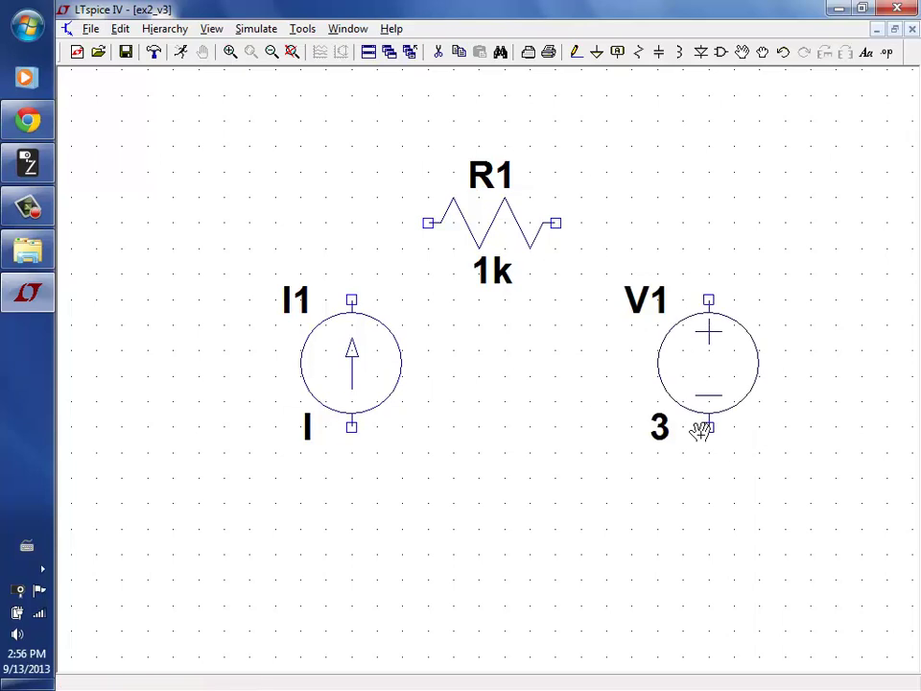
Step: Wire the upper terminal of I1 to R1's left end and R1's right end to the positive terminal of V1
click(576, 52)
click(351, 299)
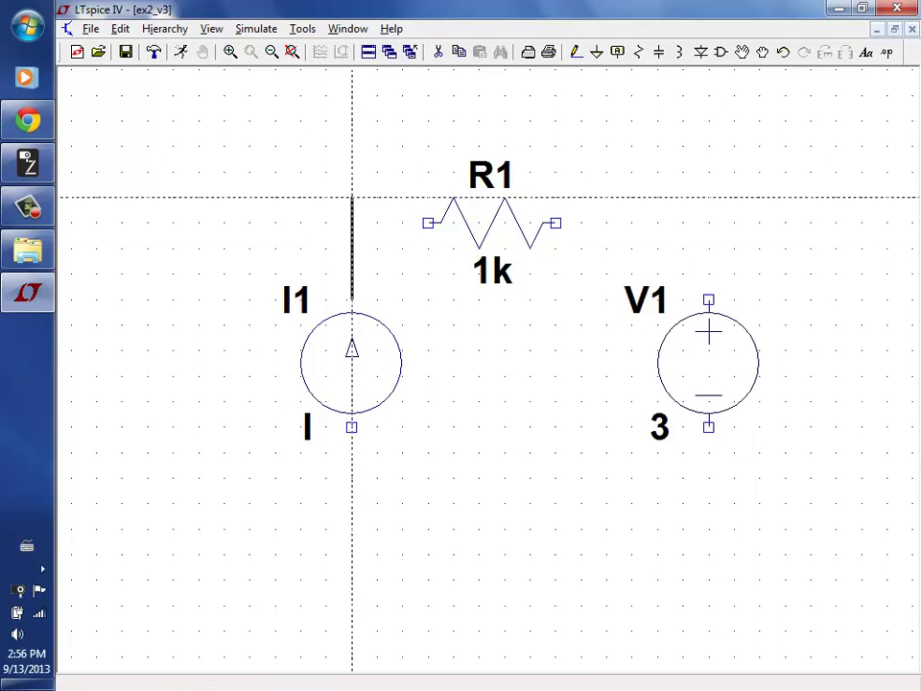
click(352, 223)
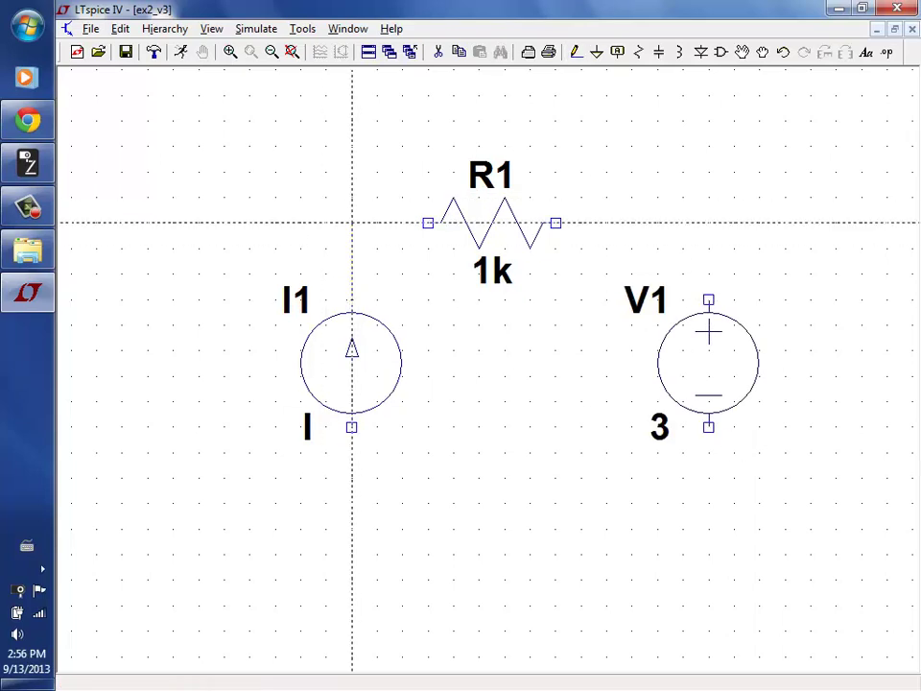
click(428, 223)
click(554, 223)
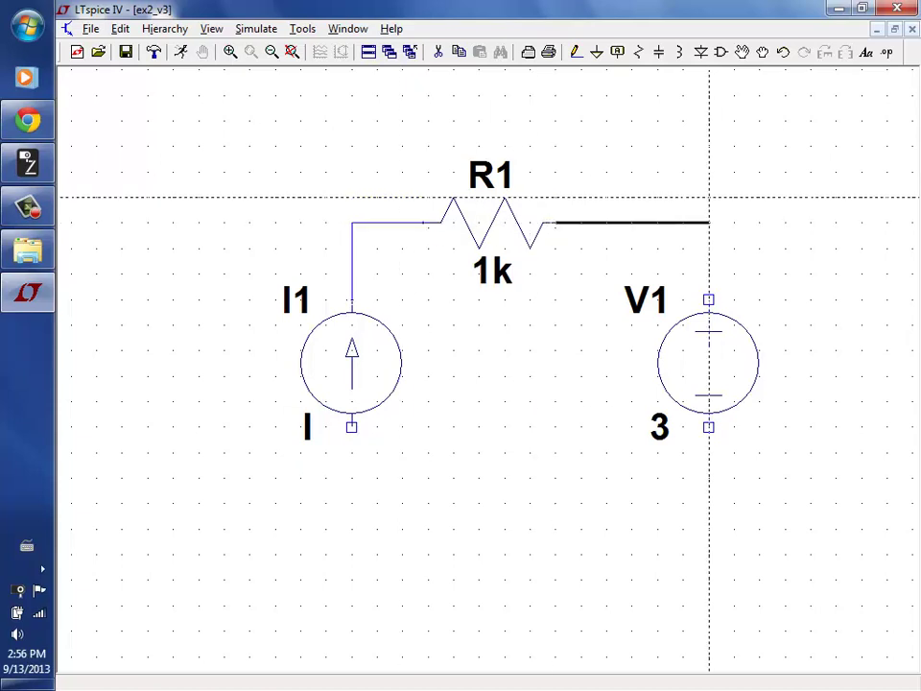
click(709, 223)
click(709, 299)
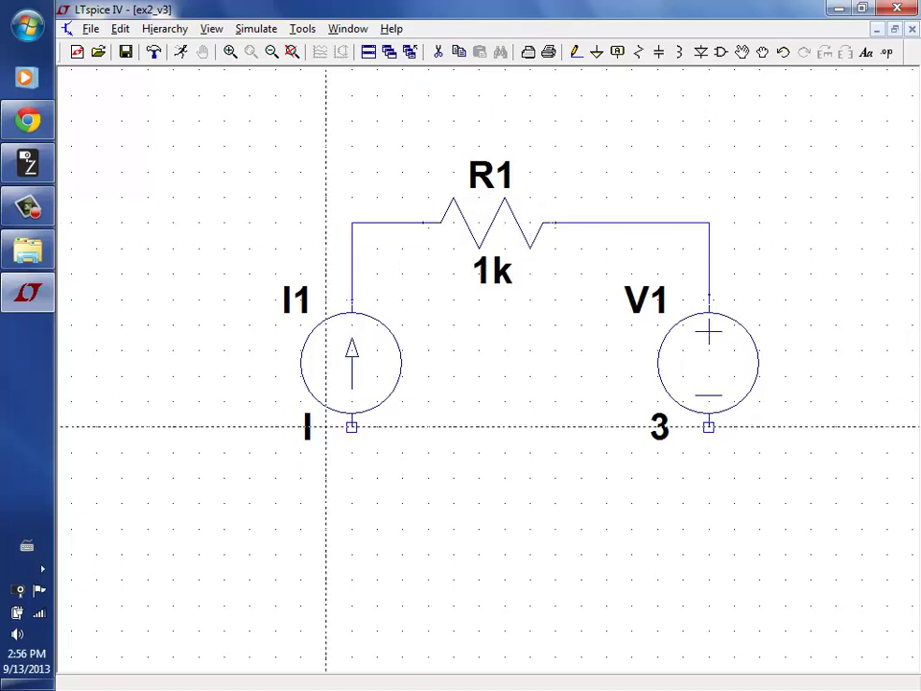
Step: Wire the lower terminal of I1 to the negative terminal of V1 to close the loop
click(352, 427)
click(352, 502)
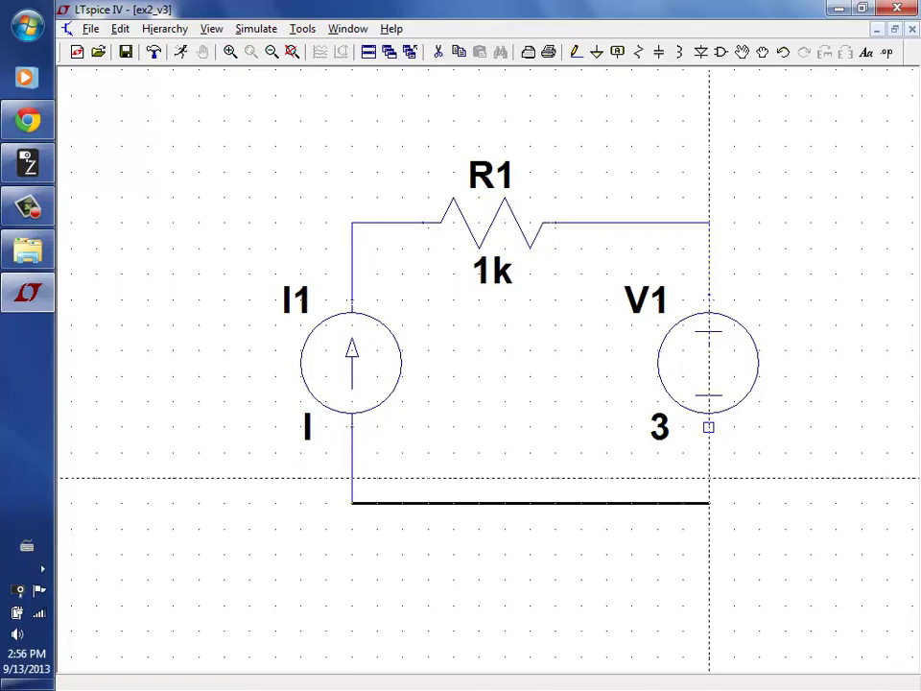
click(710, 428)
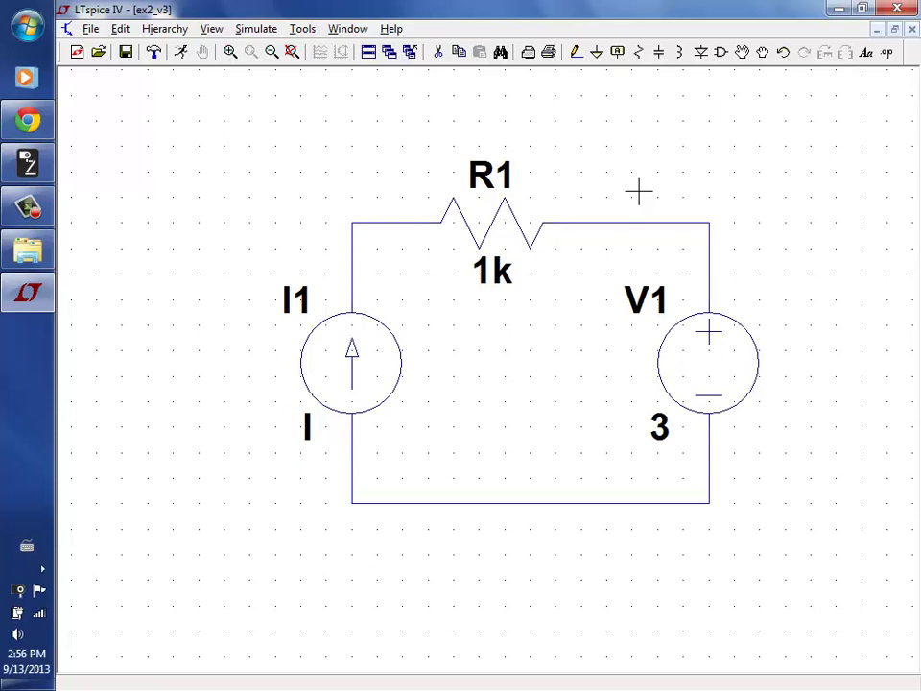
Step: Place a ground symbol below V1 and wire it to the bottom corner of the loop under V1
key(g)
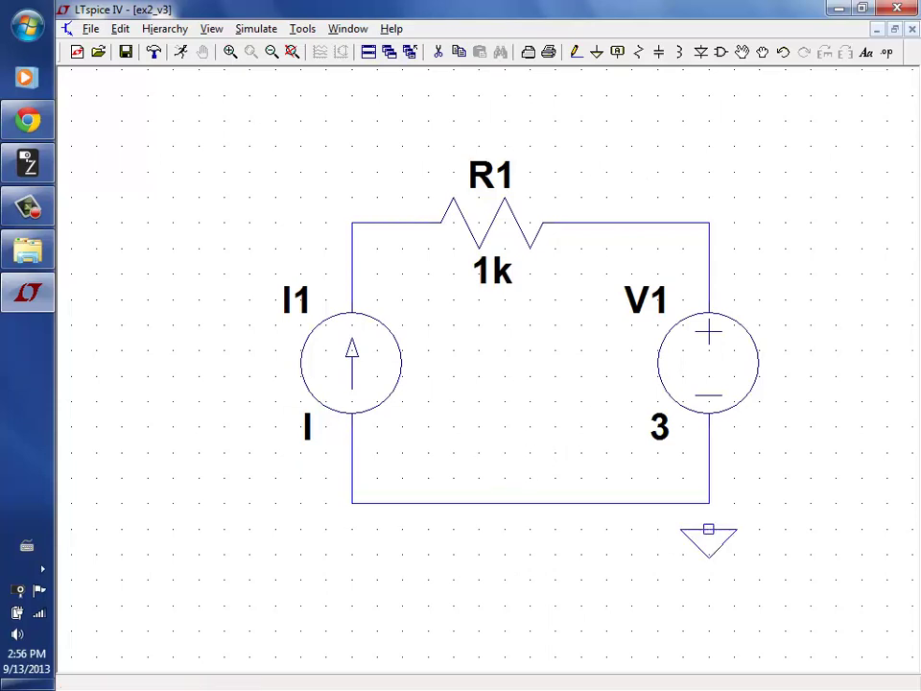
click(708, 529)
key(Escape)
click(576, 52)
click(708, 529)
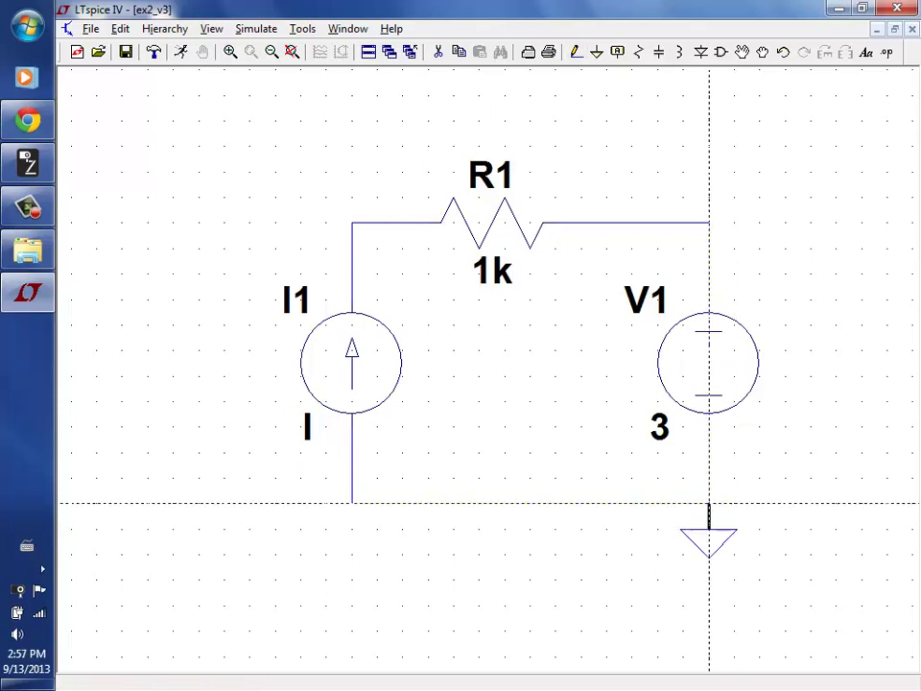
click(709, 503)
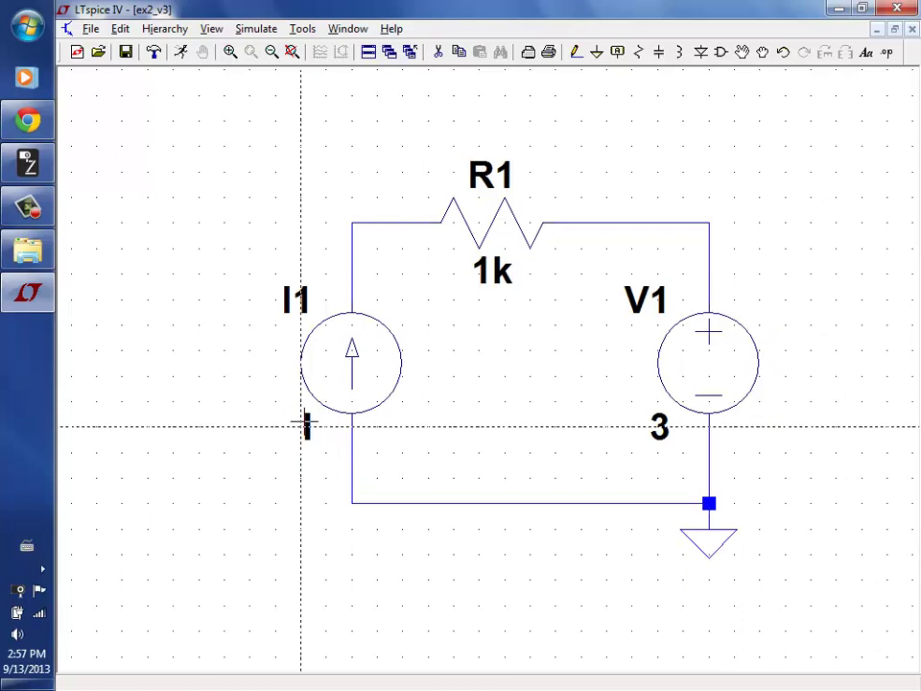
key(Escape)
Step: Set the DC value of current source I1 to 1m
right_click(360, 390)
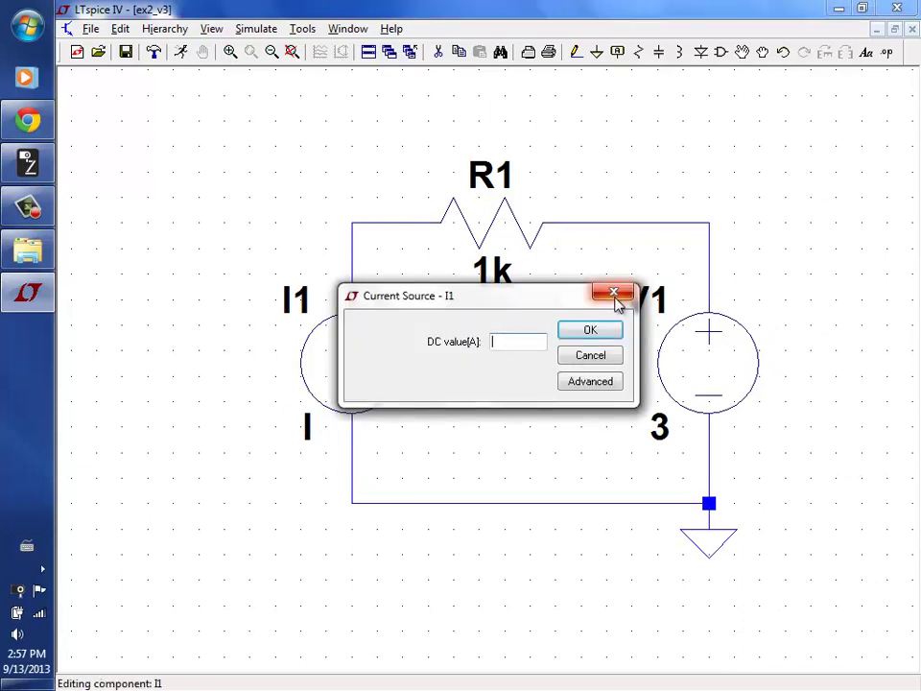
text(1m)
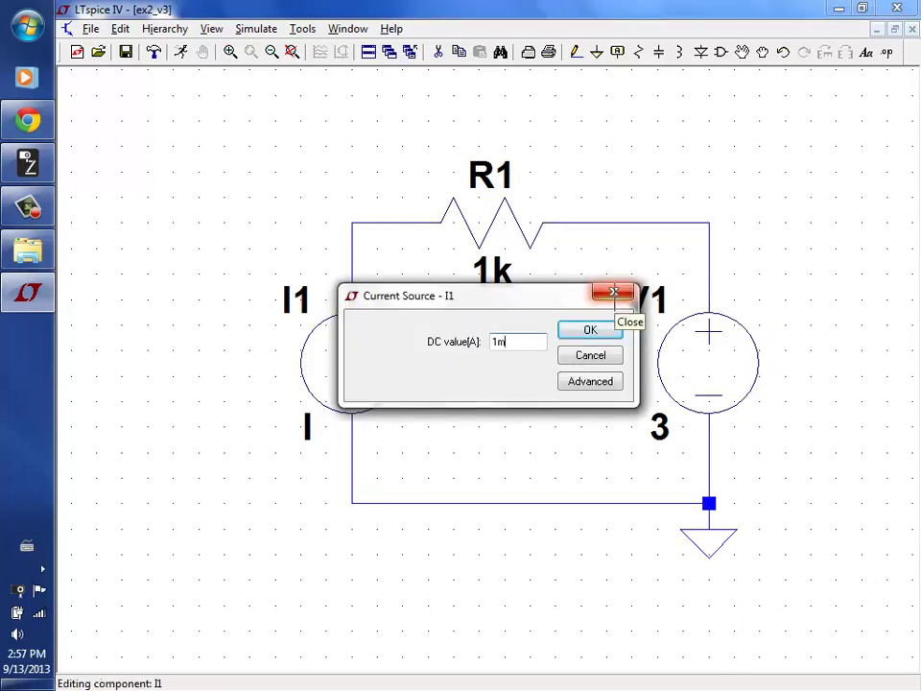
click(616, 295)
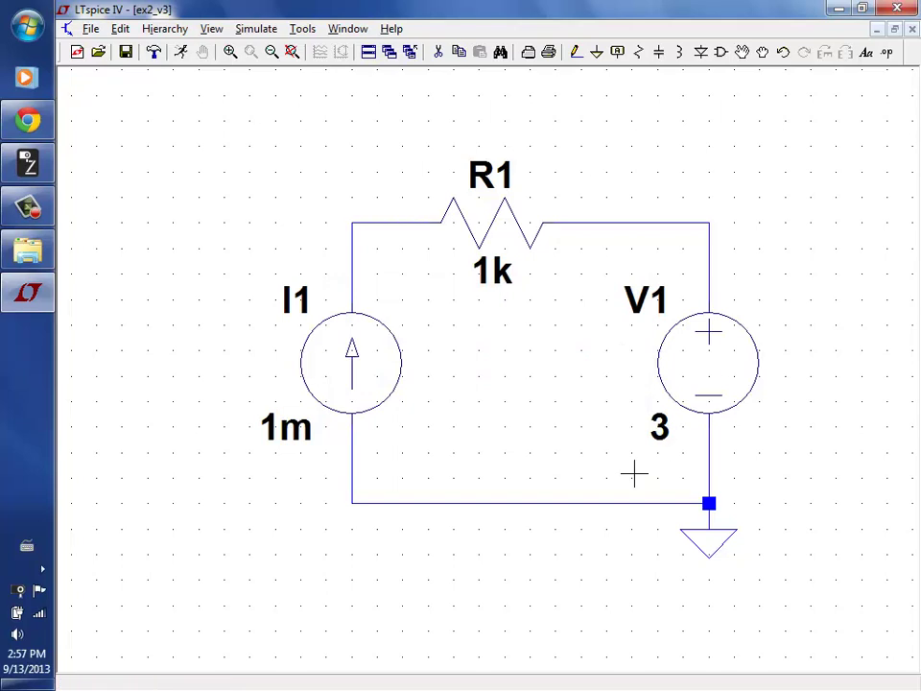
Step: Set voltage source V1's value to 5 and rename the source VB
right_click(662, 435)
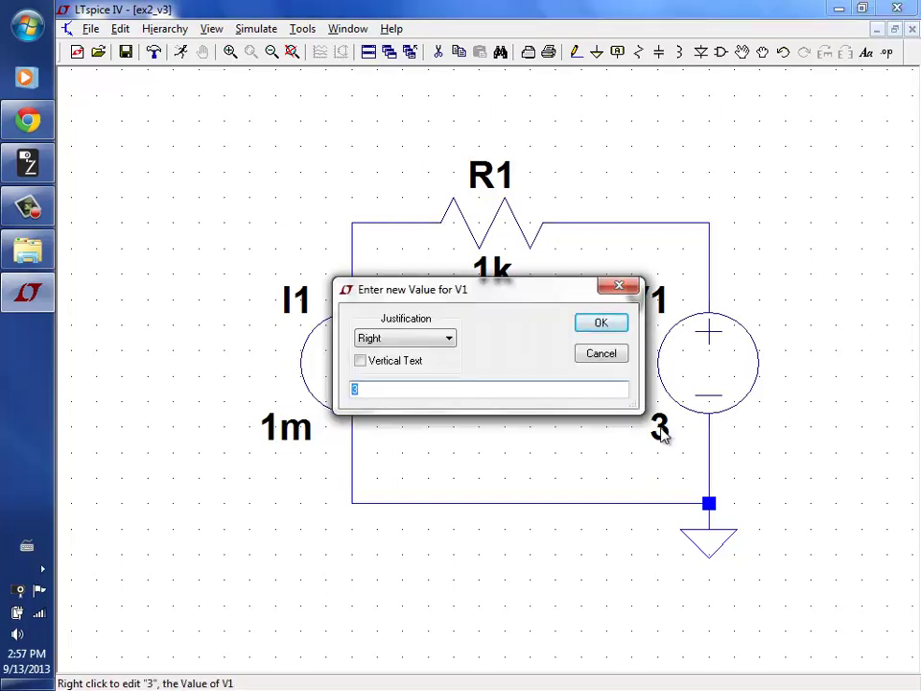
text(5)
click(595, 321)
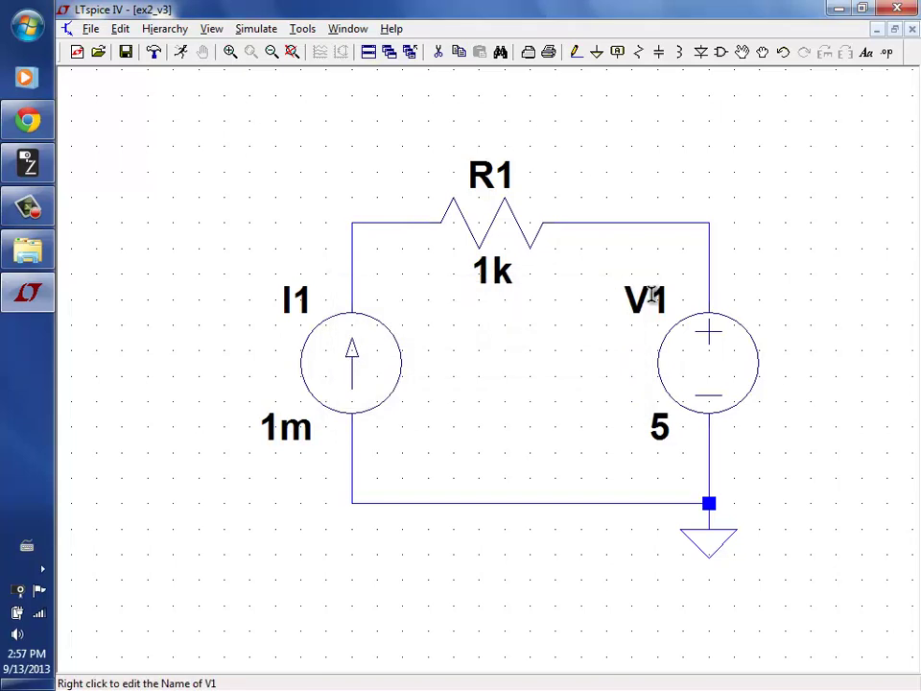
right_click(656, 301)
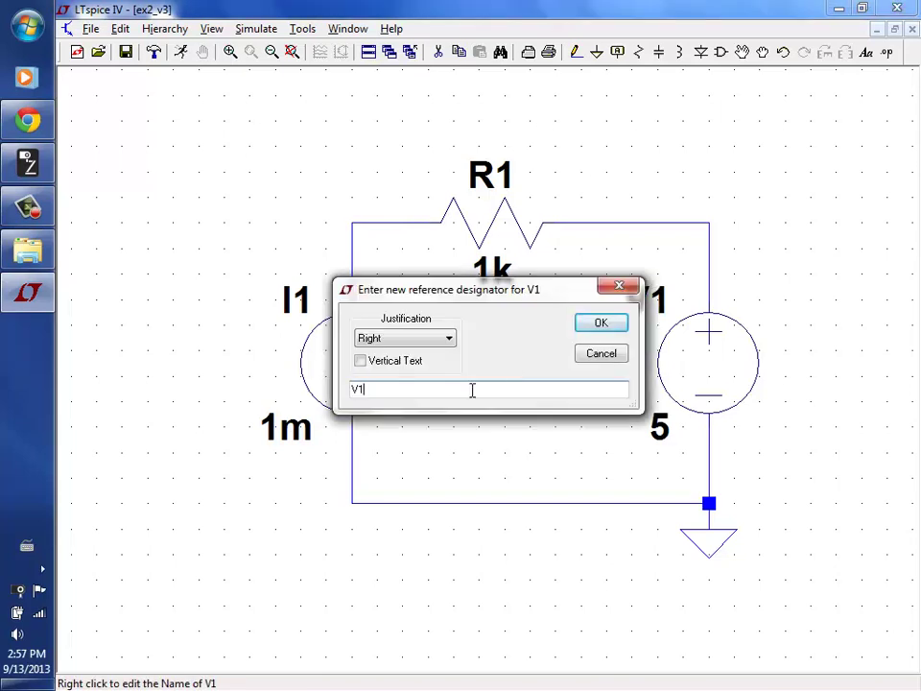
text(VB)
click(596, 323)
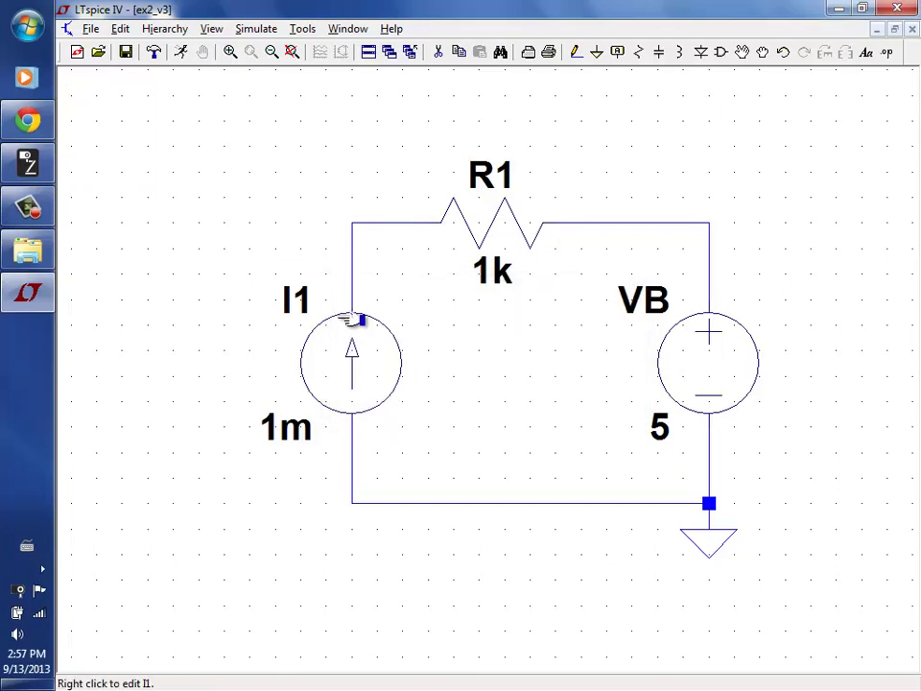
Step: View the circuit's SPICE netlist to check its node names, and close it
click(203, 31)
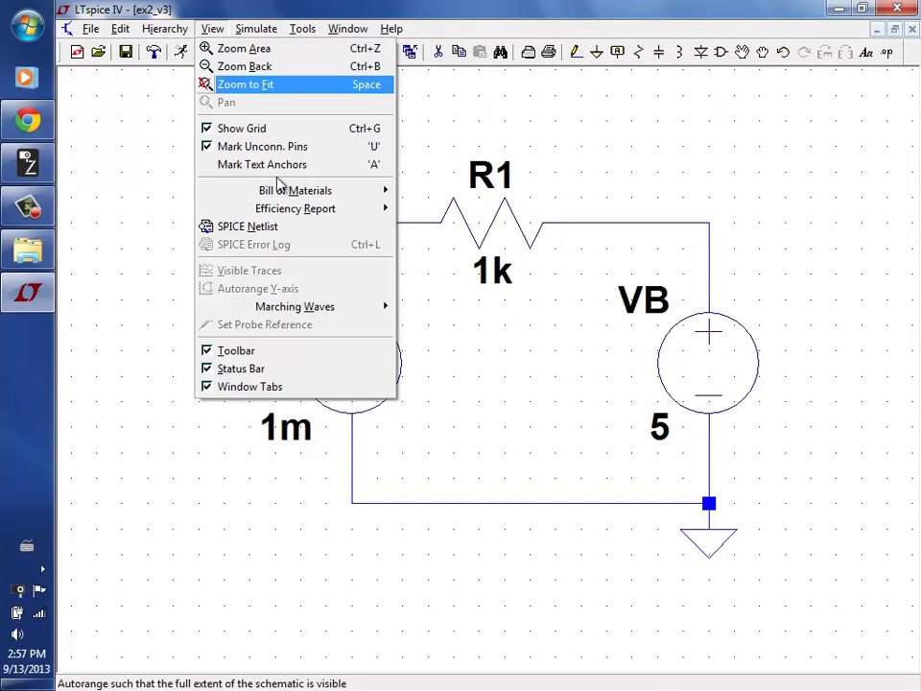
click(294, 224)
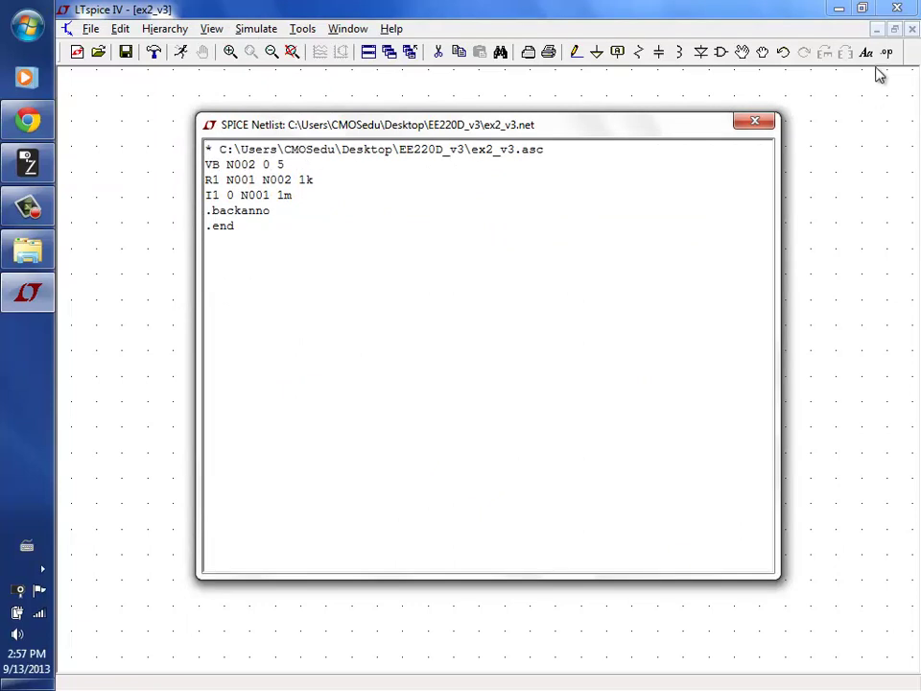
click(755, 120)
Step: Label the wire between R1 and the positive terminal of the voltage source as net VB
key(F4)
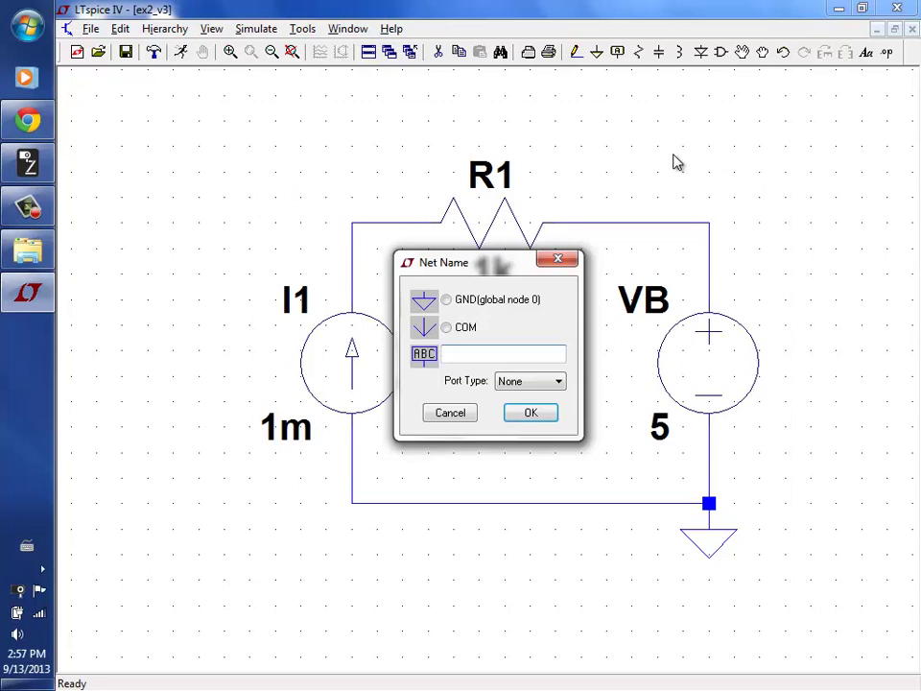
text(V)
key(Return)
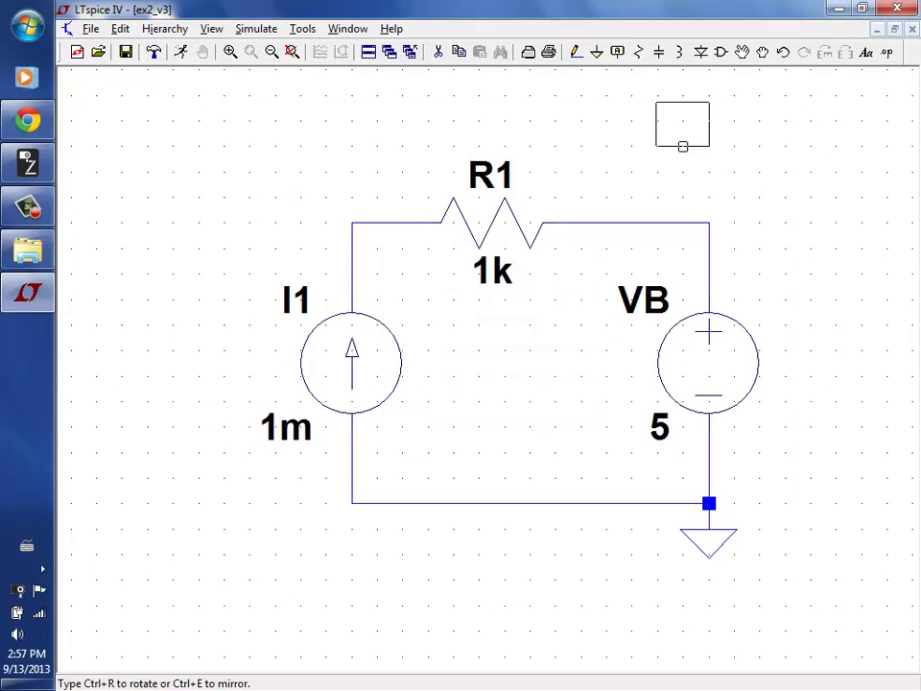
click(654, 222)
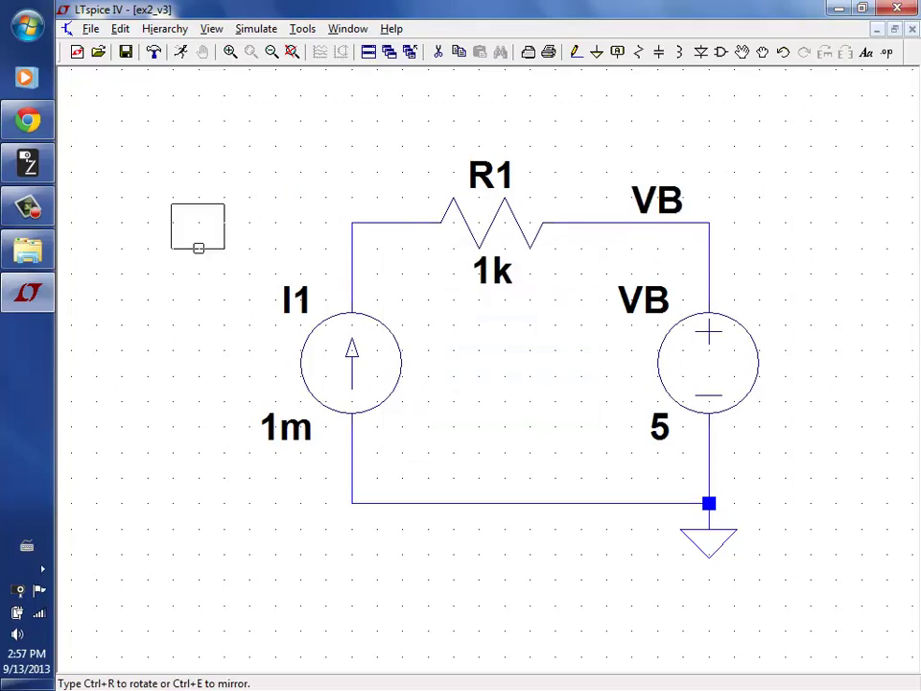
Step: Place another net label at the corner above I1 and name that node VA
click(351, 223)
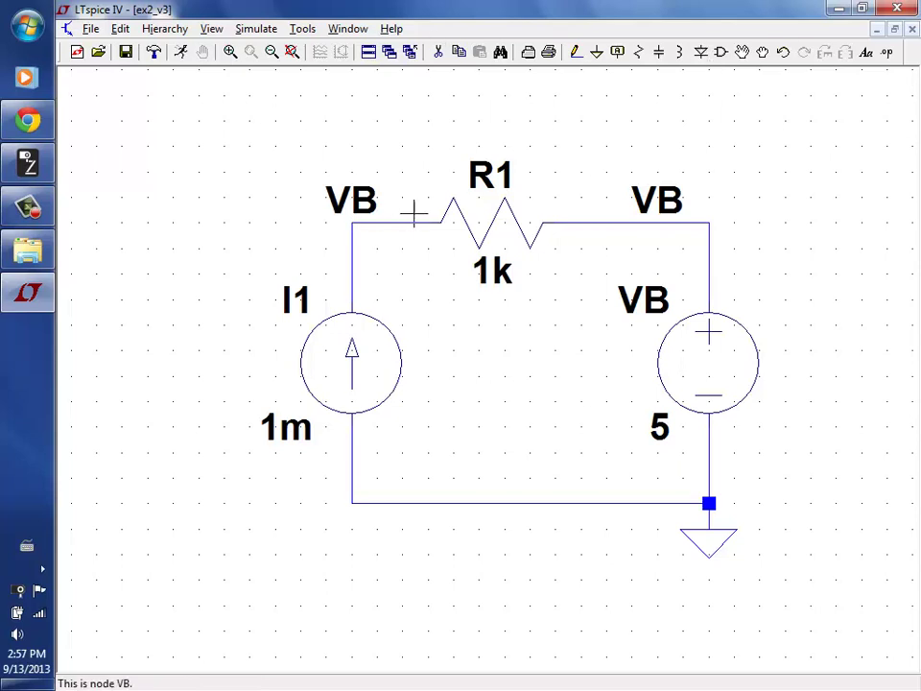
right_click(380, 234)
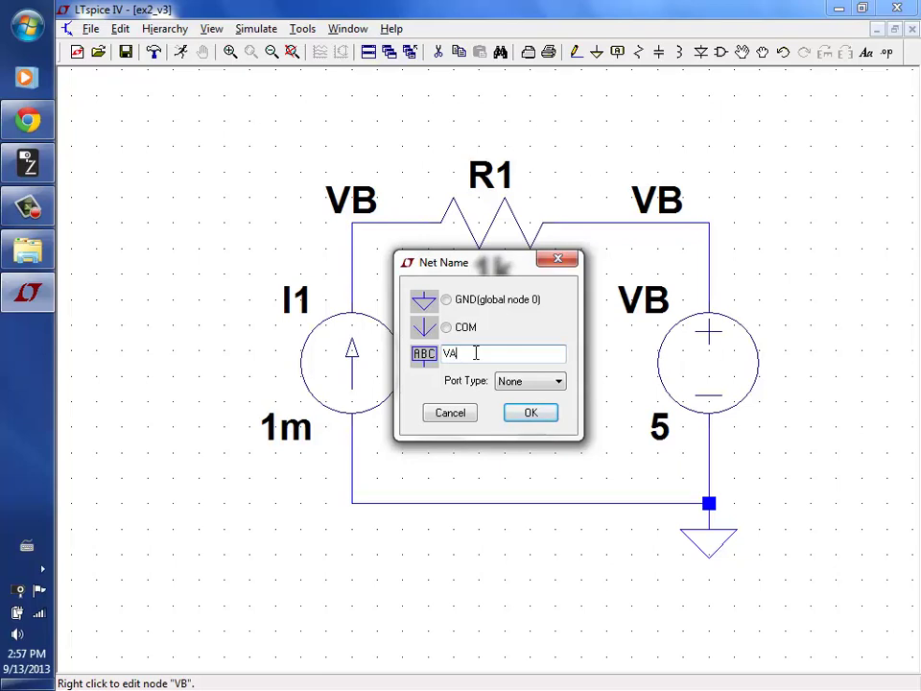
text(VA)
key(Return)
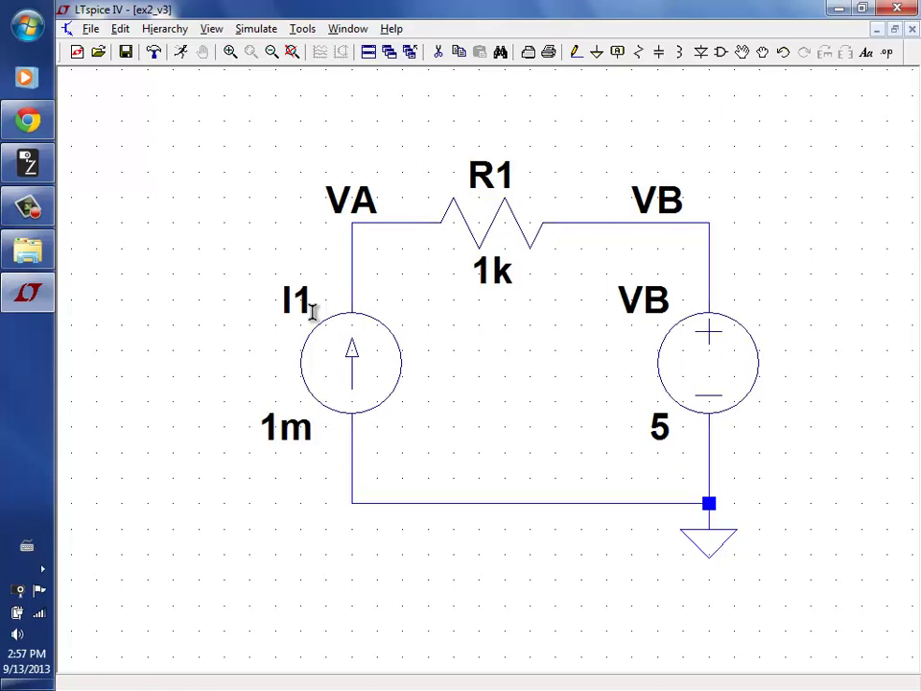
Step: Set resistor R1's value to 4k
right_click(484, 273)
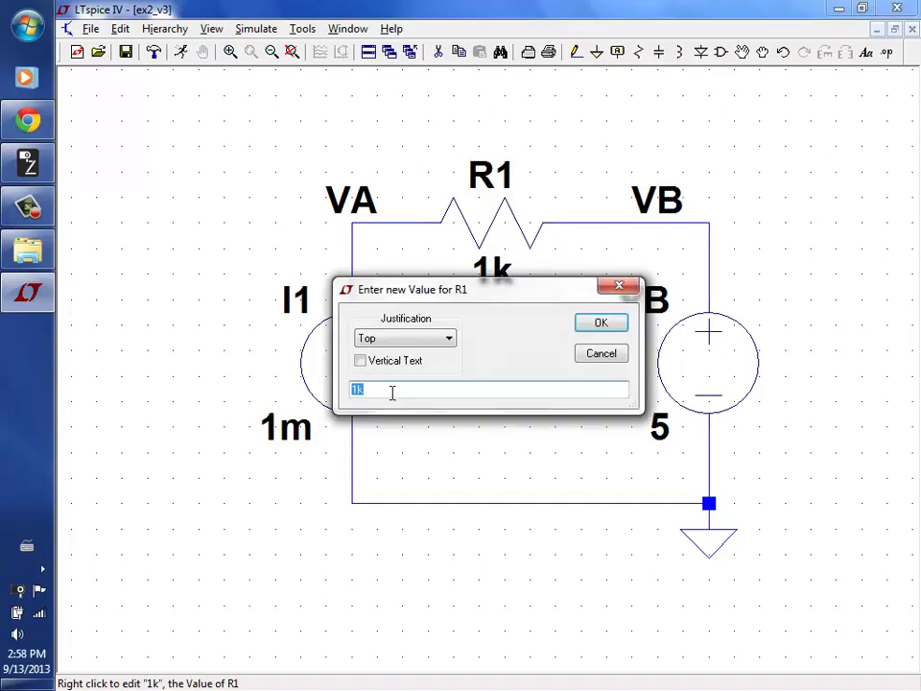
click(362, 392)
click(604, 323)
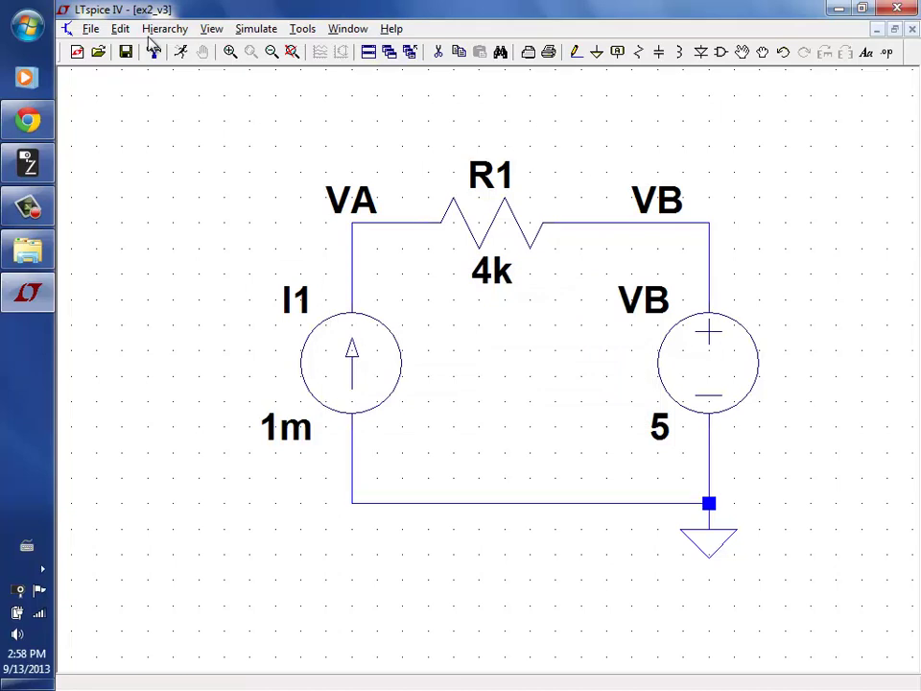
Step: Run a DC operating point simulation of the circuit, review the node voltages and device currents, and close the results
click(178, 58)
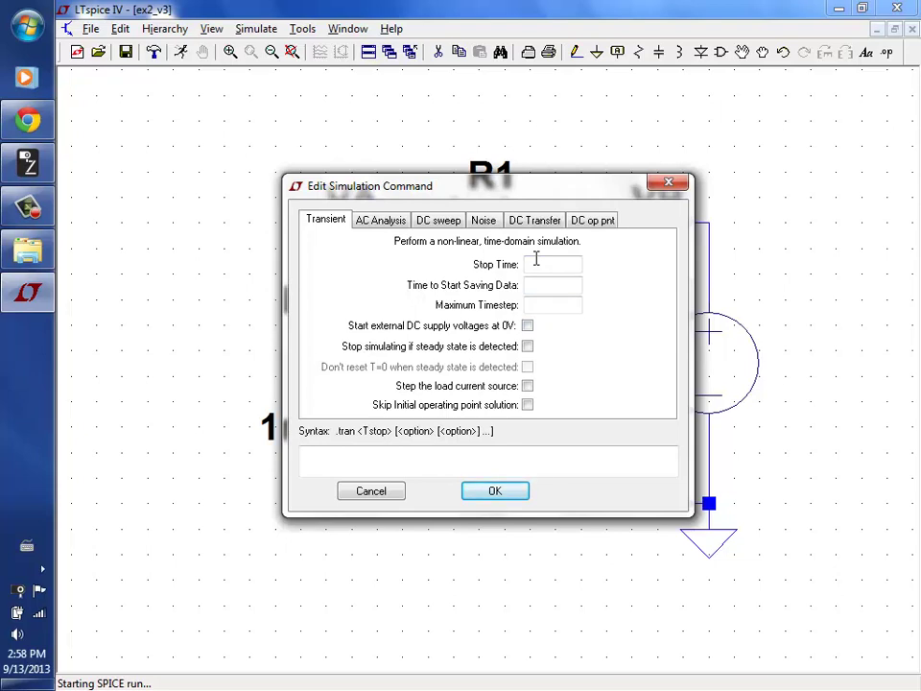
click(592, 220)
click(494, 490)
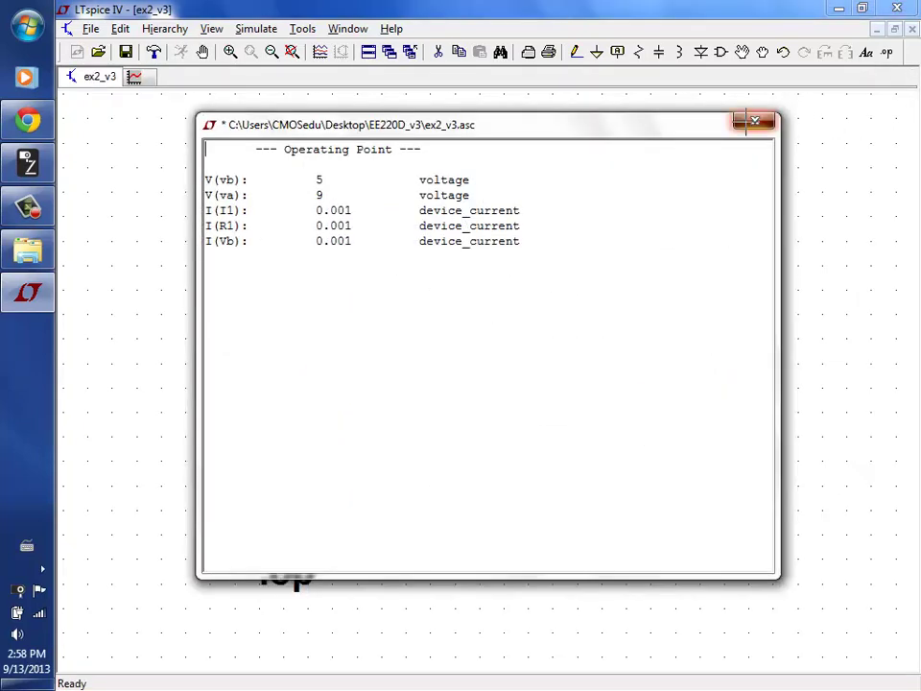
click(750, 121)
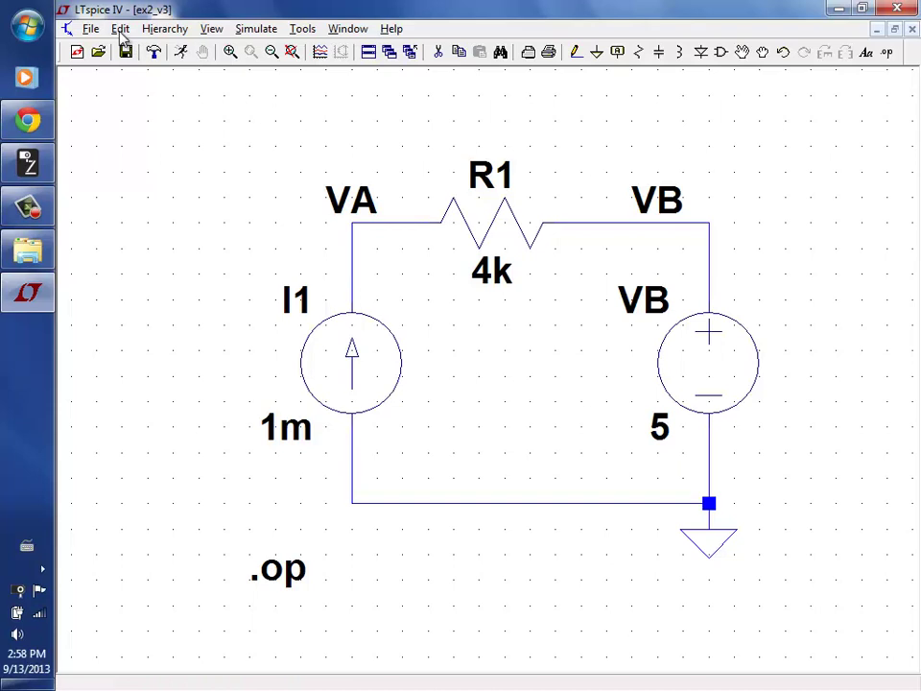
Step: Rerun the operating point simulation and capture its results as a rectangular snip with Snipping Tool
click(182, 55)
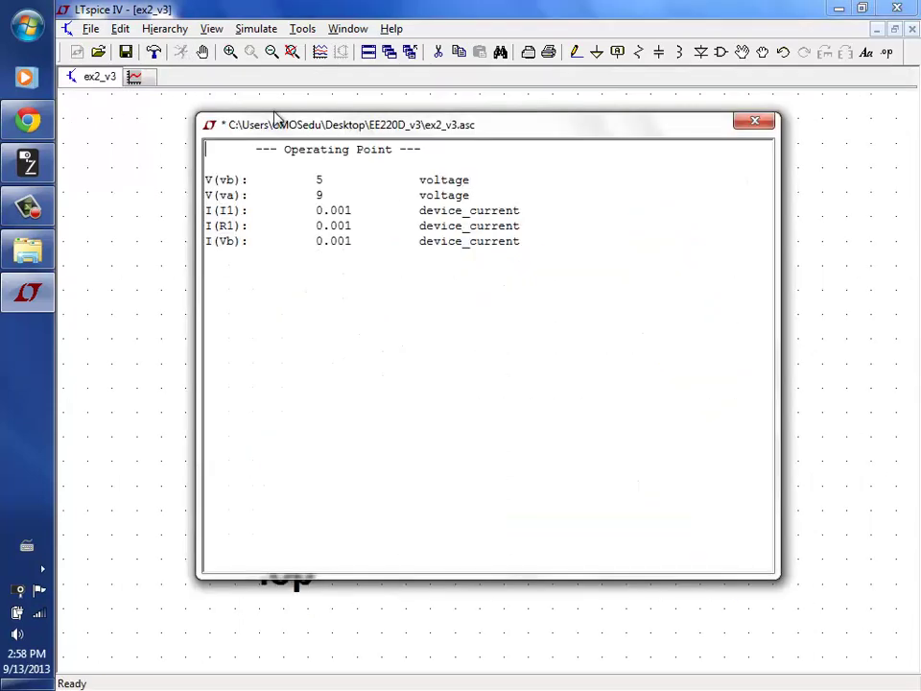
click(29, 29)
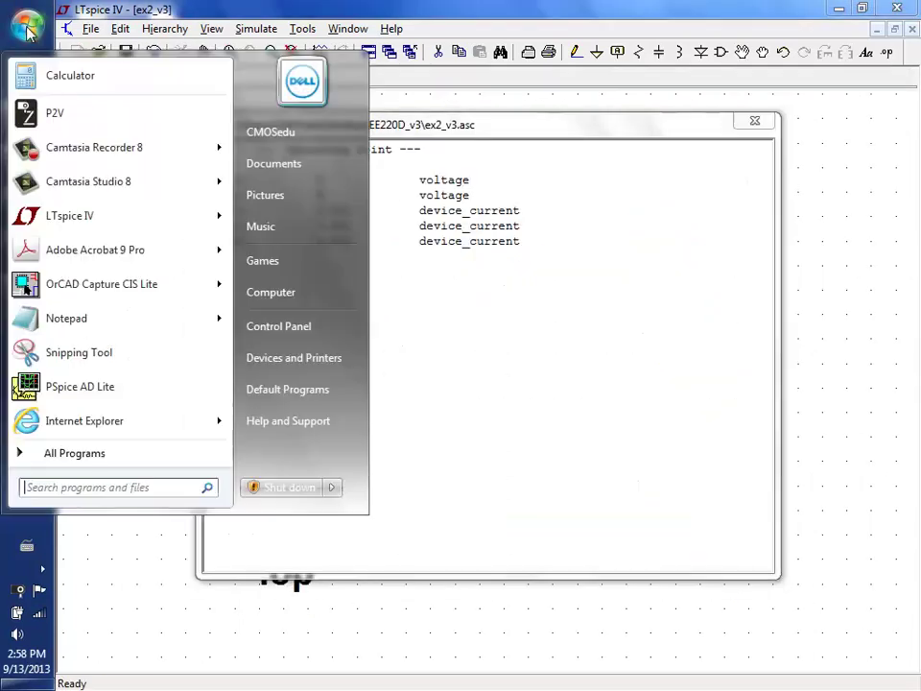
click(46, 353)
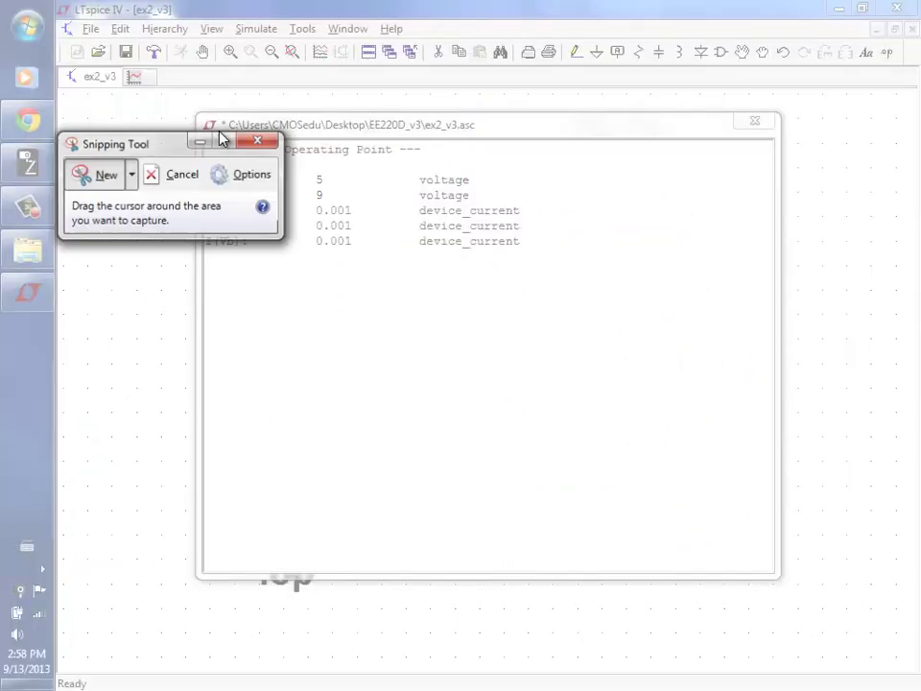
click(133, 175)
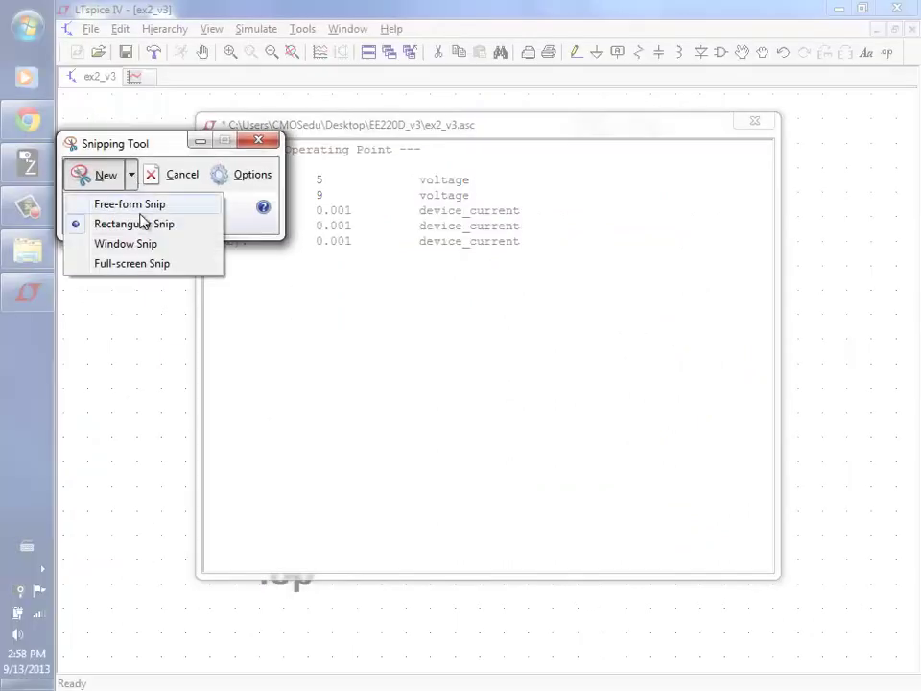
click(134, 164)
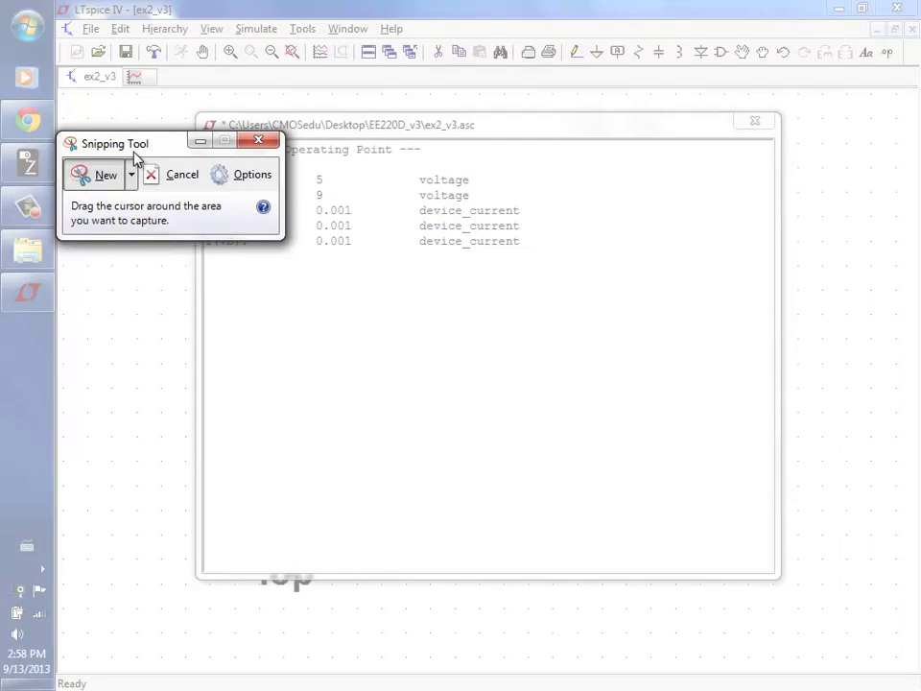
drag(158, 97, 573, 260)
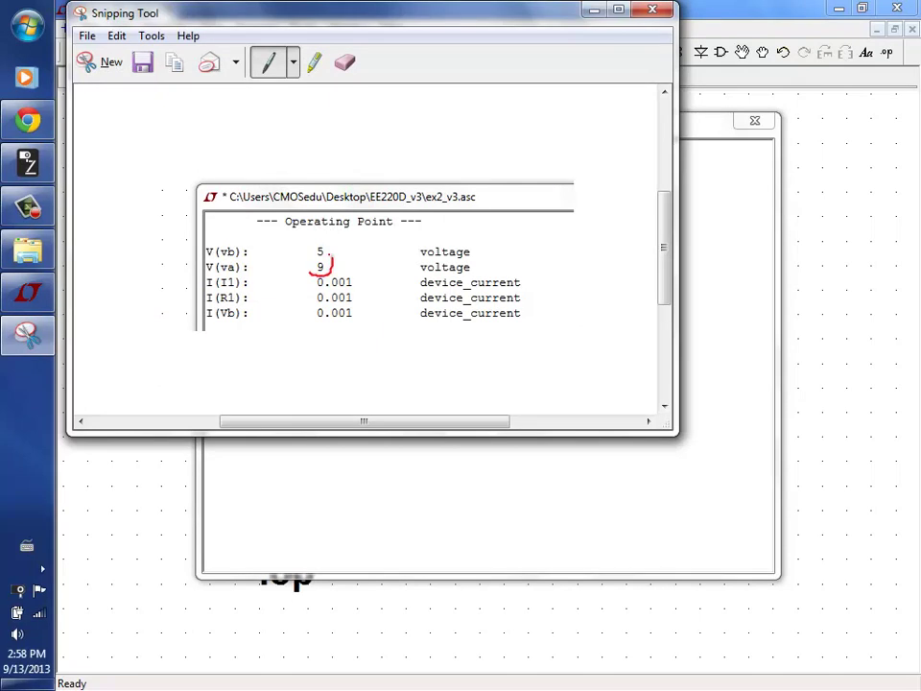
Step: Circle the V(va) voltage in red on the snip and close Snipping Tool without saving
drag(313, 252, 328, 257)
click(653, 9)
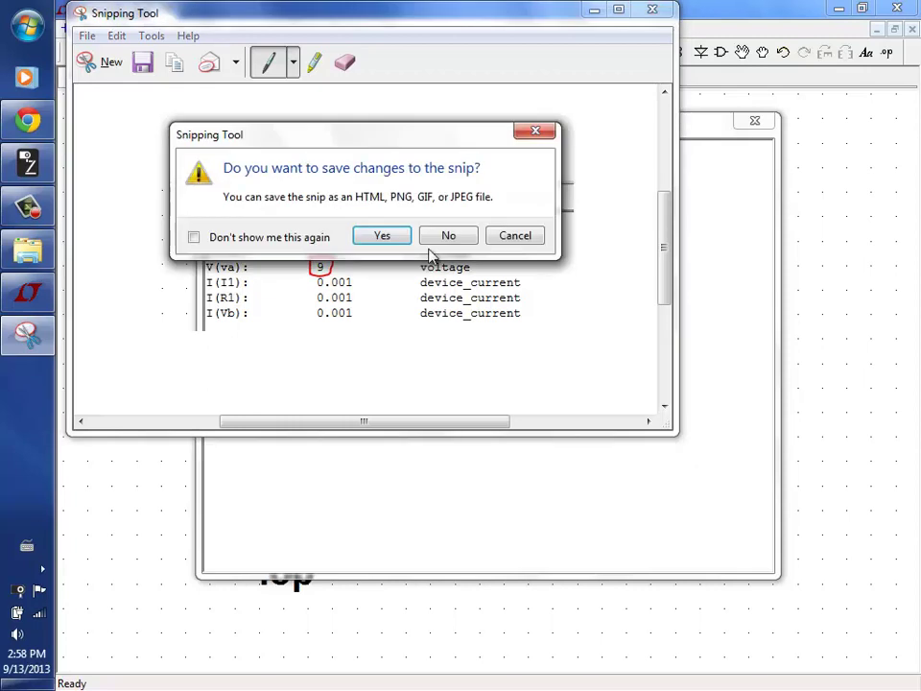
click(431, 240)
Step: Close the operating point results and read R1's current and power dissipation from the schematic
click(741, 126)
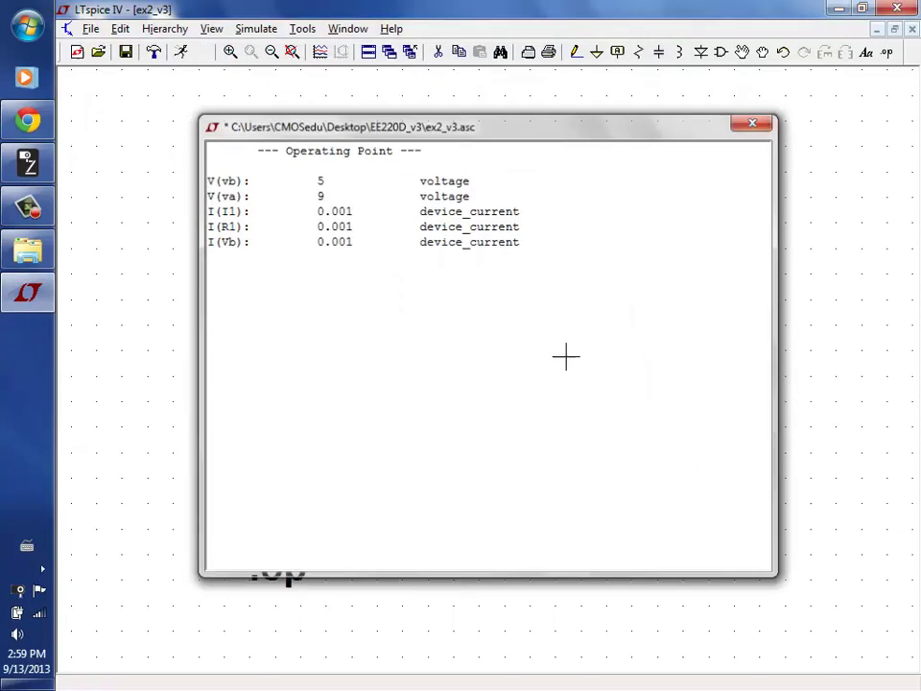
mouse_move(470, 226)
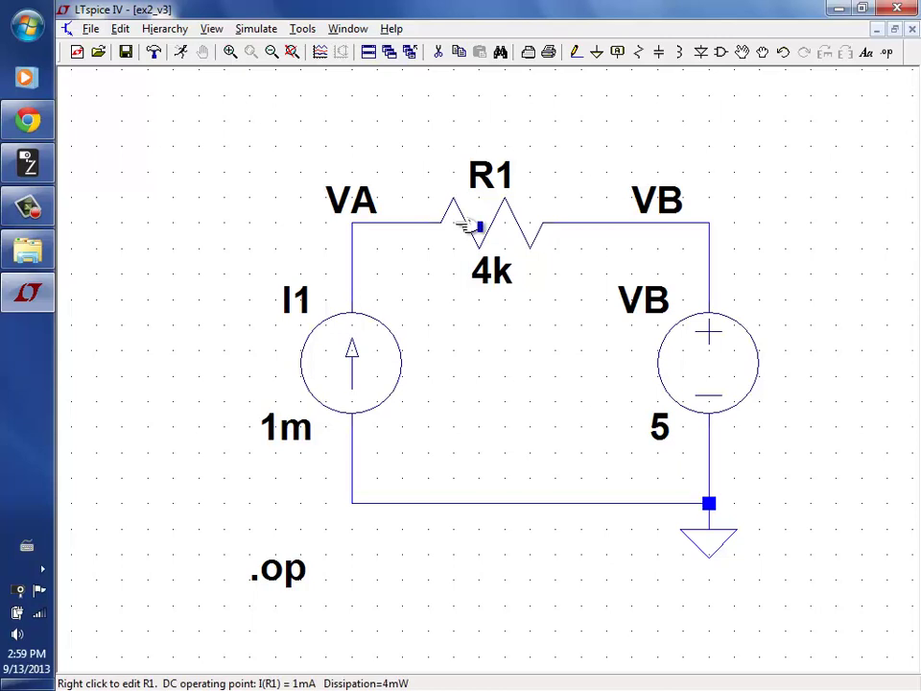
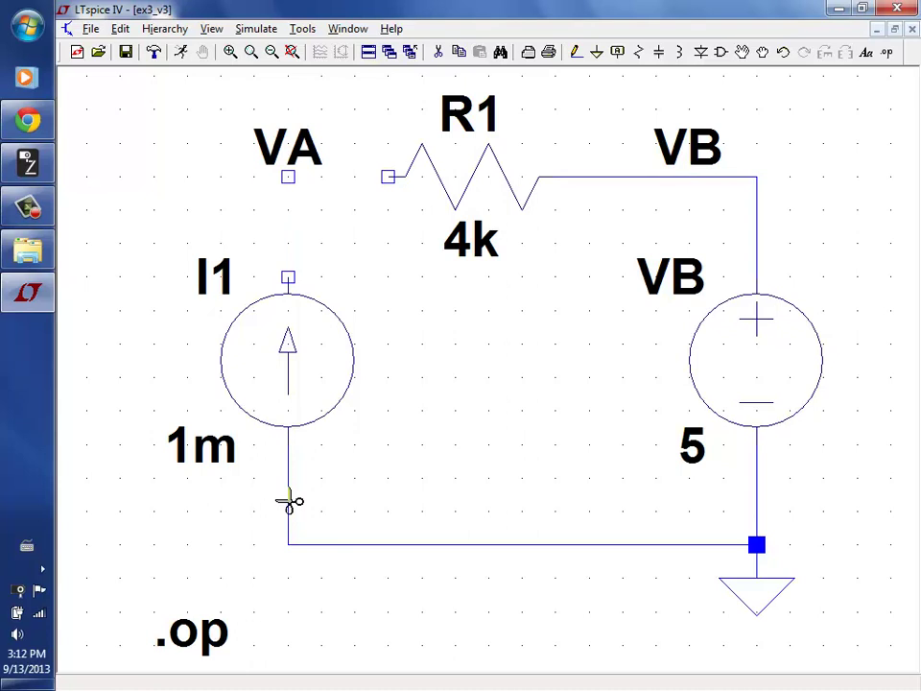
Step: Delete the remaining wires and the VA and VB net labels from the ex3_v3 schematic, leaving the components and ground symbol
click(479, 545)
click(757, 508)
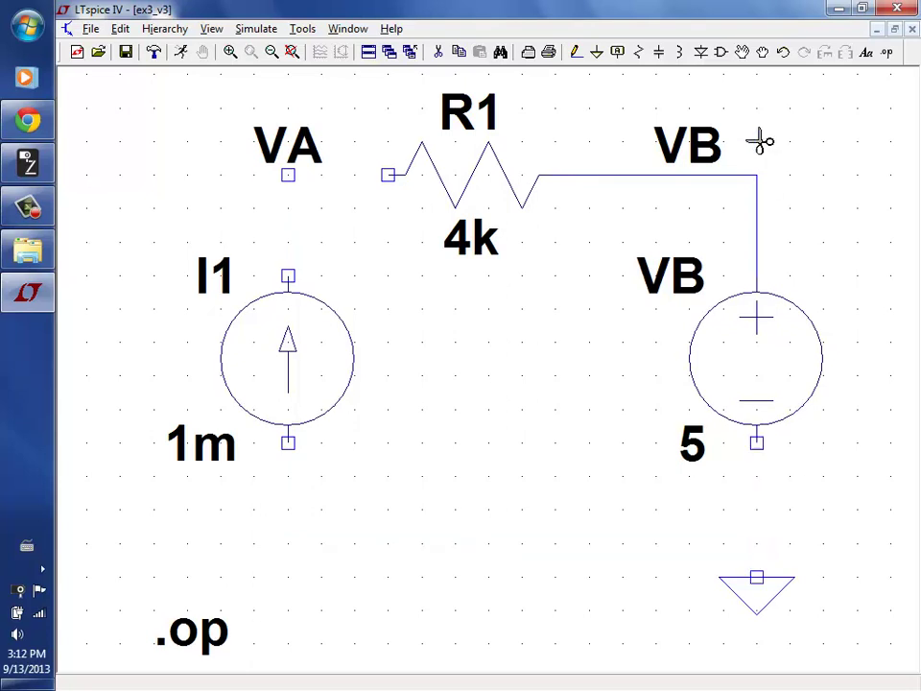
click(756, 207)
click(679, 176)
click(680, 176)
click(288, 175)
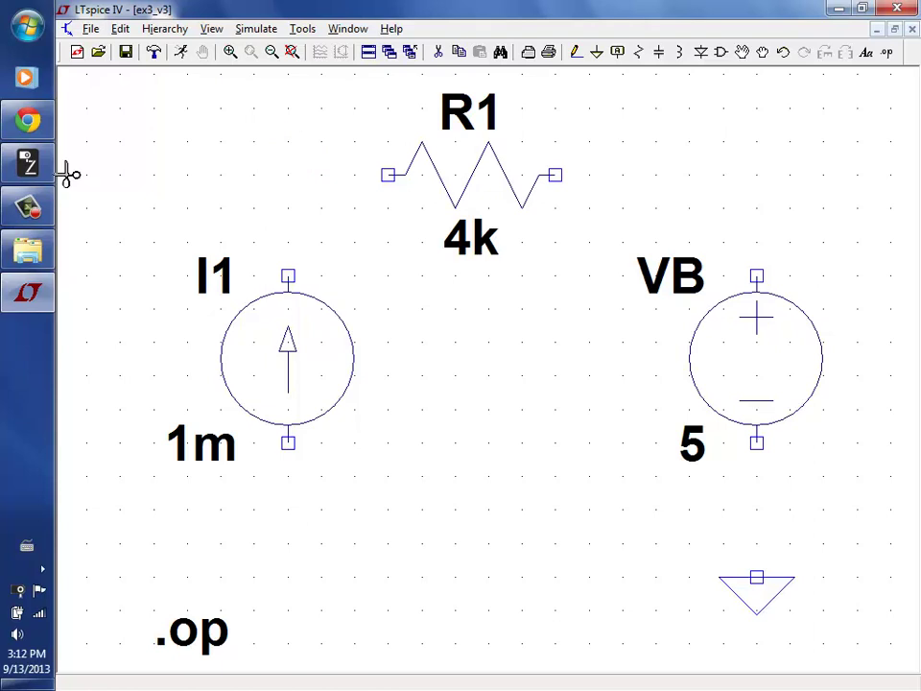
Step: Switch to IPEVO P2V, examine the hand-drawn third example circuit at full screen, and minimize the viewer to return to the schematic
click(28, 163)
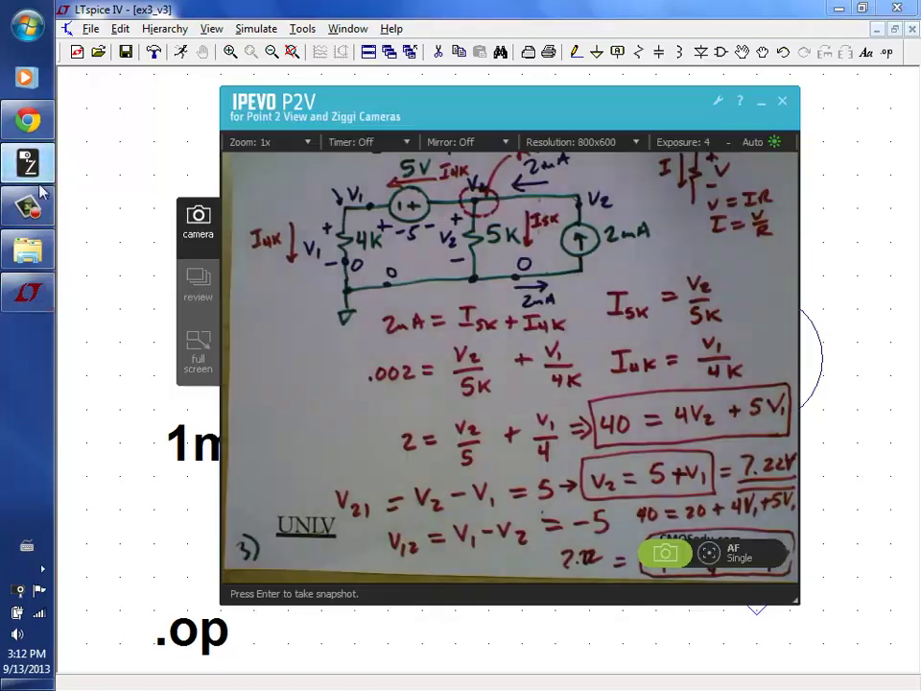
click(198, 357)
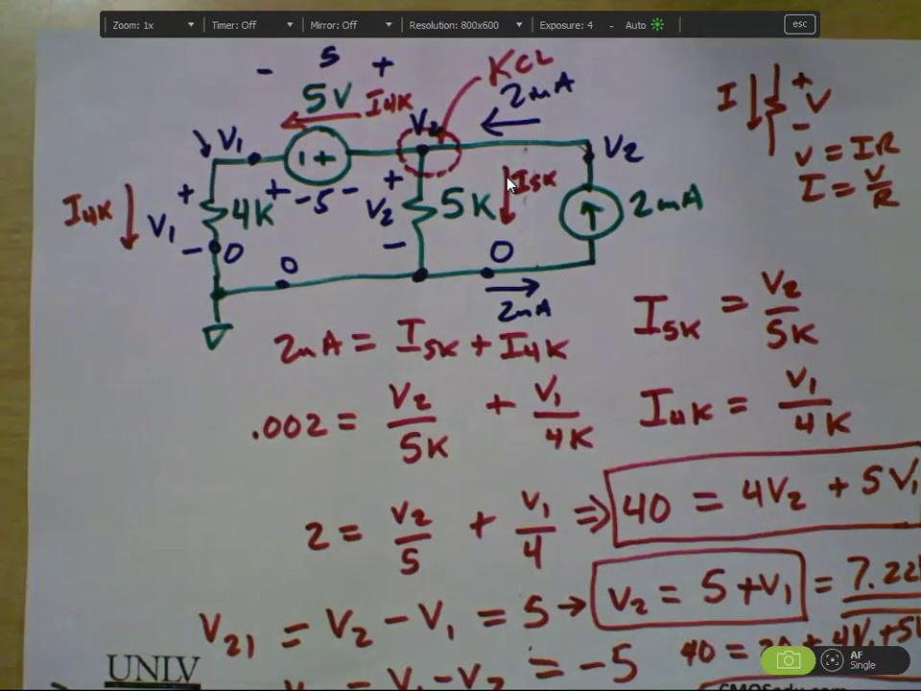
key(Escape)
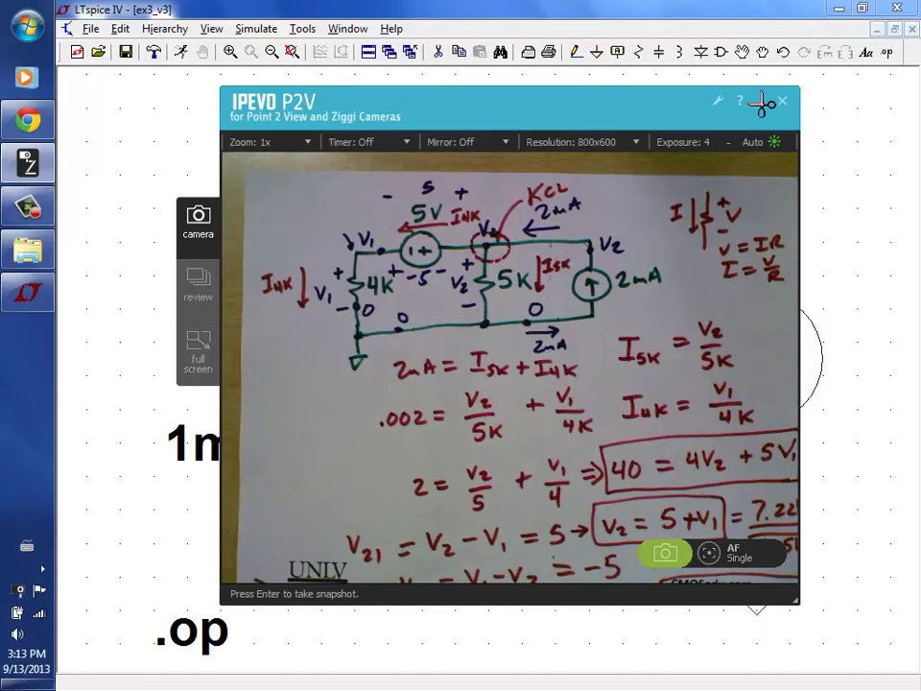
click(760, 102)
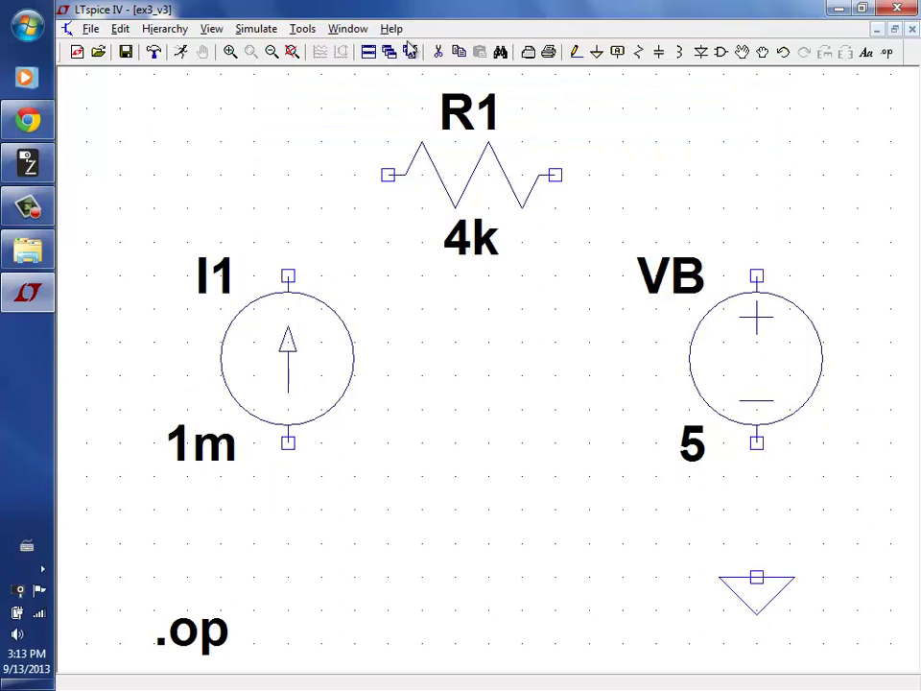
Step: Move current source I1 to the far side of VB, so that VB stands between R1 and I1
click(742, 52)
click(258, 358)
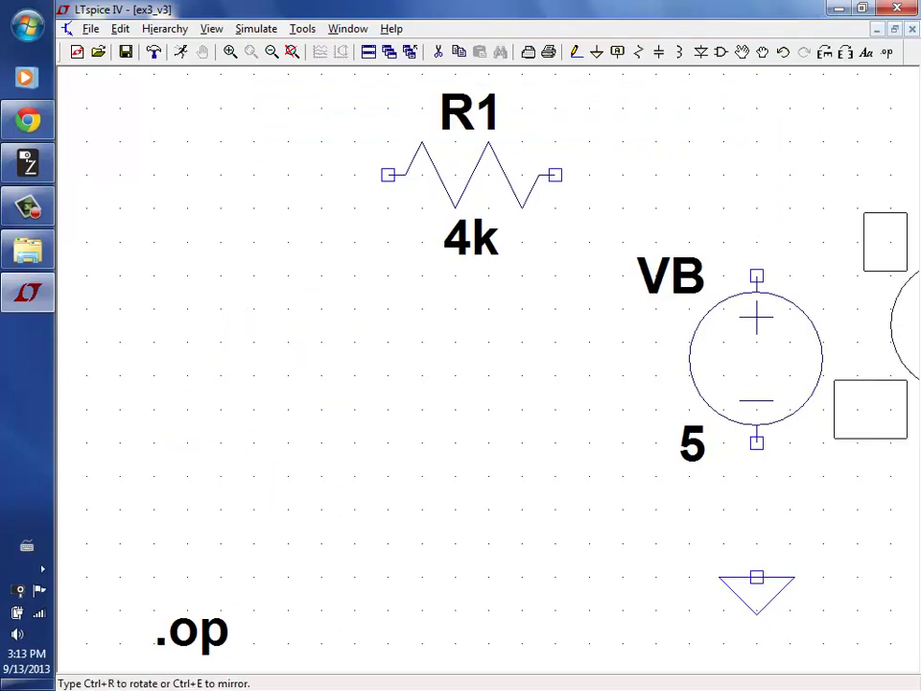
click(271, 52)
click(271, 52)
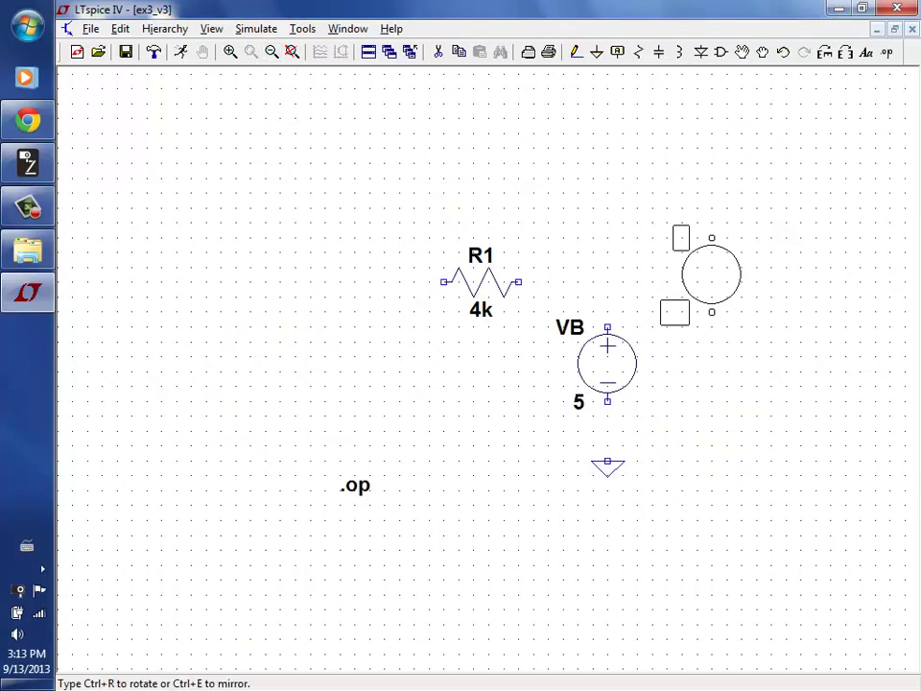
click(814, 367)
Step: Rotate R1 to vertical and place it level with VB, on the side opposite I1
click(489, 283)
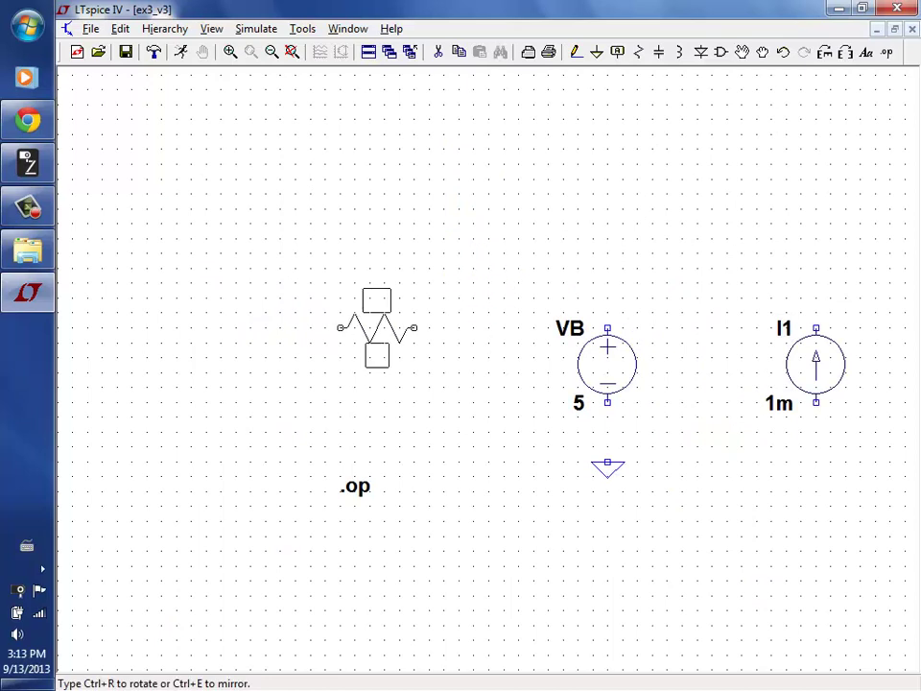
key(ctrl+r)
click(403, 380)
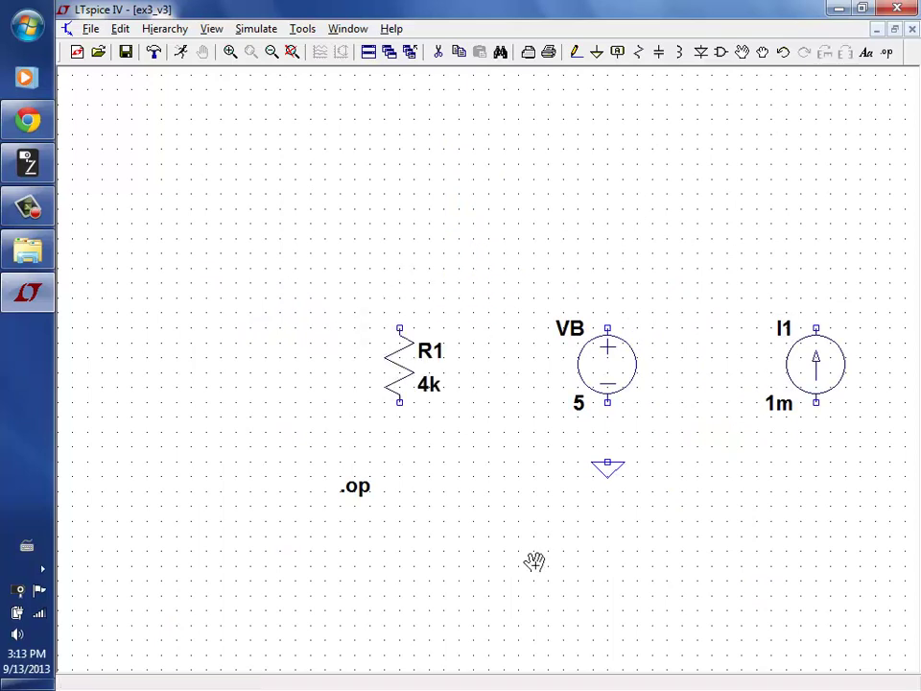
Step: Move the ground symbol directly beneath R1 and wire it to R1's lower terminal
click(608, 466)
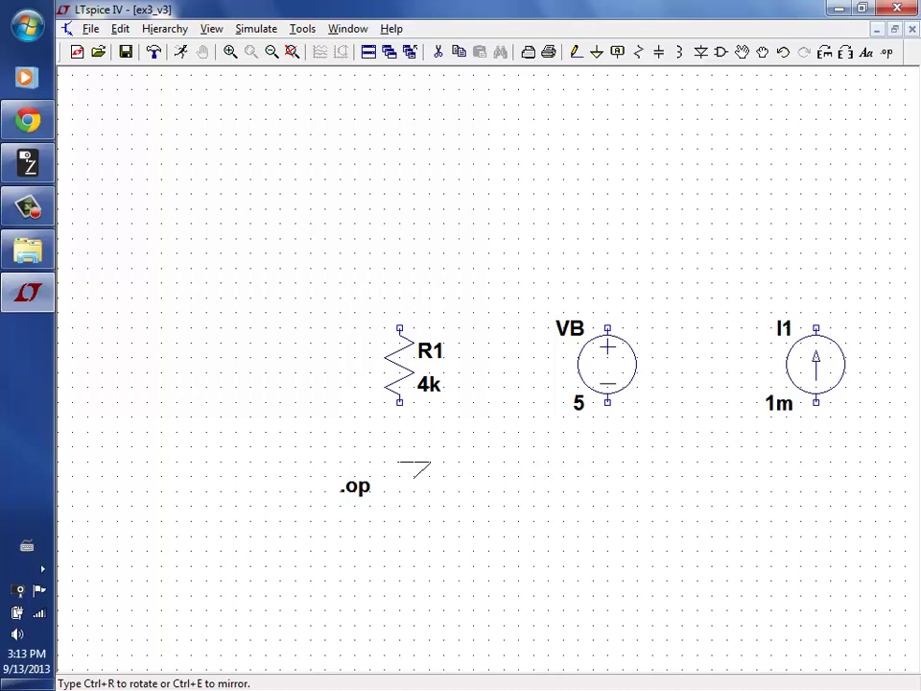
click(401, 448)
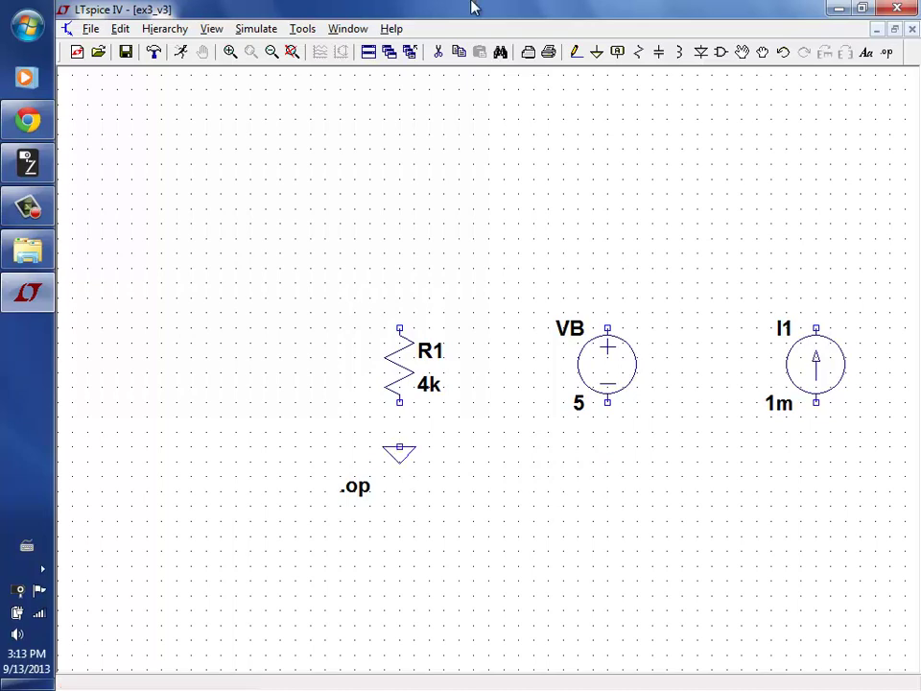
click(576, 52)
click(401, 448)
click(400, 402)
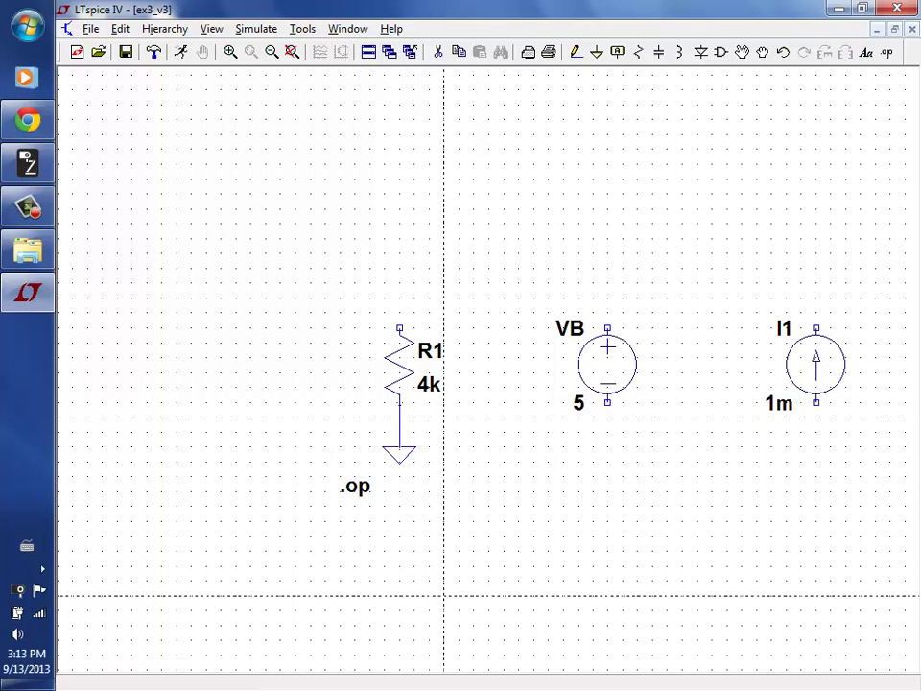
Step: Rotate VB to horizontal with its negative terminal facing R1, and place it slightly above and beside the top of R1
click(292, 53)
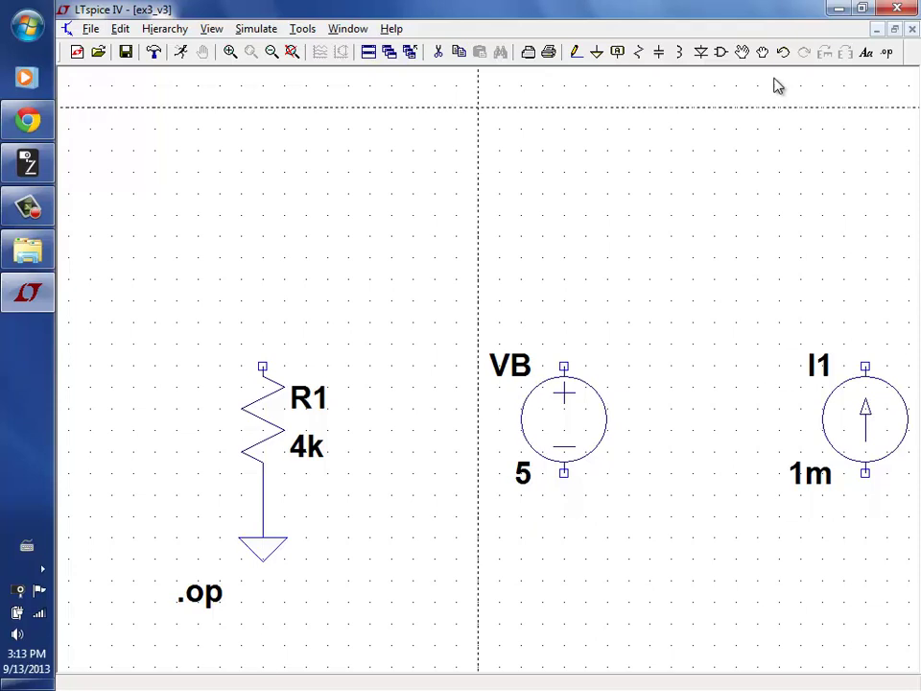
click(743, 52)
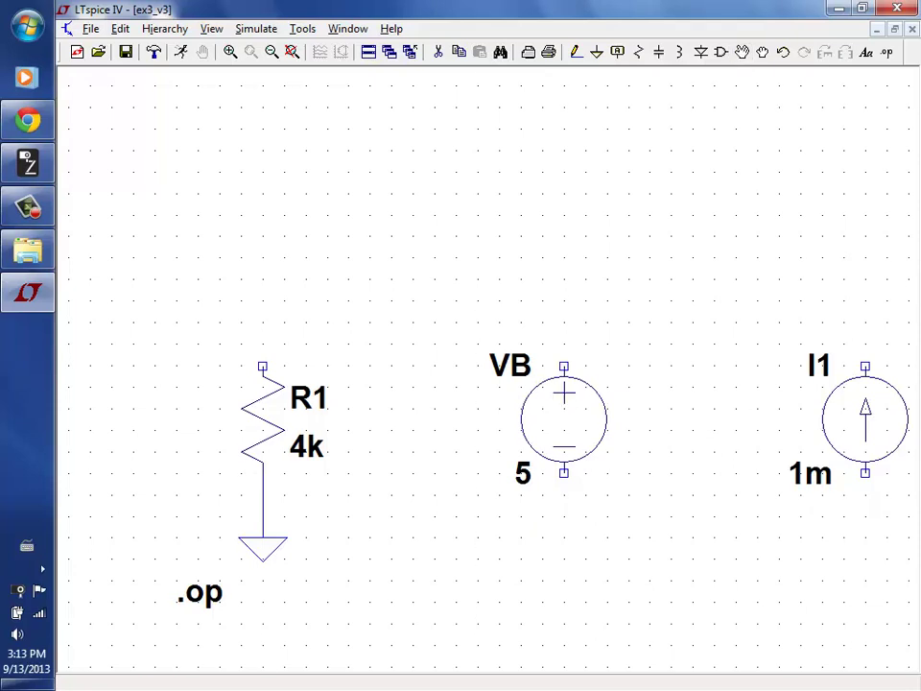
click(570, 450)
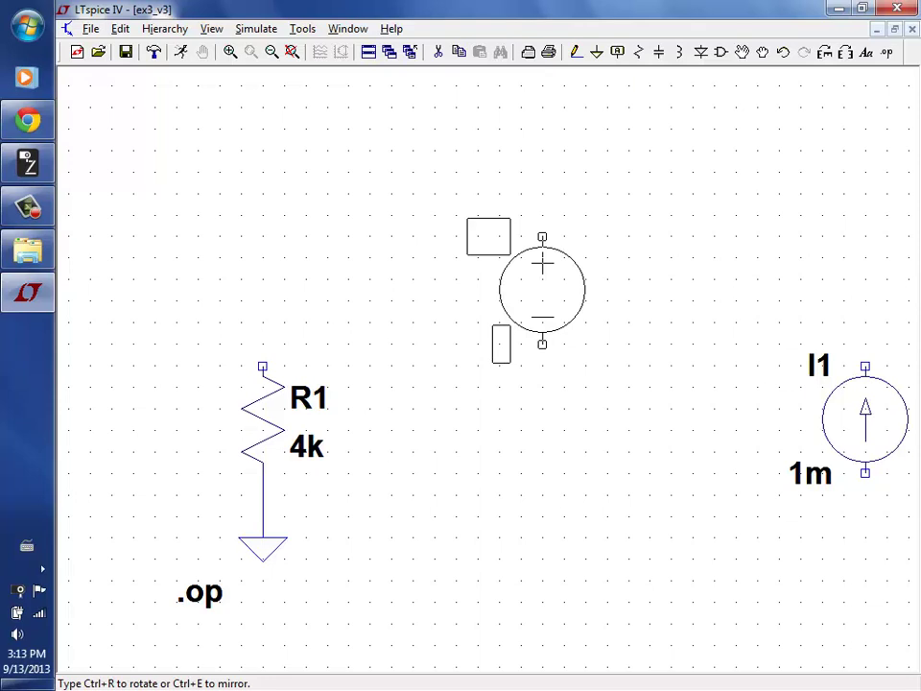
key(ctrl+r)
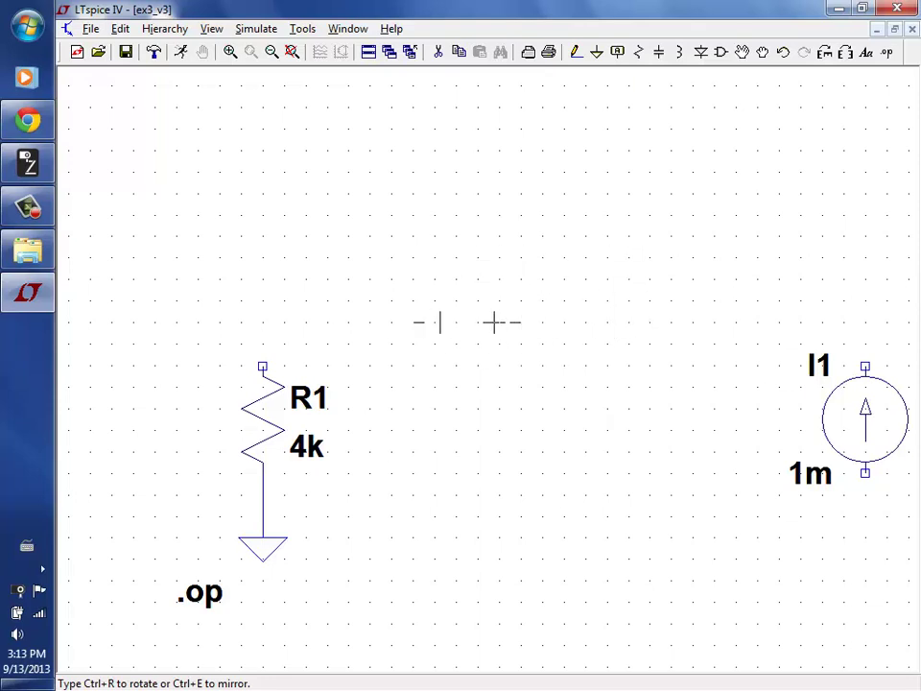
click(421, 326)
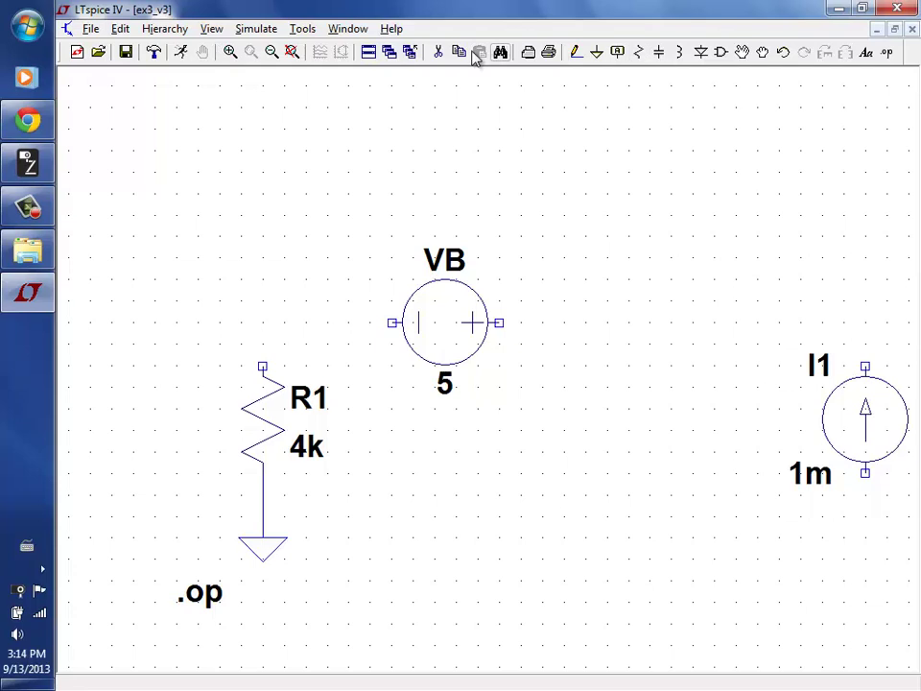
Step: Add a second vertical resistor, R2, between VB and I1, level with R1
key(r)
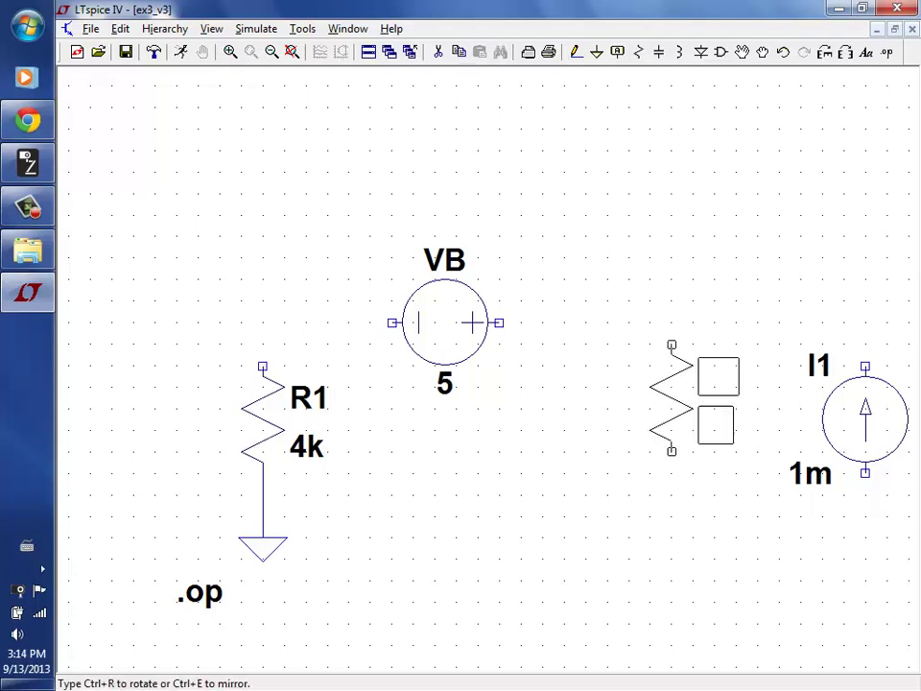
click(634, 427)
key(Escape)
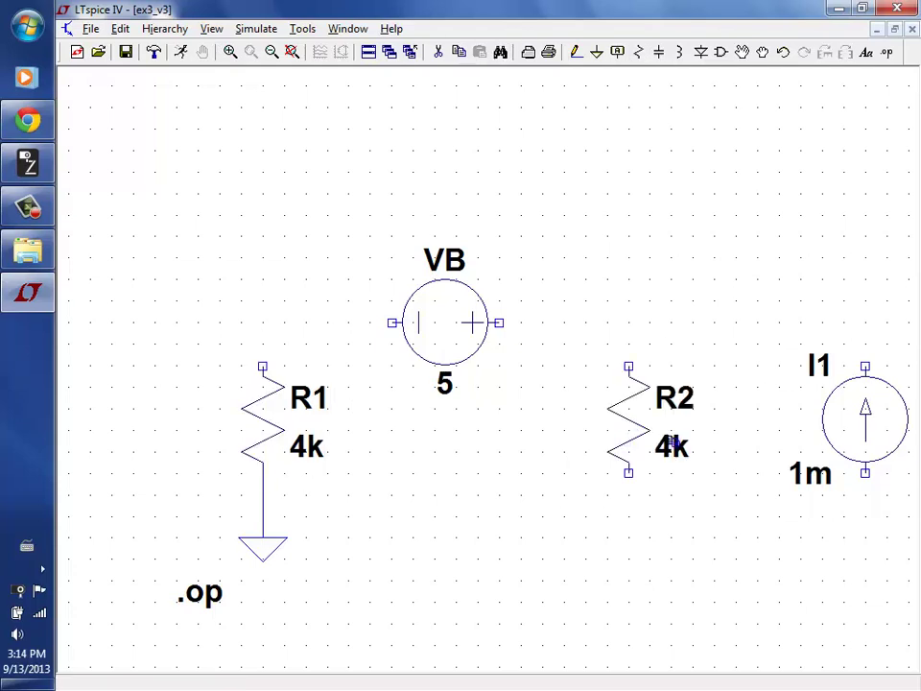
Step: Set the value of R2 to 5k and the value of current source I1 to 2
right_click(677, 449)
click(358, 388)
key(BackSpace)
text(5)
key(Return)
right_click(824, 477)
text(2)
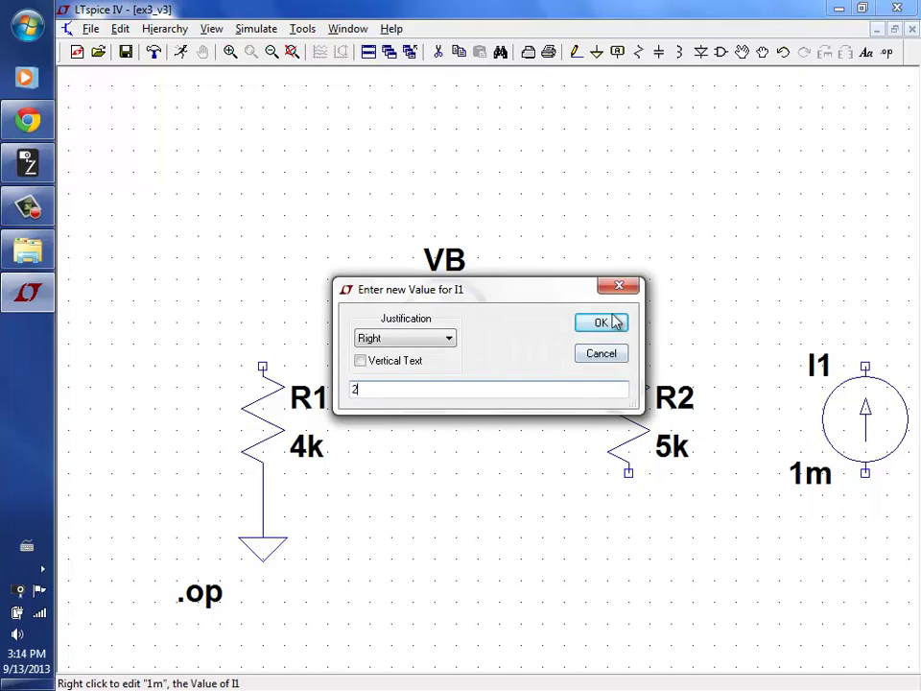
click(613, 331)
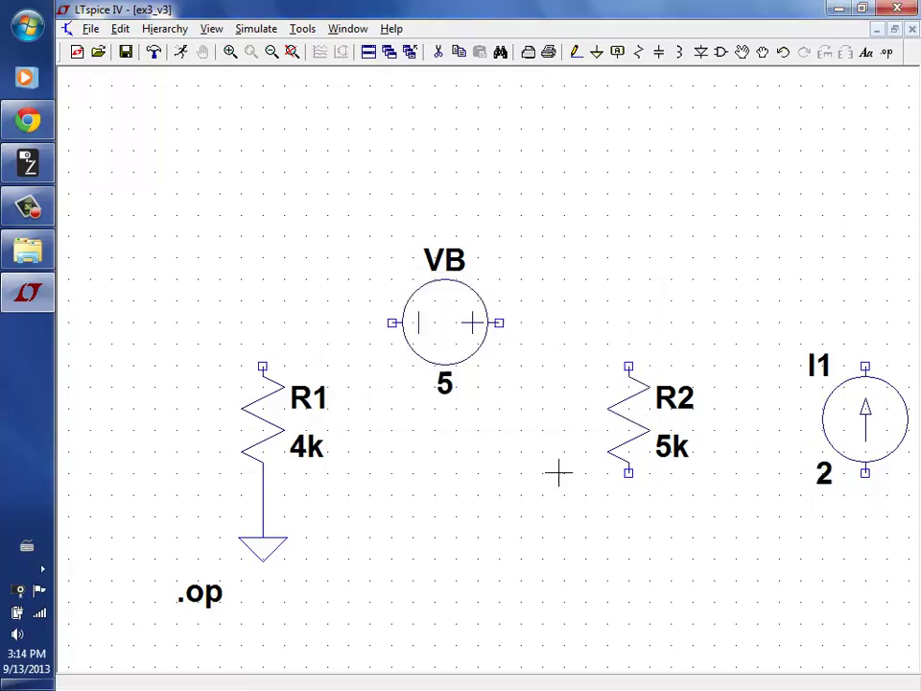
Step: Place a ground symbol beneath R2 and another beneath I1, level with the existing one under R1
key(g)
click(628, 538)
click(852, 538)
key(Escape)
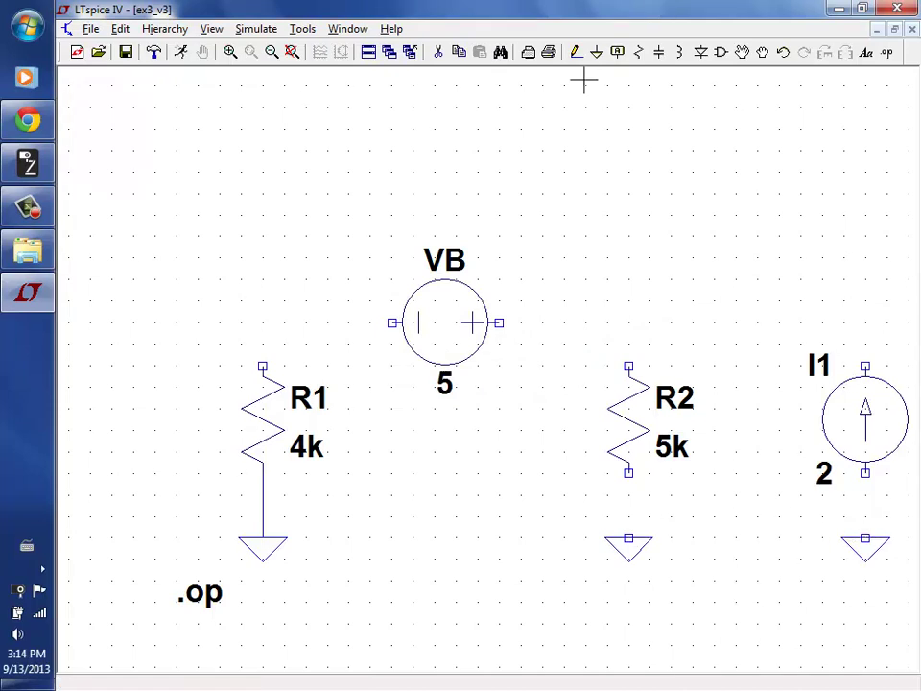
Step: Wire VB's negative terminal to the top of R1 and its positive terminal to the top of R2
click(576, 52)
click(393, 323)
click(263, 323)
click(263, 364)
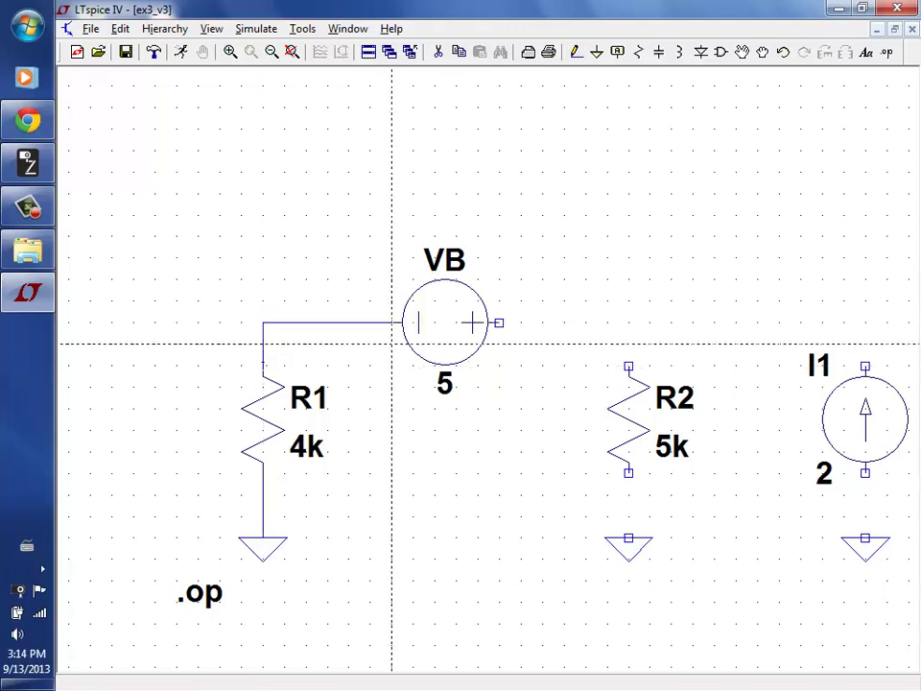
click(499, 322)
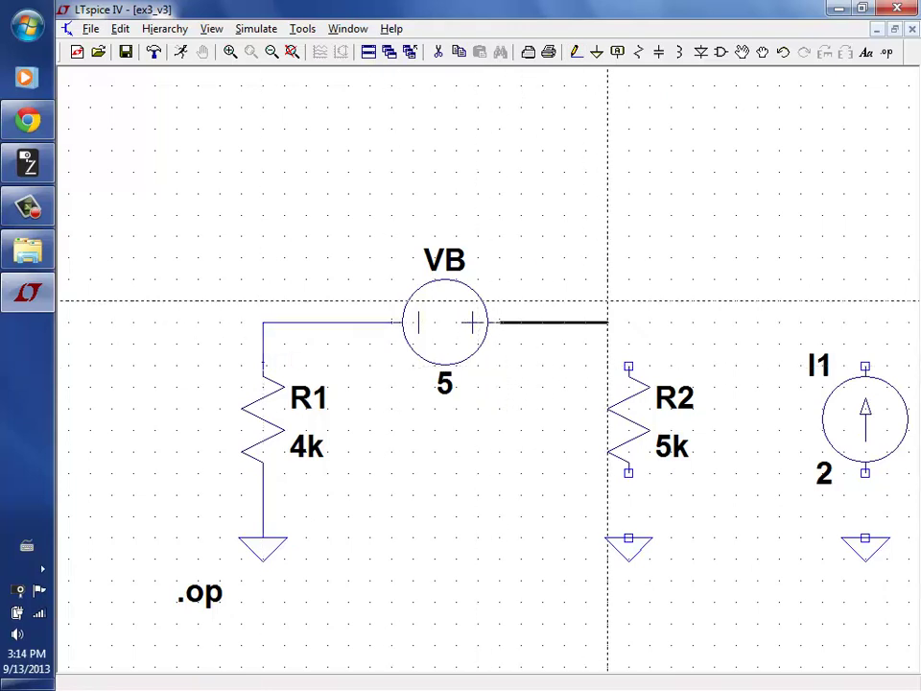
click(628, 322)
click(629, 364)
Step: Wire the lower terminals of R2 and I1 straight down to the ground symbols beneath them
click(629, 473)
click(628, 537)
click(866, 473)
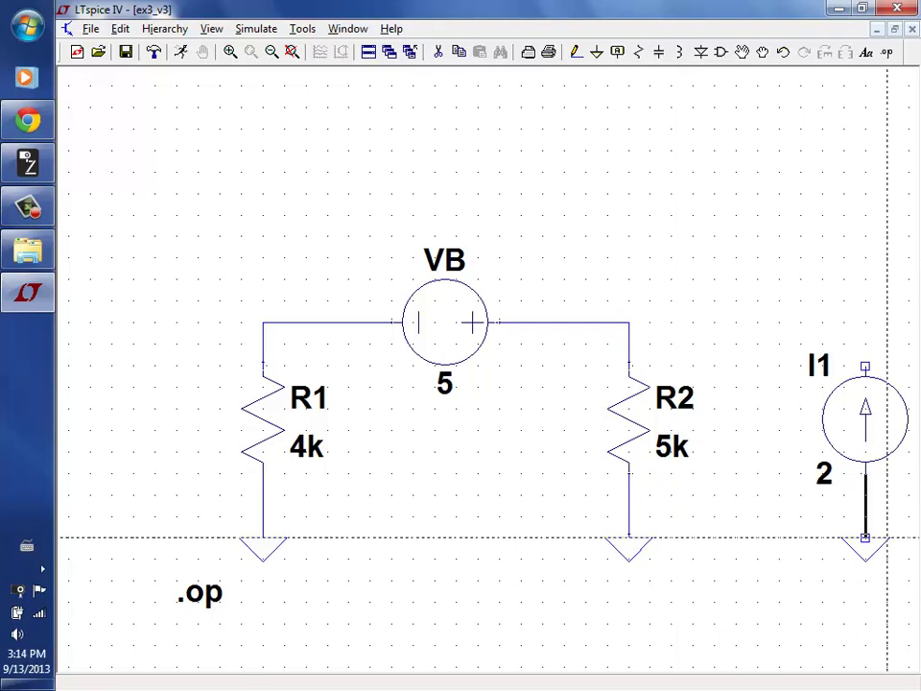
right_click(855, 480)
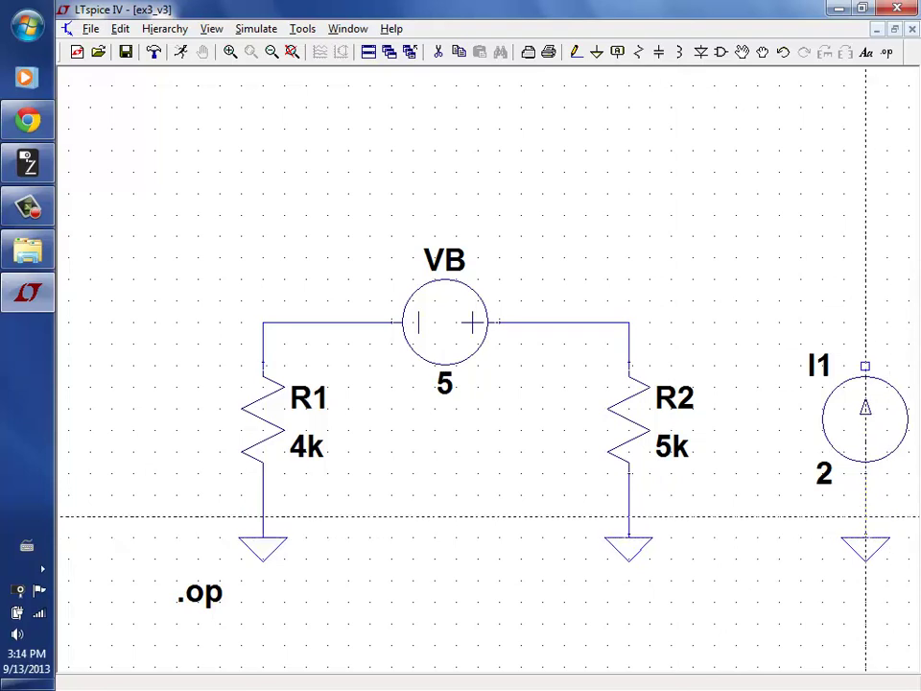
Step: Connect the lower wires of I1, R2 and R1 with a horizontal wire, and wire the VB–R2 node to I1's upper terminal
click(866, 517)
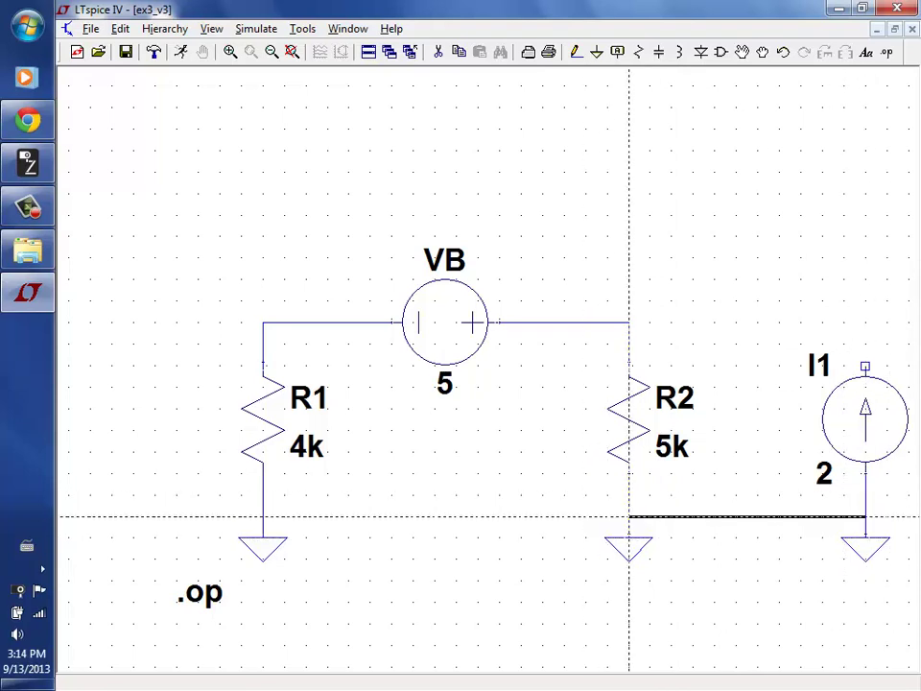
click(629, 516)
click(629, 516)
click(263, 517)
click(628, 324)
click(866, 366)
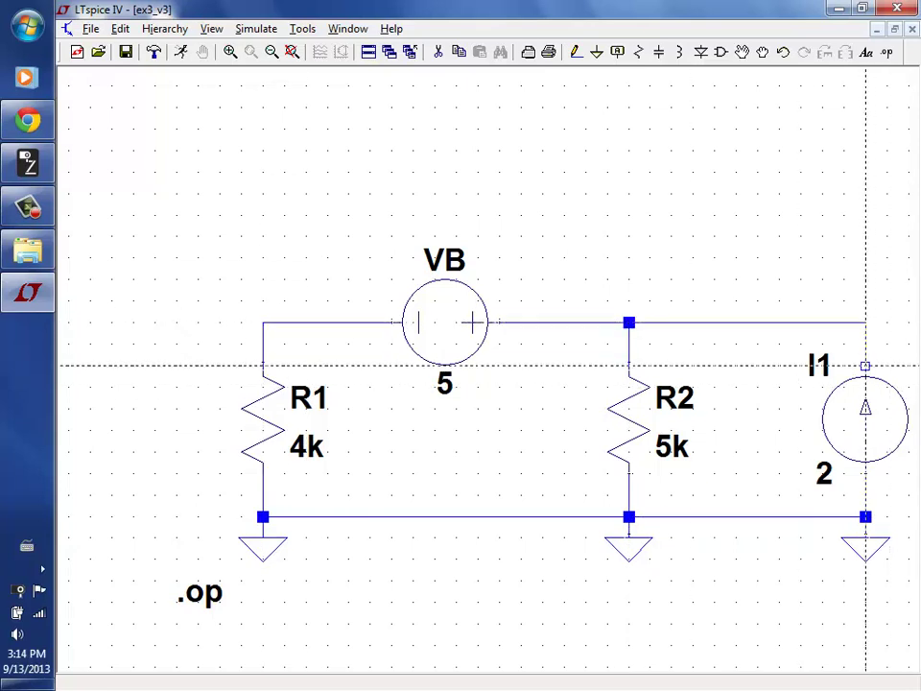
Step: Delete the ground symbols beneath R2 and I1, keeping only the one under R1
click(438, 52)
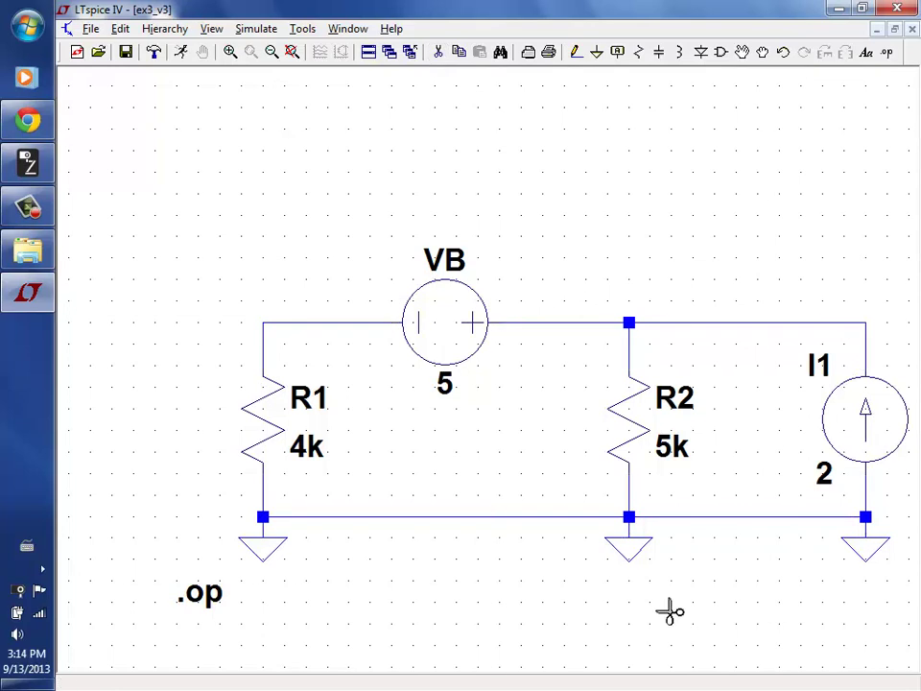
click(629, 547)
click(864, 545)
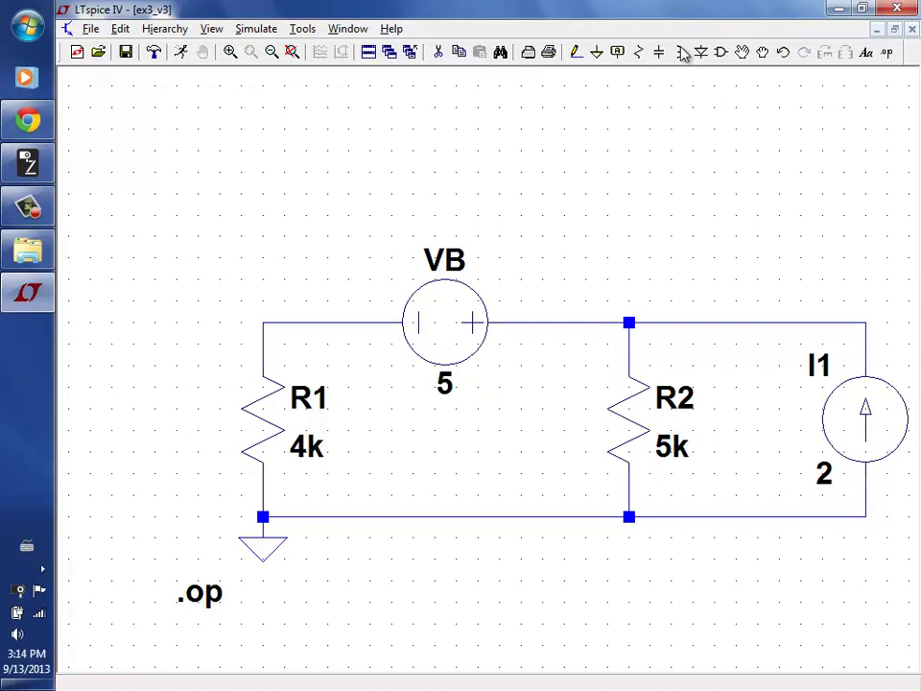
Step: Label the node between R1 and VB as V1 and the node between VB and R2 as V2
click(619, 56)
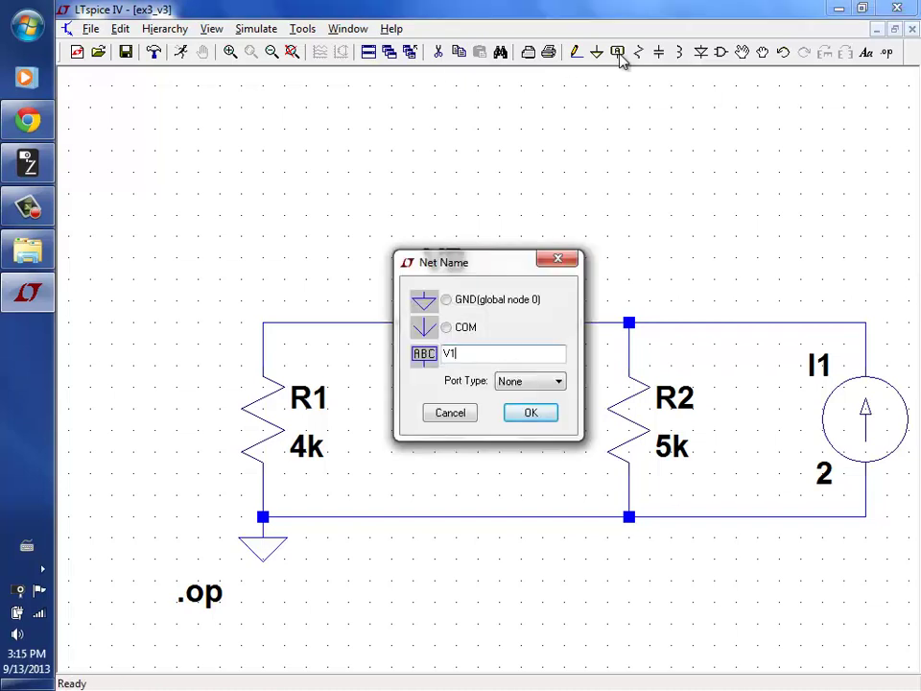
text(V1)
key(Return)
click(262, 343)
click(588, 326)
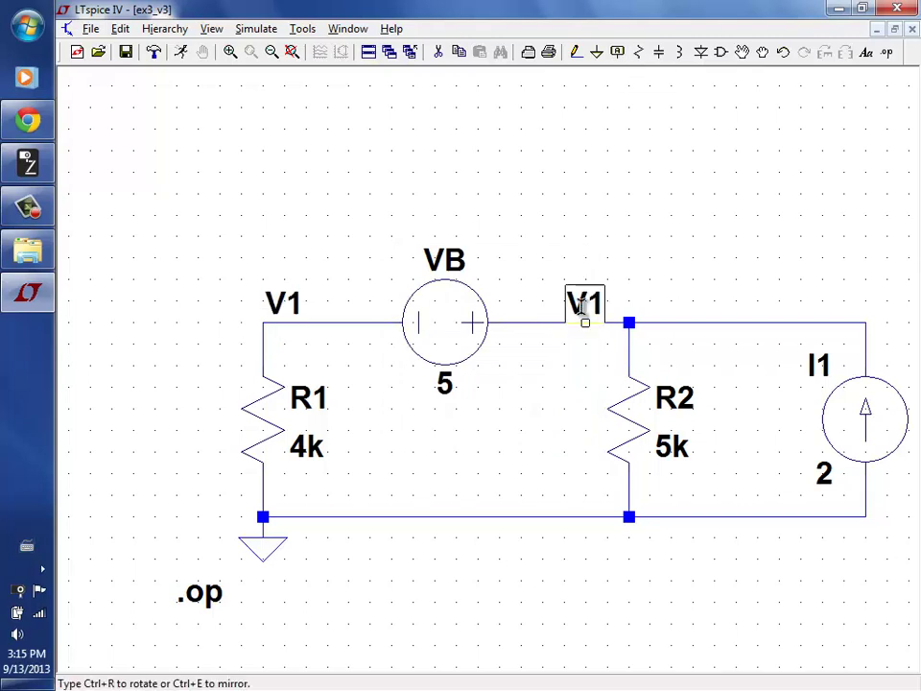
right_click(586, 313)
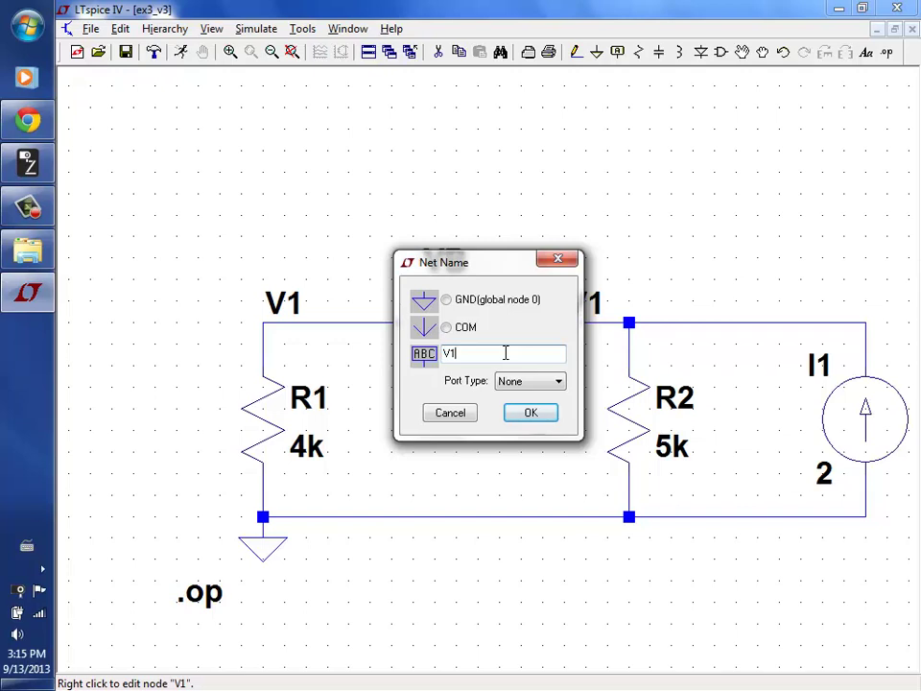
text(V2)
key(Return)
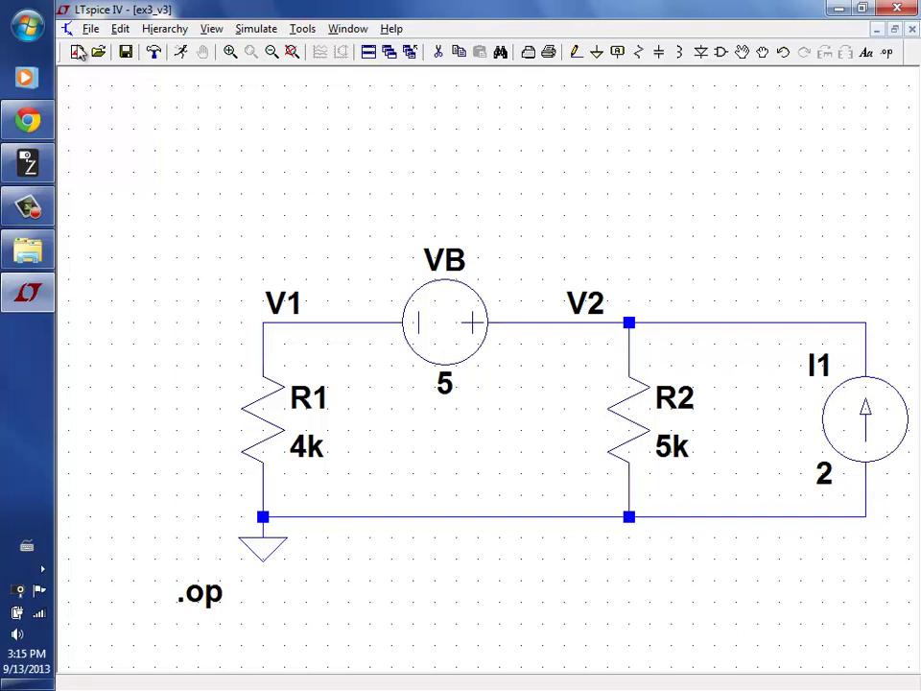
right_click(777, 487)
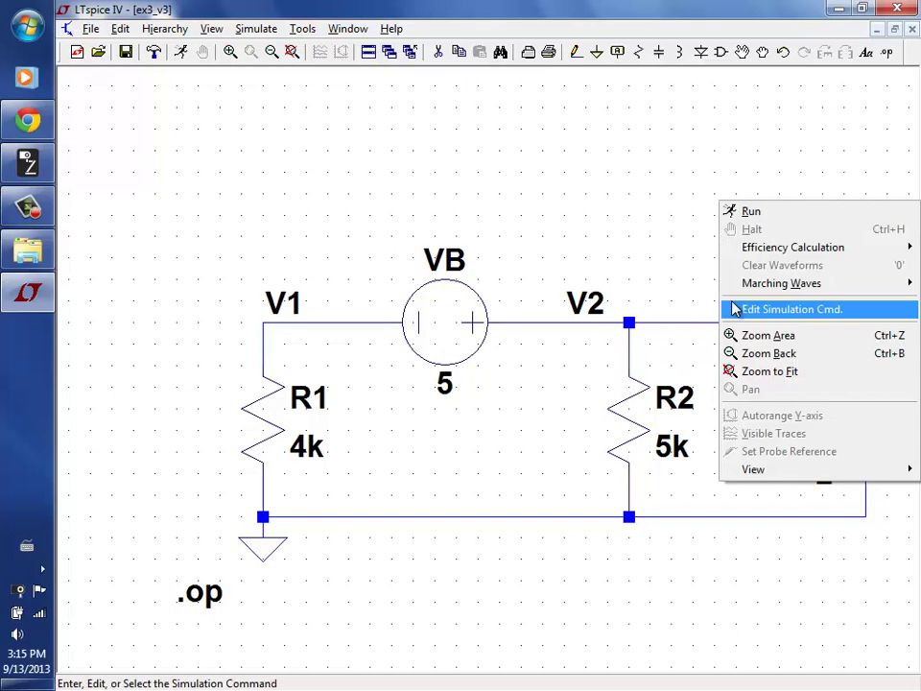
click(751, 583)
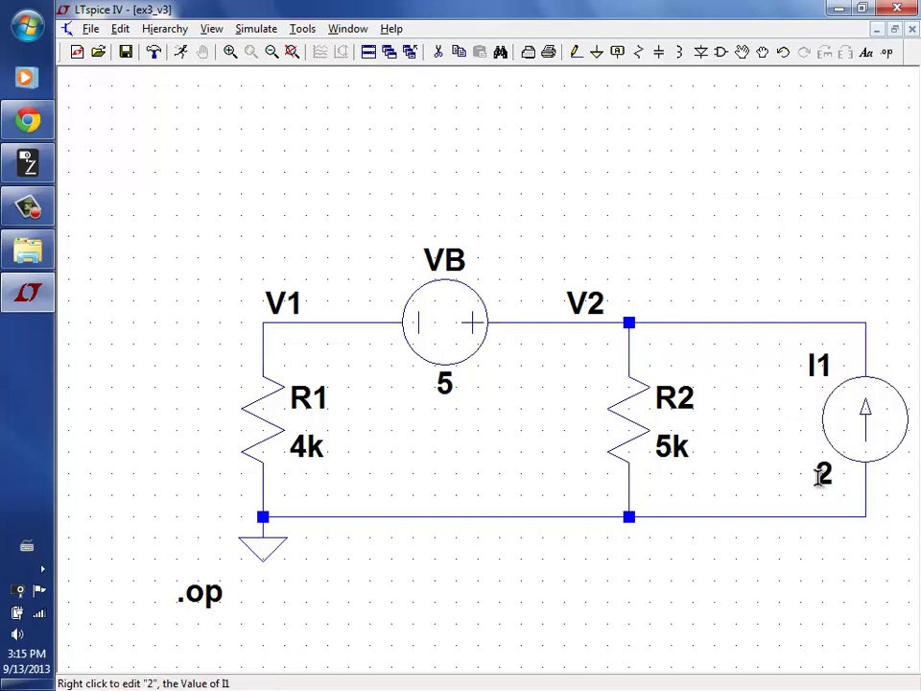
Step: Set the value of current source I1 to 2m
right_click(824, 479)
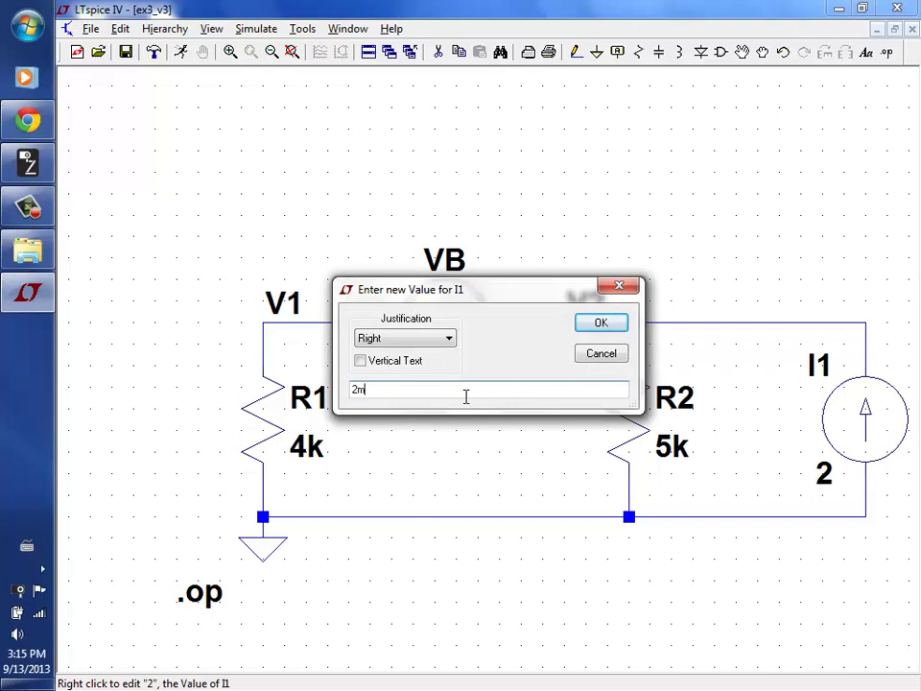
key(Return)
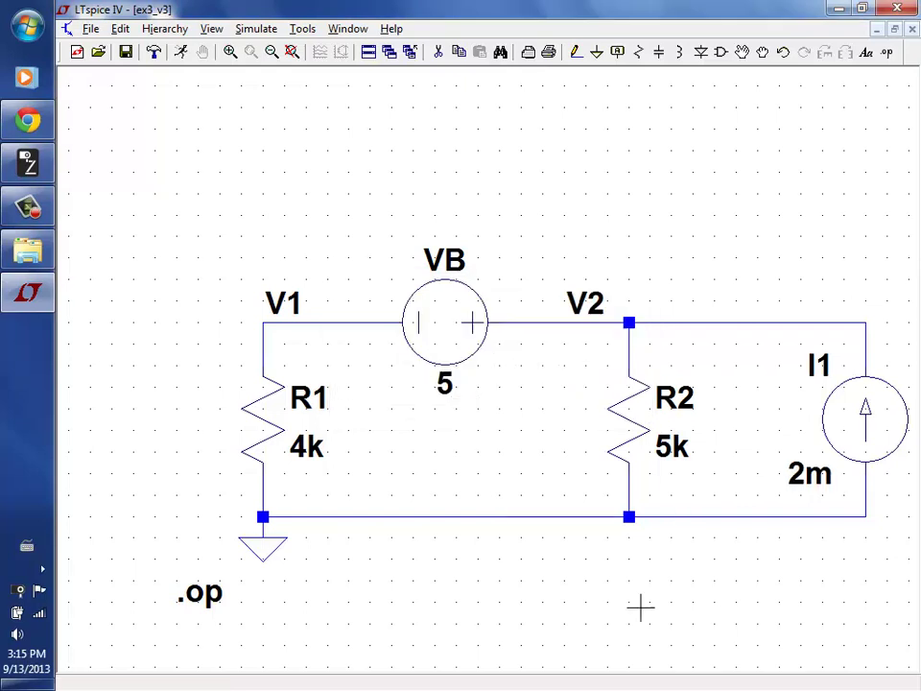
click(290, 53)
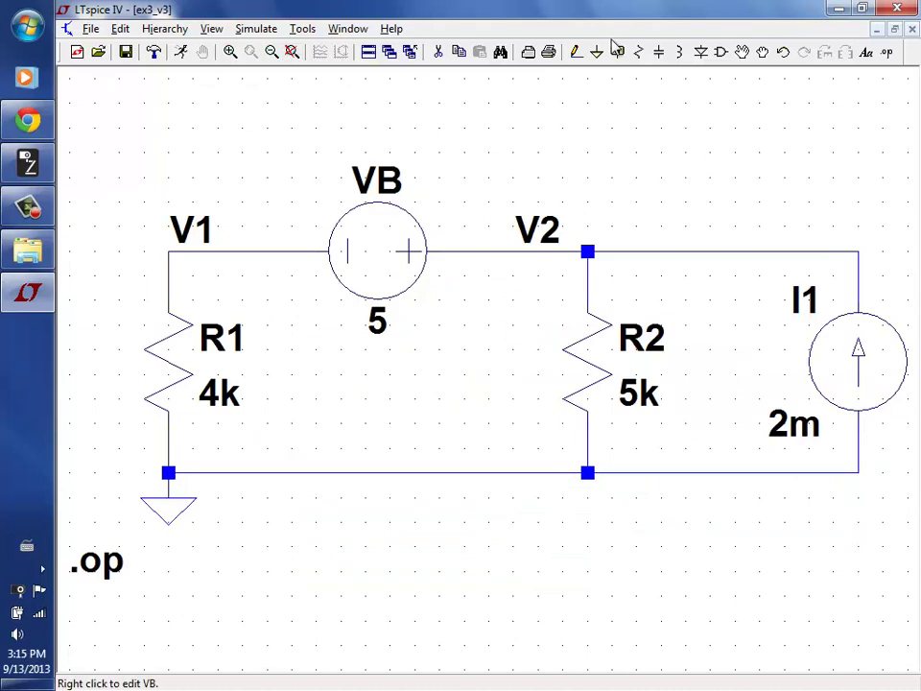
Step: Move the .op directive to just beneath the horizontal ground wire, between R1 and R2
click(744, 55)
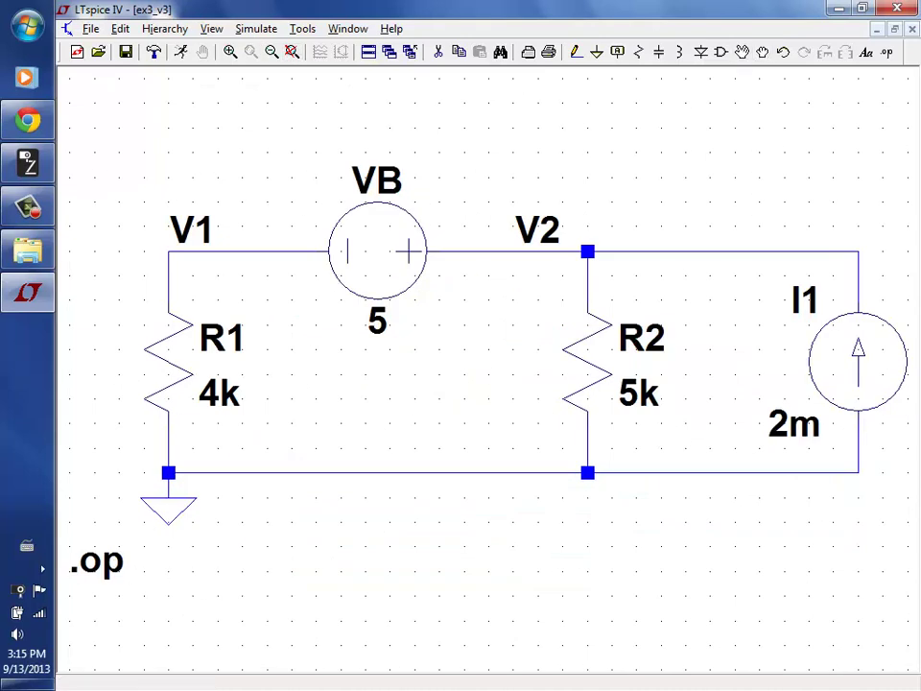
click(84, 561)
click(417, 498)
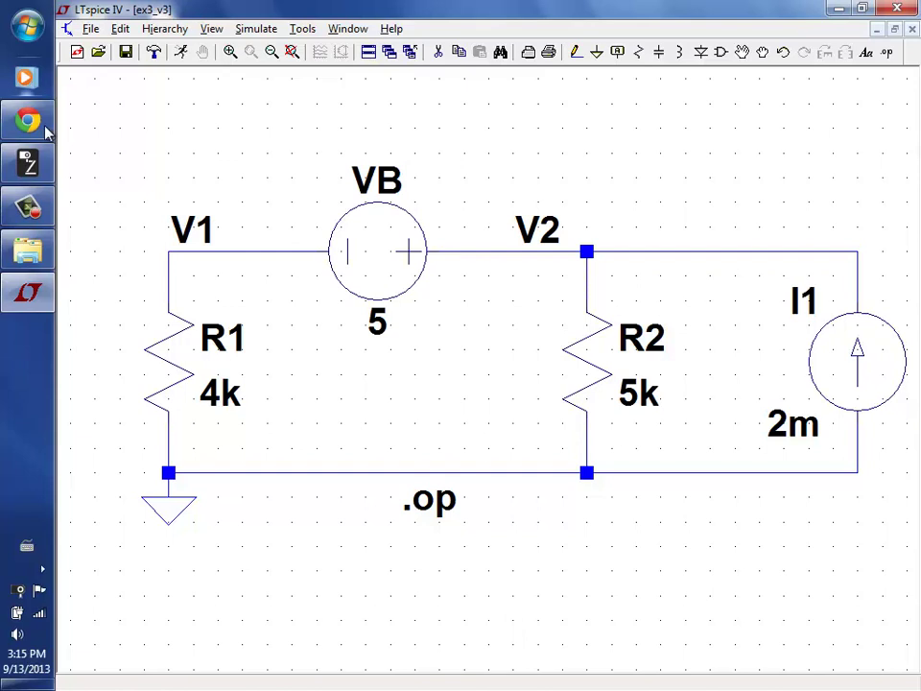
Step: Switch to the IPEVO P2V camera app, review the handwritten solution full screen, and return to the LTspice schematic
click(29, 173)
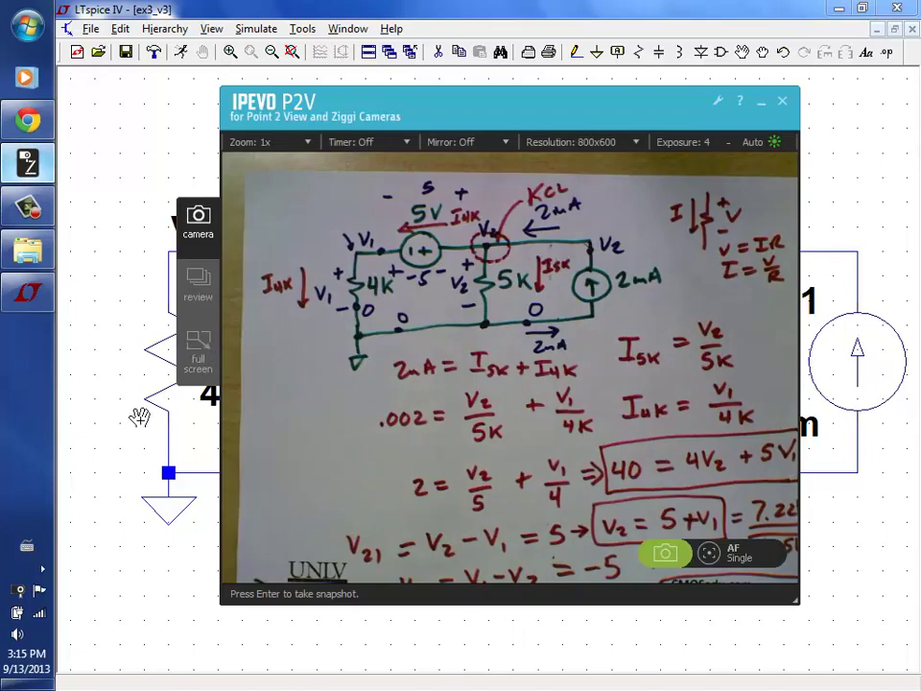
click(204, 351)
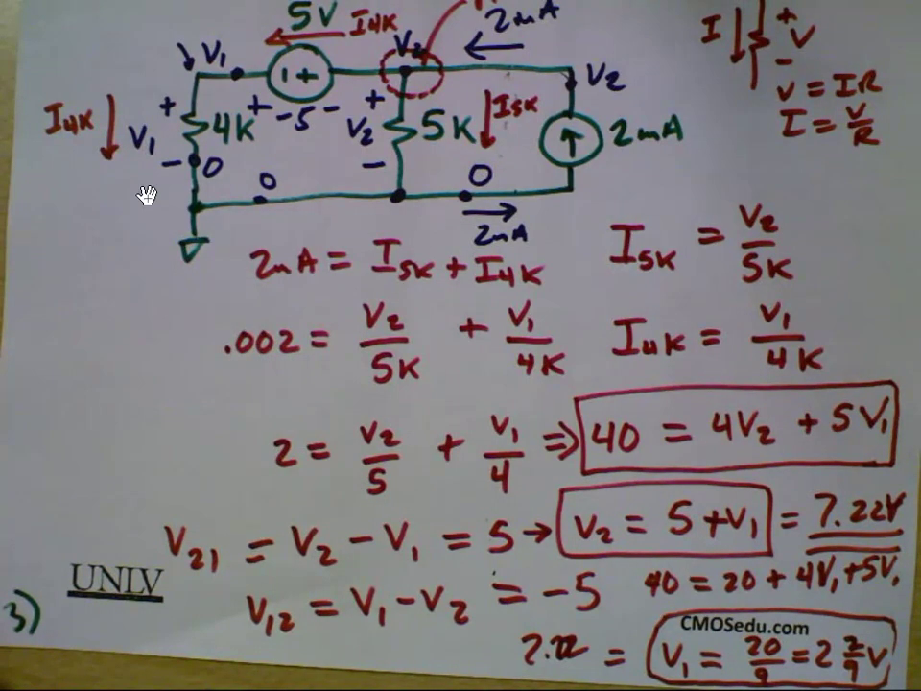
key(Escape)
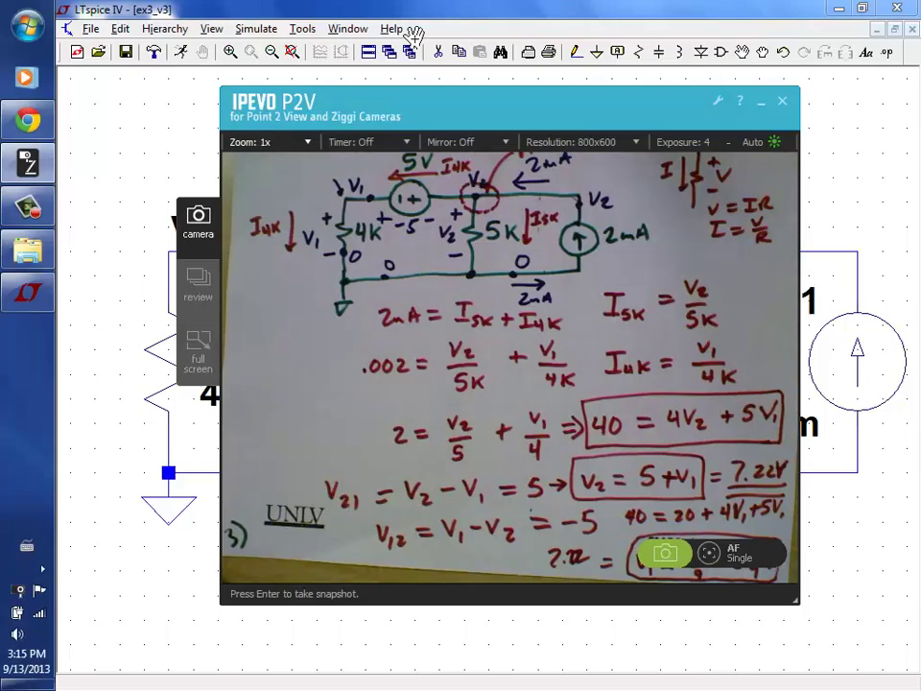
click(760, 103)
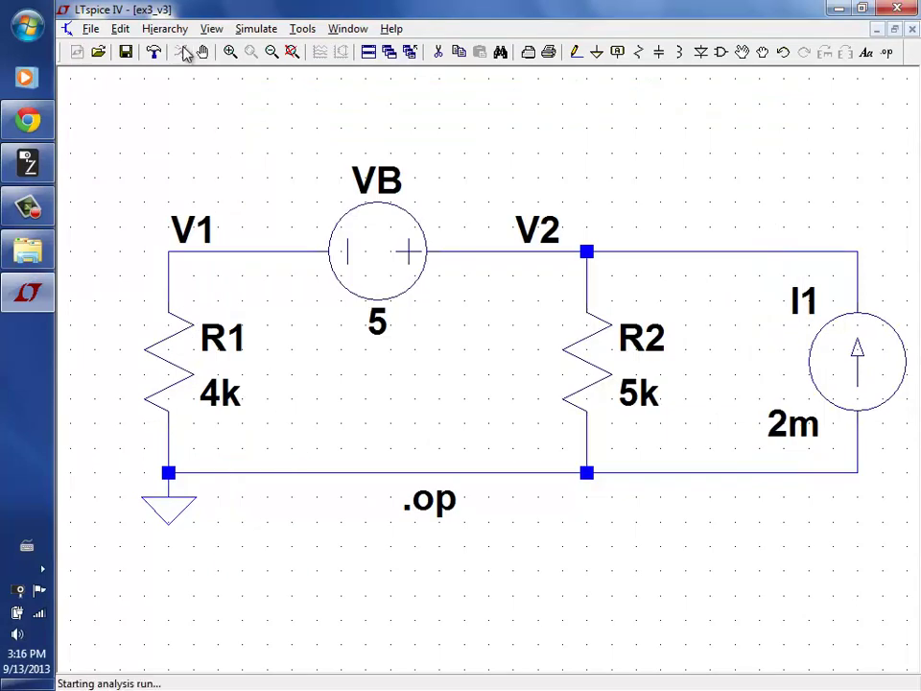
Step: Run the operating point simulation and read the voltages at nodes V1 and V2 and the current through VB
click(180, 51)
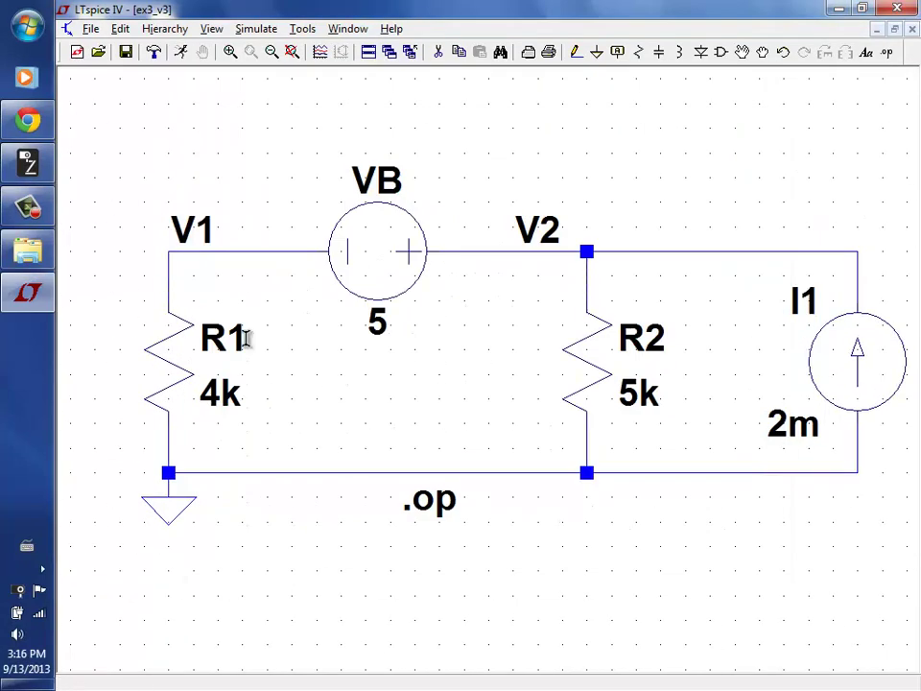
mouse_move(201, 245)
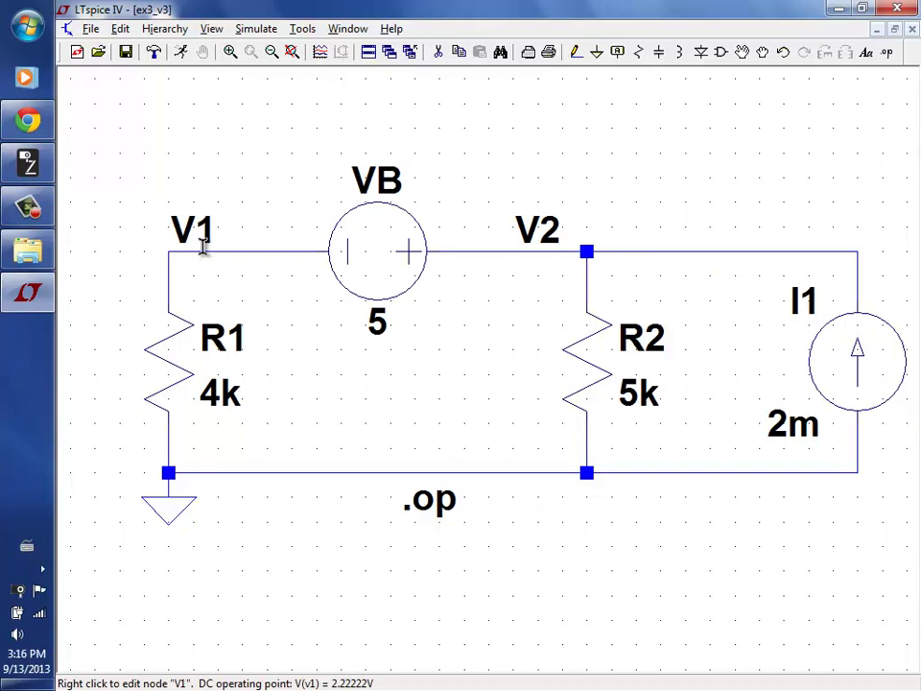
mouse_move(395, 253)
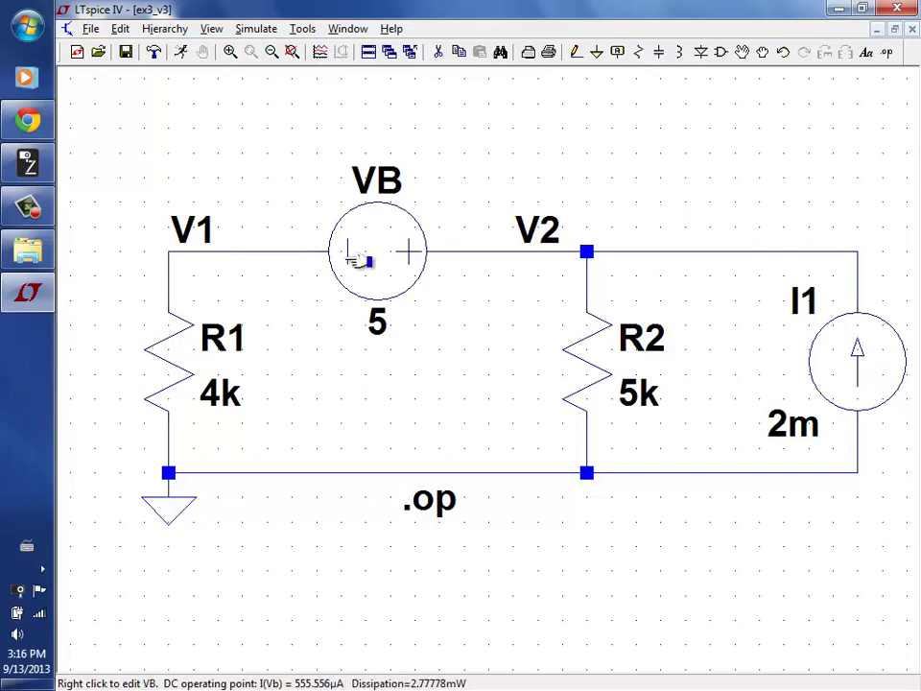
mouse_move(525, 225)
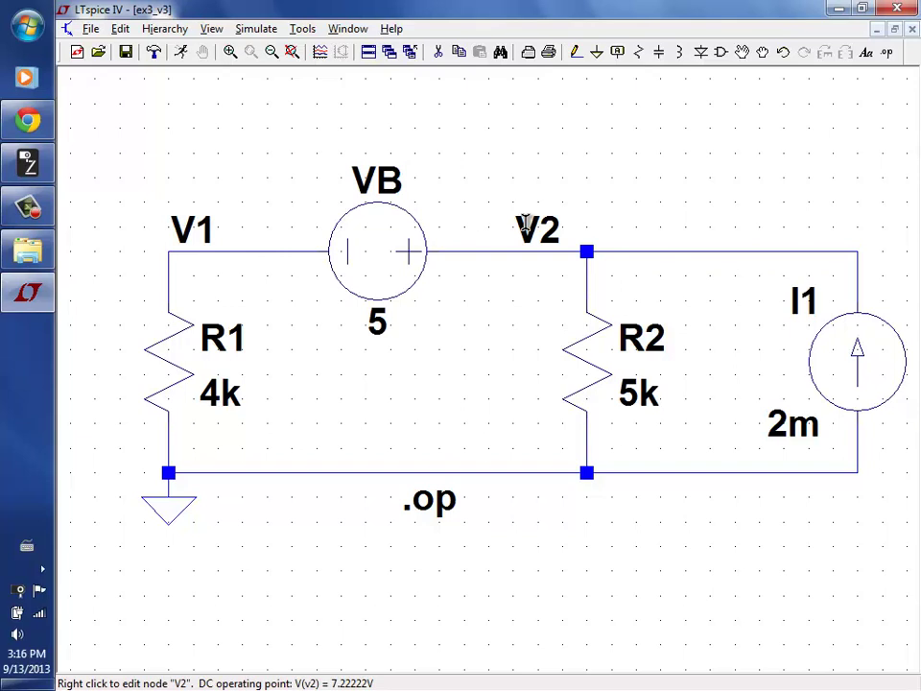
mouse_move(596, 370)
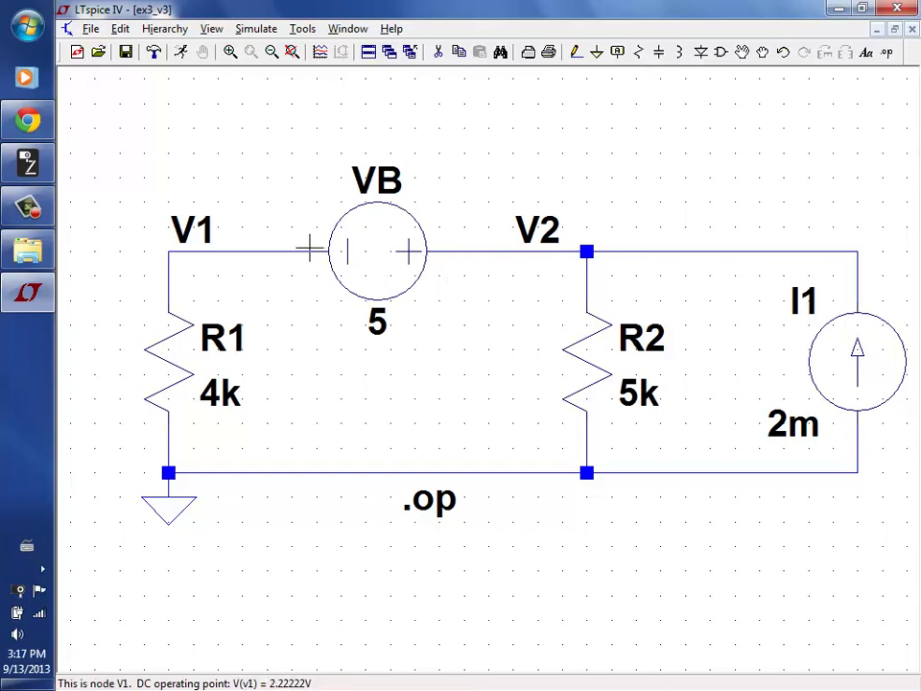
Step: Switch to the IPEVO P2V camera app and show the live paper view full screen
mouse_move(30, 205)
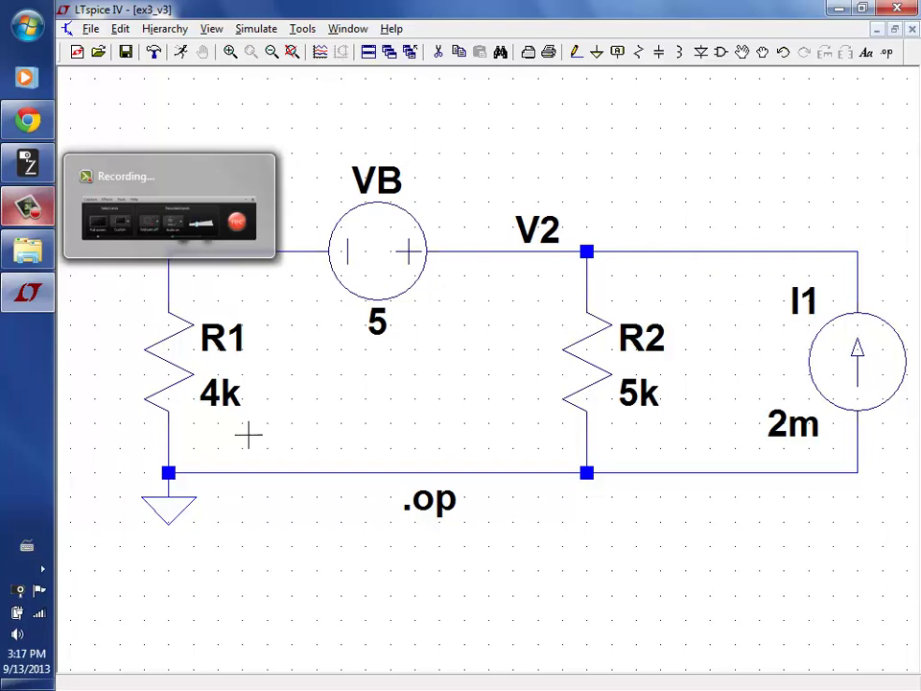
click(30, 207)
click(191, 396)
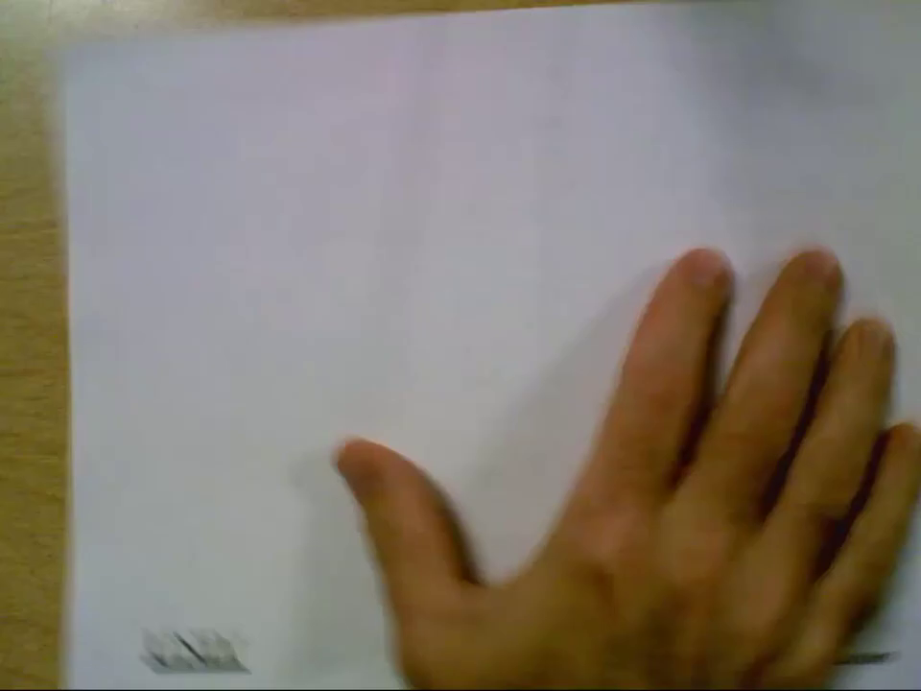